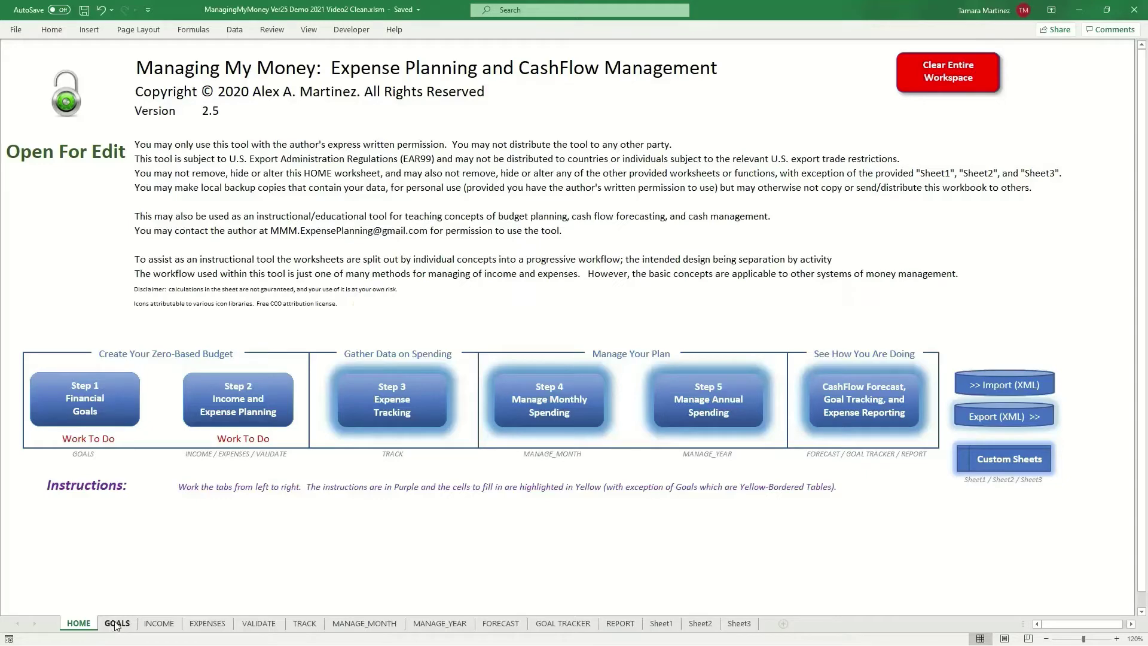
On the GOALS sheet, enter the longer term goals "Retirement Savings in place" and "Financial Independence" on separate lines
left_click(116, 628)
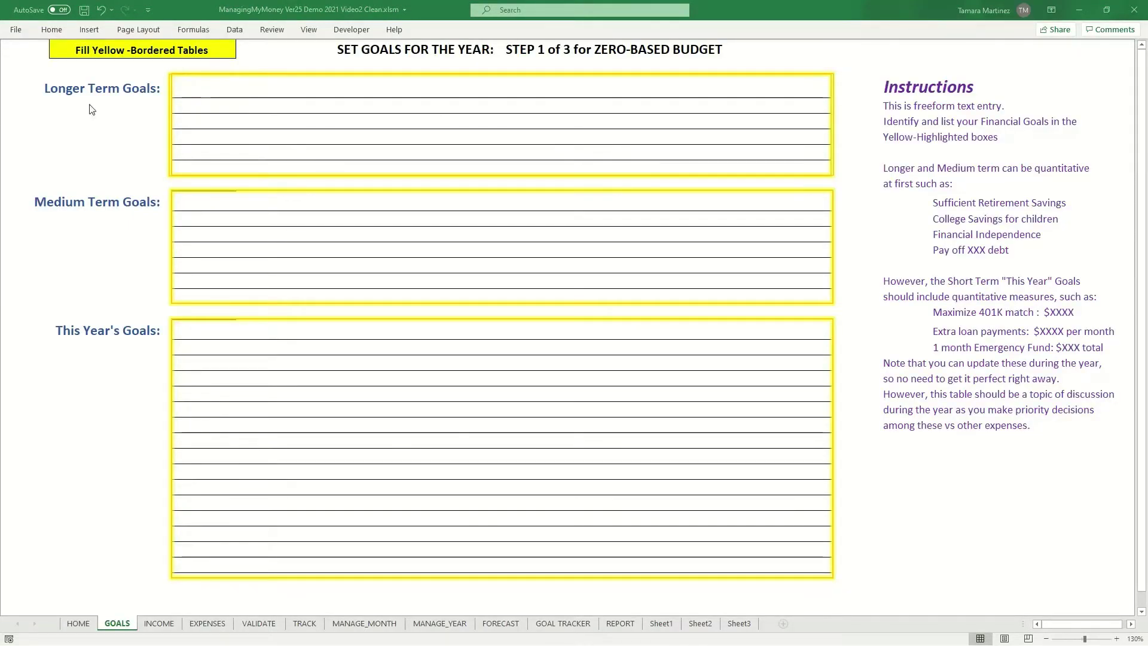
left_click(196, 89)
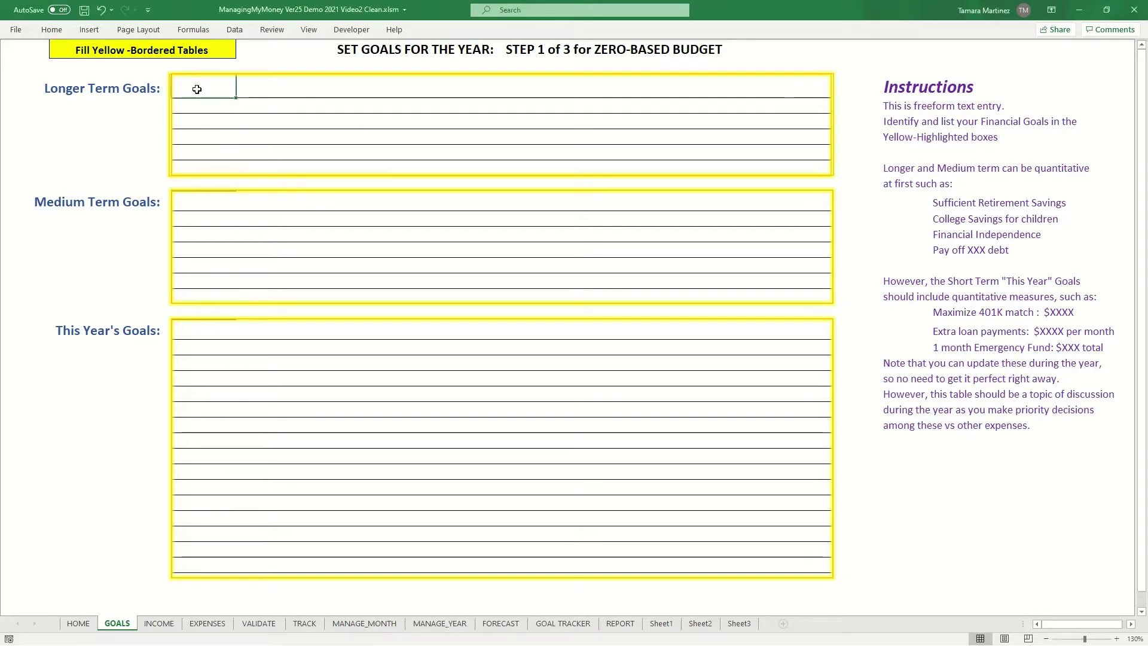
type("Retirement Savings in place Financial Independence")
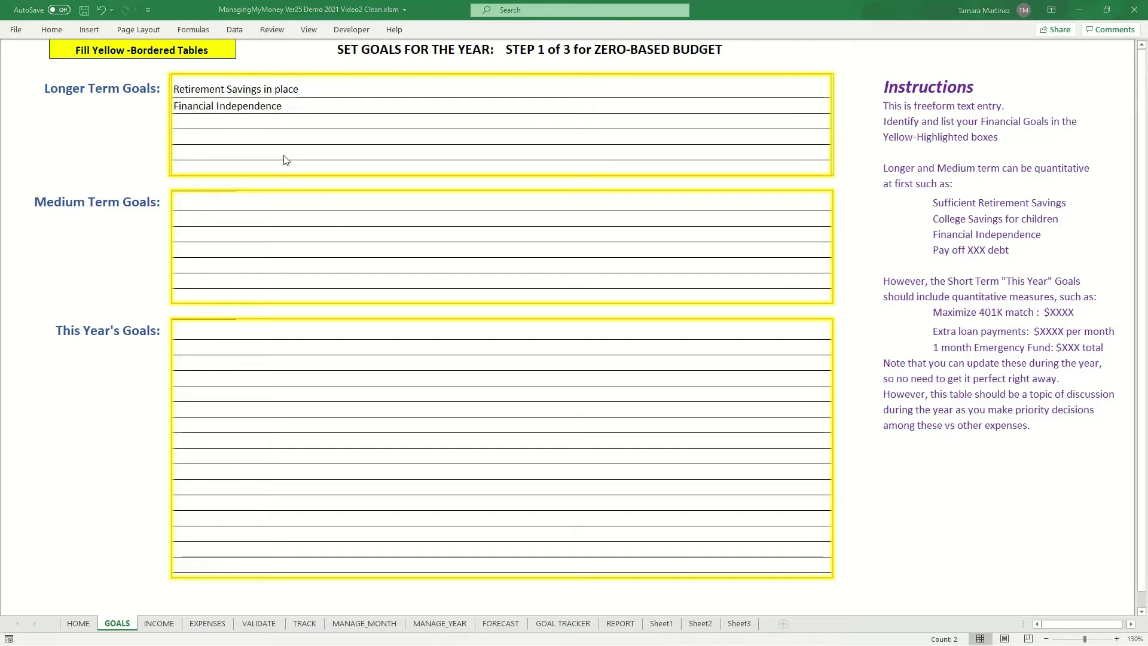
Enter the medium term goals "3 month Emergency Fund Place", "No Debt (except mortgage)" and "Add Roth IRA after meeting full employer 401K match"
left_click(190, 203)
type("3 month Emergency Fund Place No Debt (except mortgage) Add Roth IRA after meeting full employer 401K match")
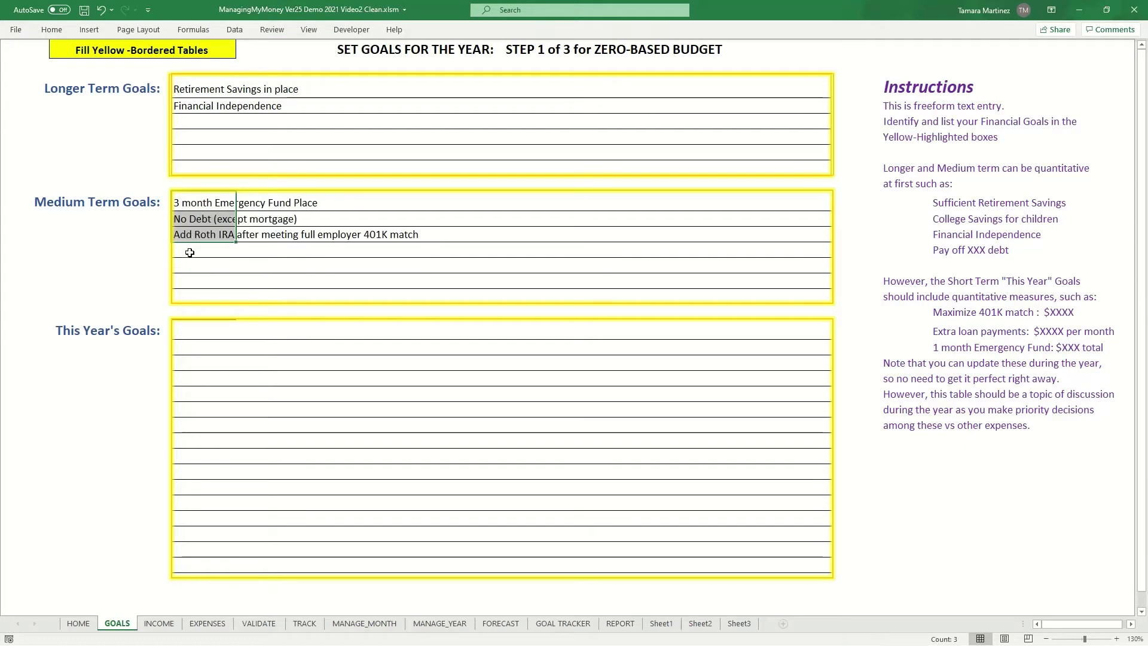
left_click(190, 252)
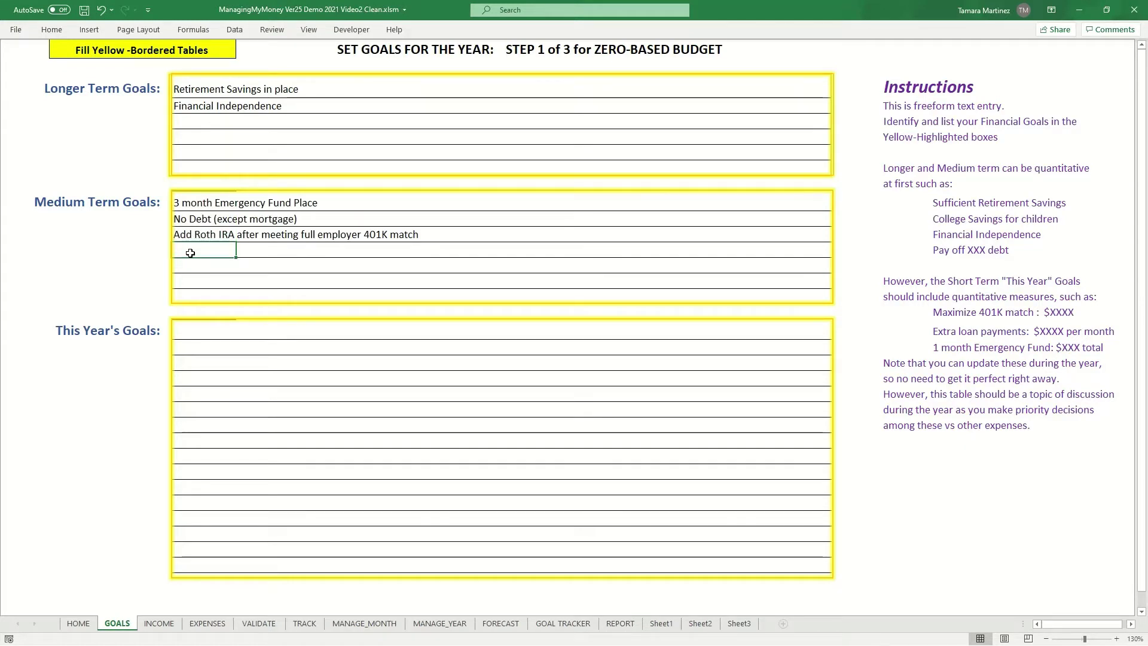
key("alt+Tab")
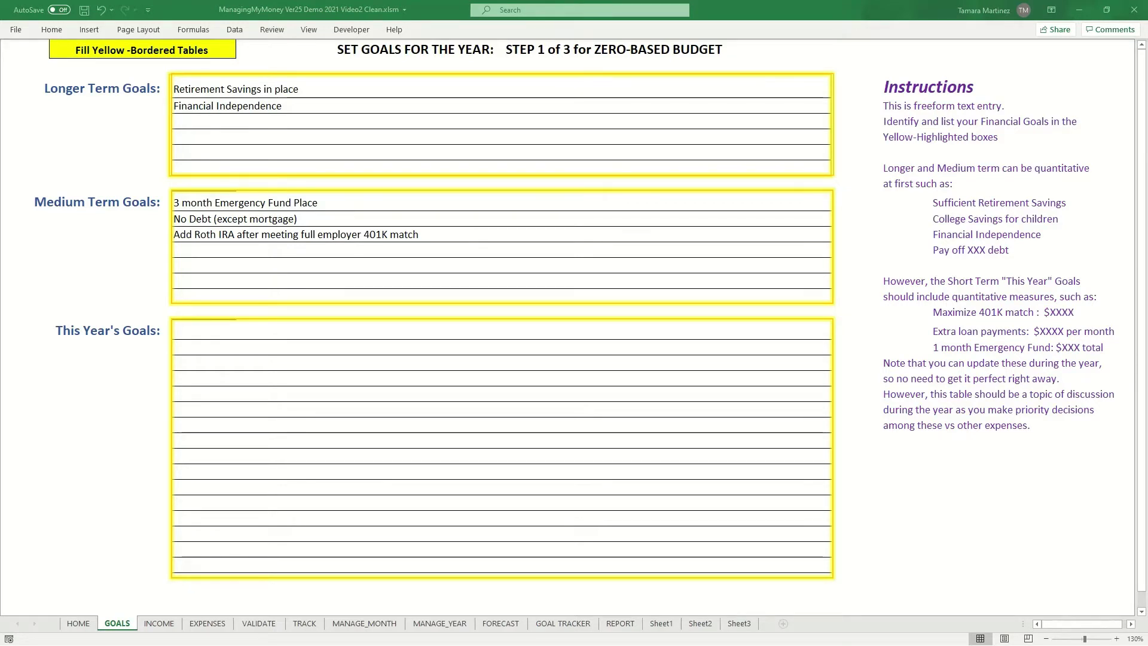
List this year's goals: $1,500 emergency fund, extra $1,200 on debt, full 5% 401K match adding $600 per month, with $300 contribution and $300 employer match
left_click(180, 330)
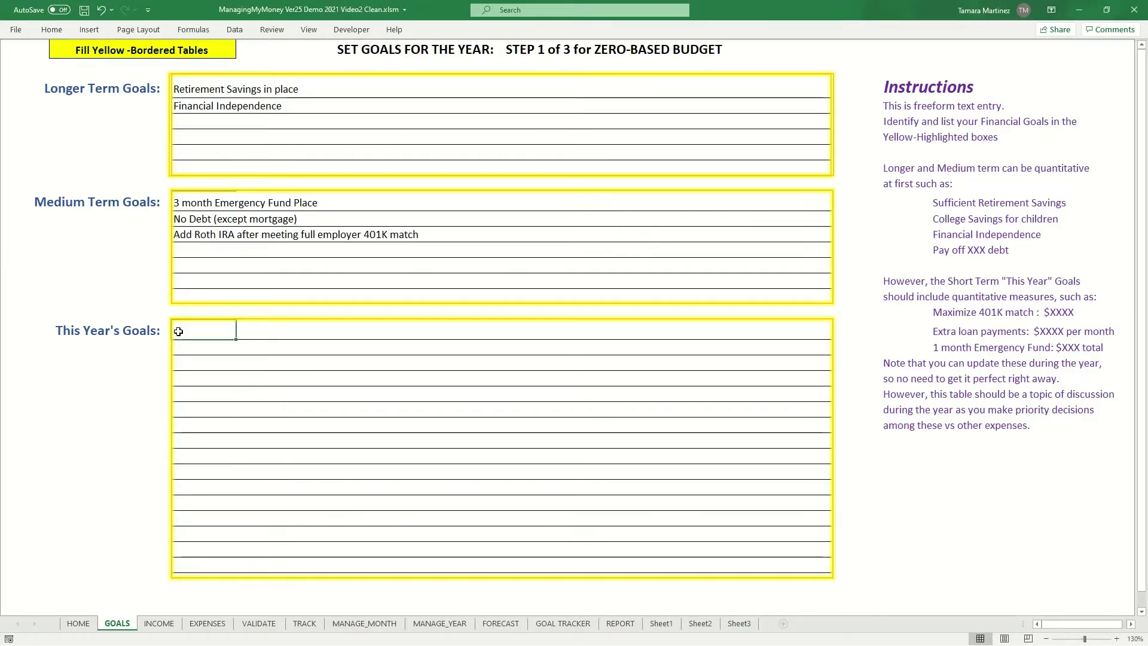
type("Establish a $1,500 basic emergency fund Paydown an extra $1,200 on existing debt above scheduled payments Meet the full 5% employer match for 401K:  Add $600 per month to retirement savings \t$300 monthly 401K contribution \t$300 employer 401K match")
left_click(282, 446)
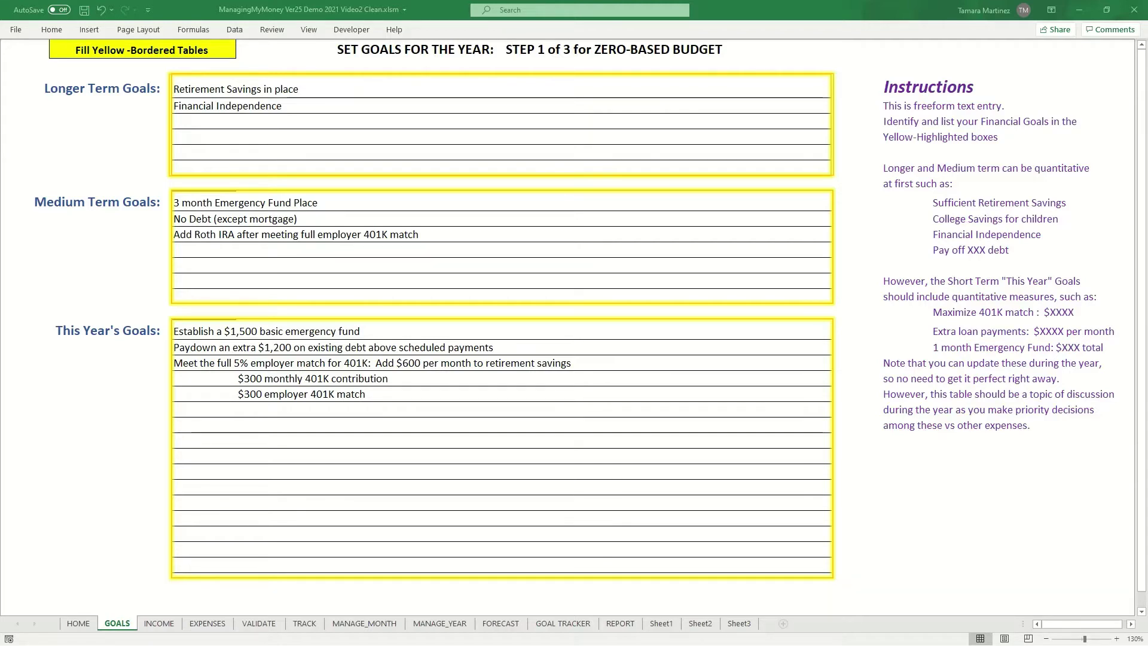
On the INCOME sheet, title the first income source "Primary Salary Check 1"
left_click(175, 625)
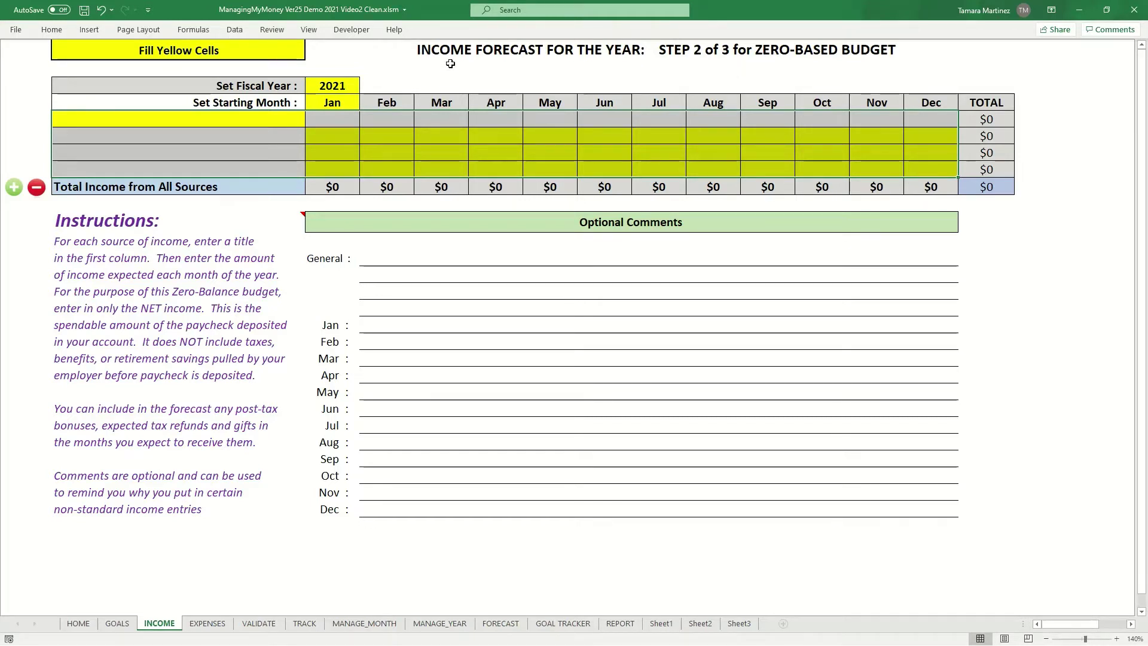
left_click(267, 121)
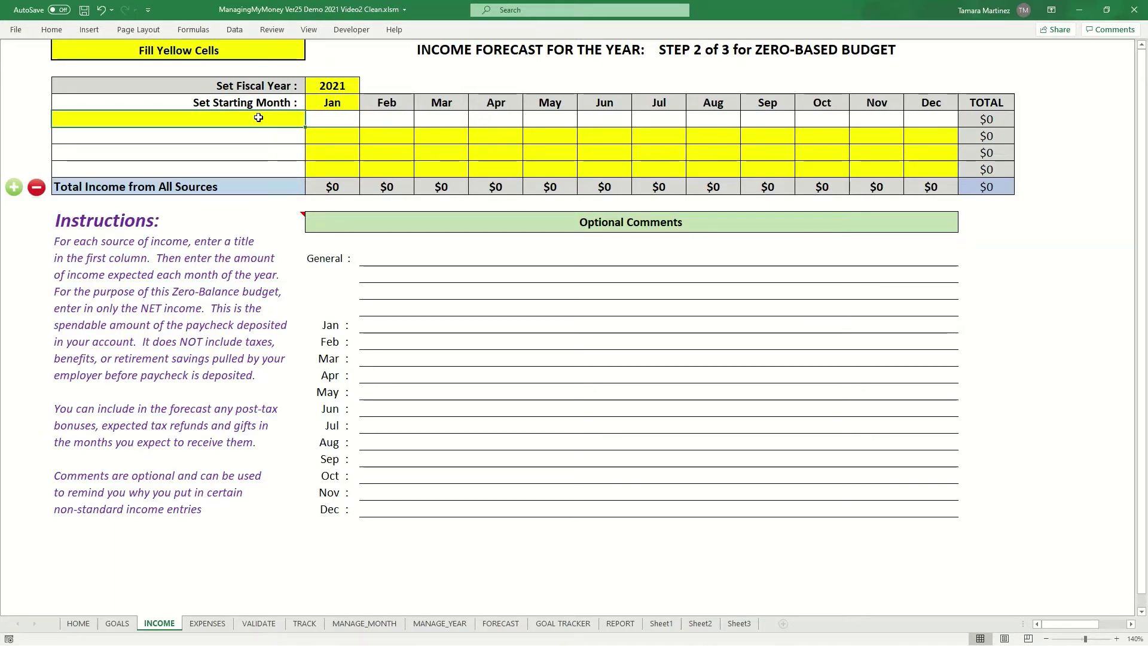
left_click(246, 135)
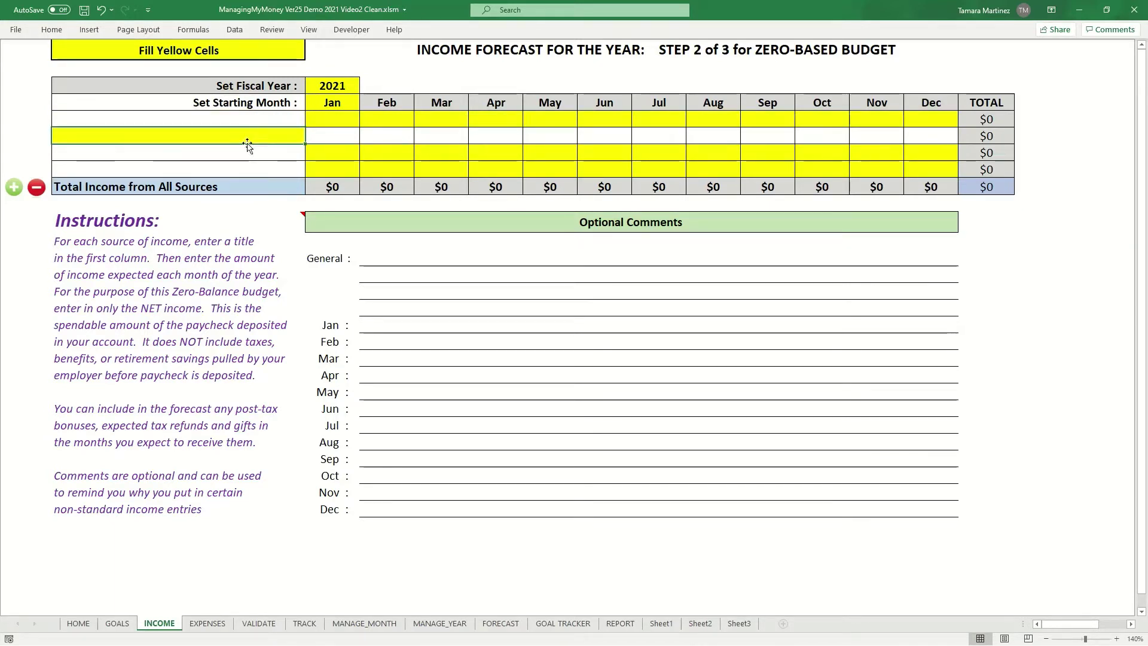
left_click(250, 154)
left_click(252, 171)
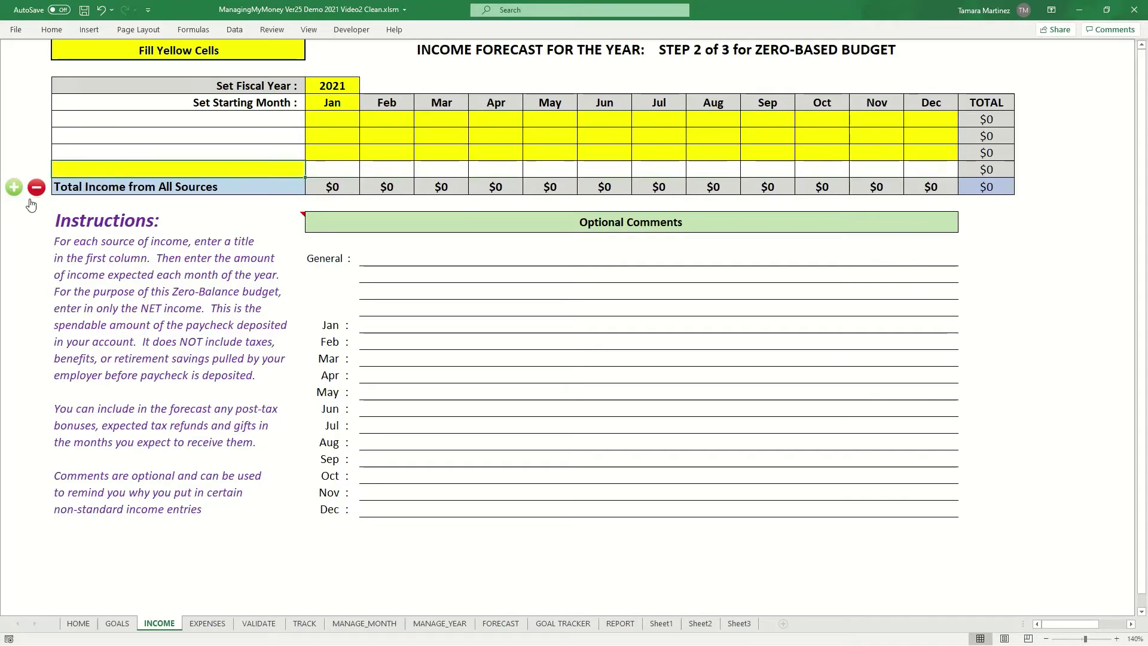
left_click(183, 121)
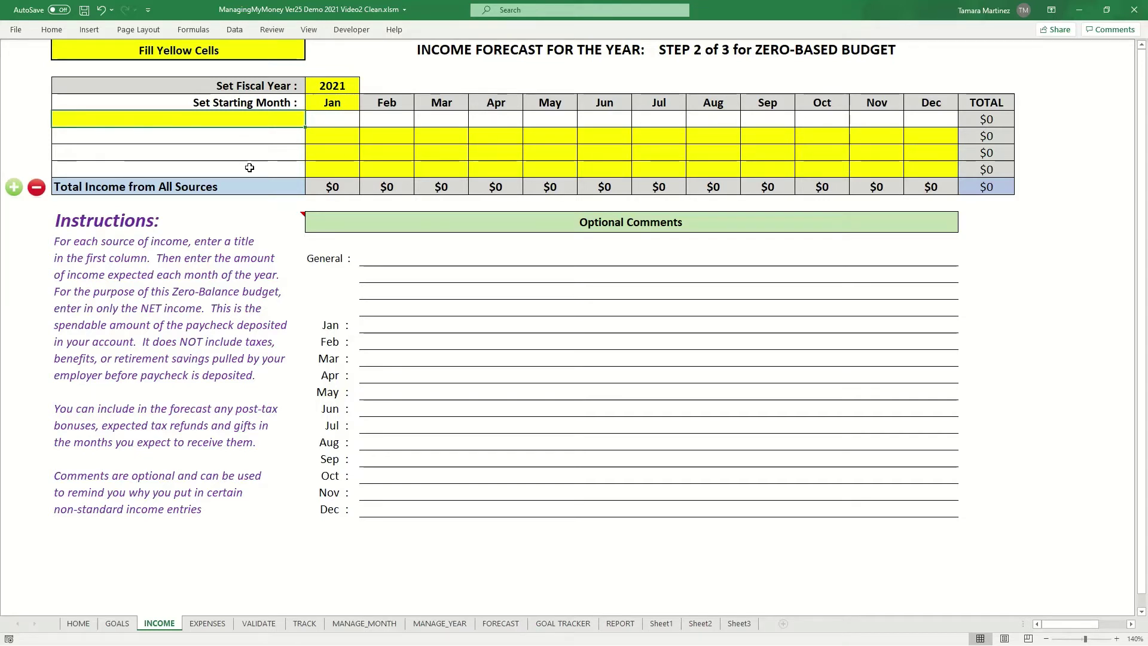
type("Prima")
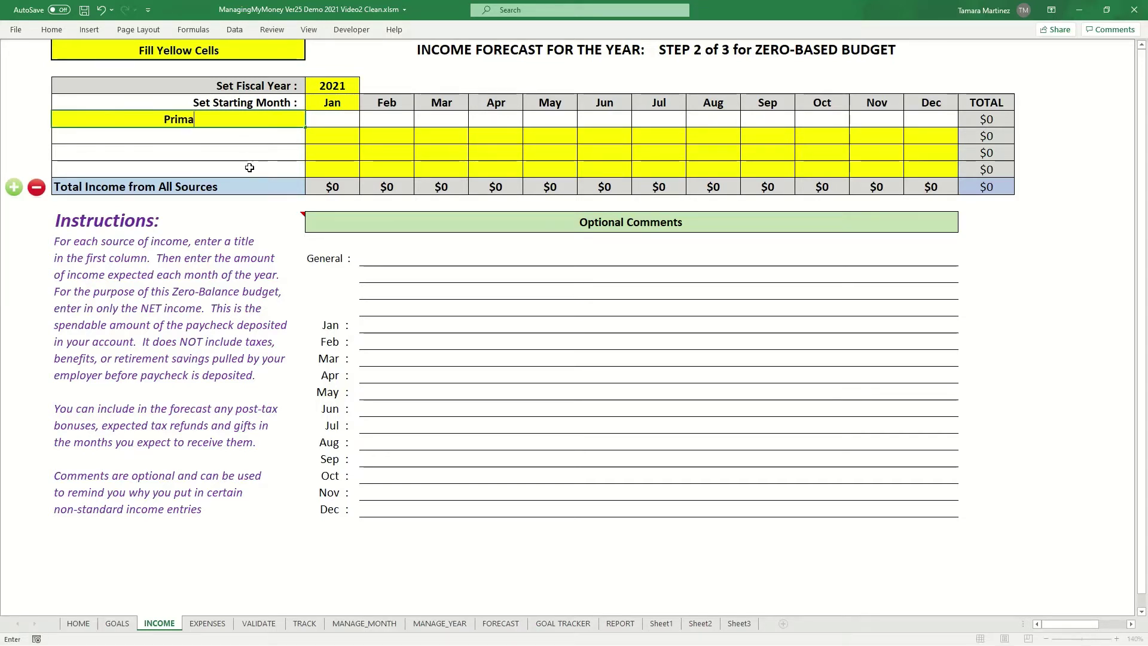
type("ry Salary ")
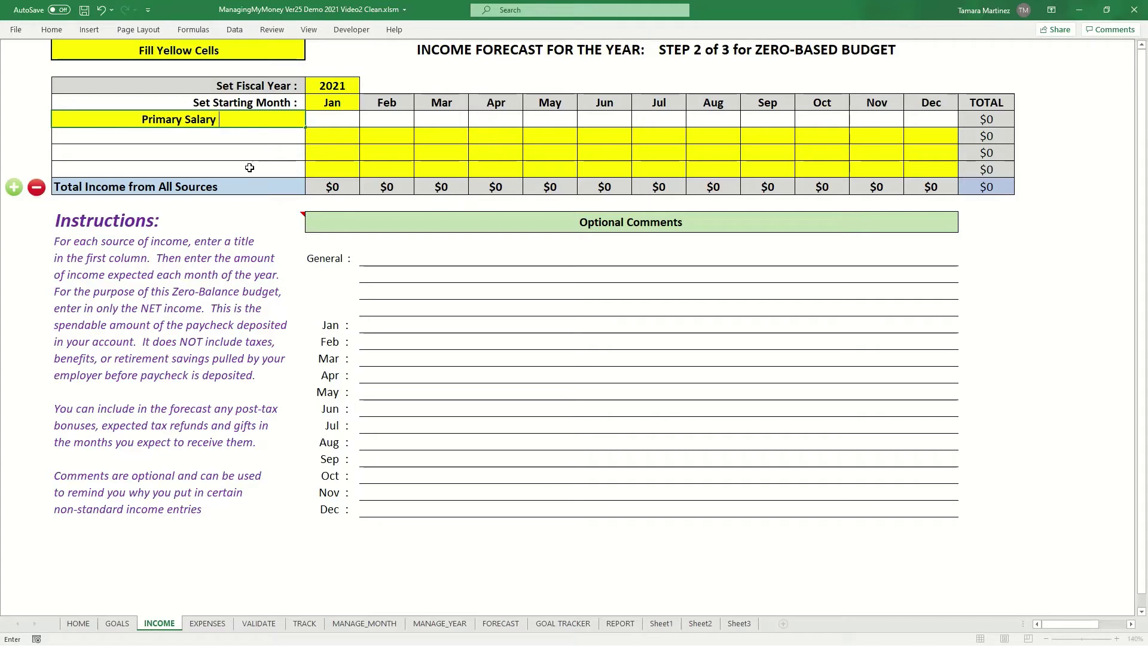
type("Ch")
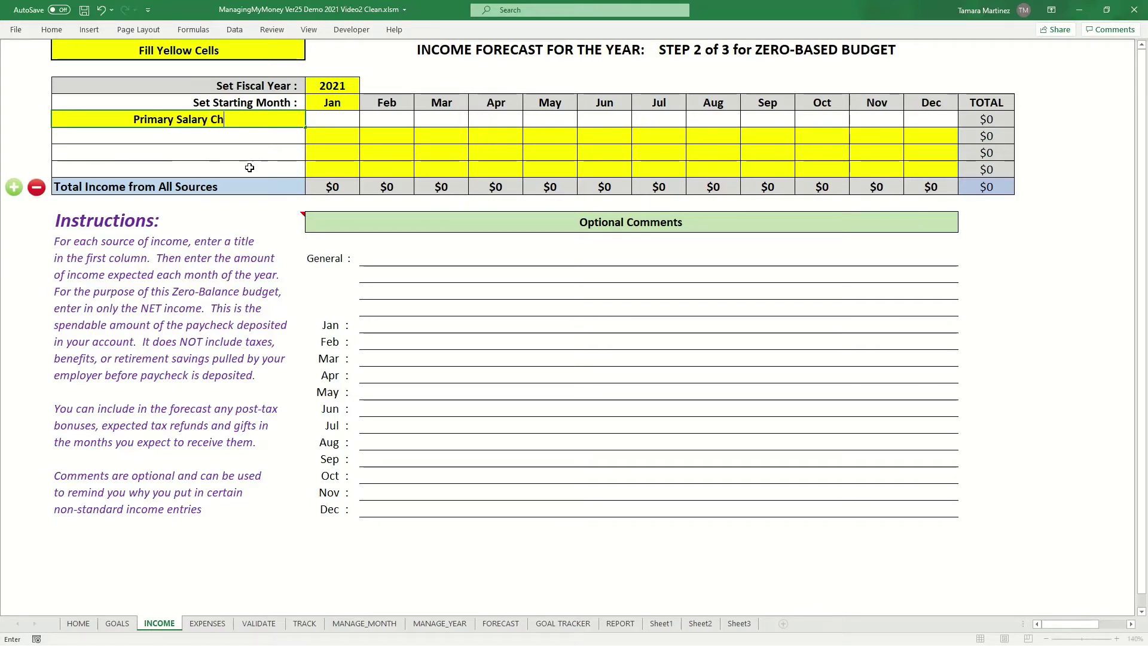
type("eck 1")
key("Return")
Title the second income source "Primary Salary Check 2"
type("Prim")
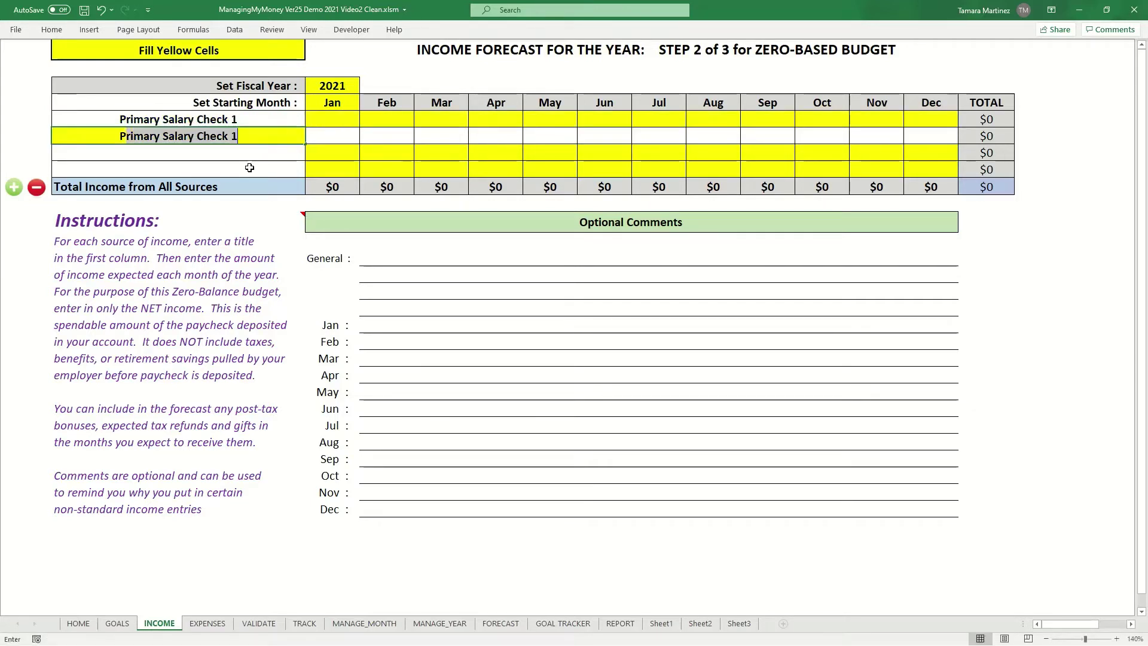
type("ary")
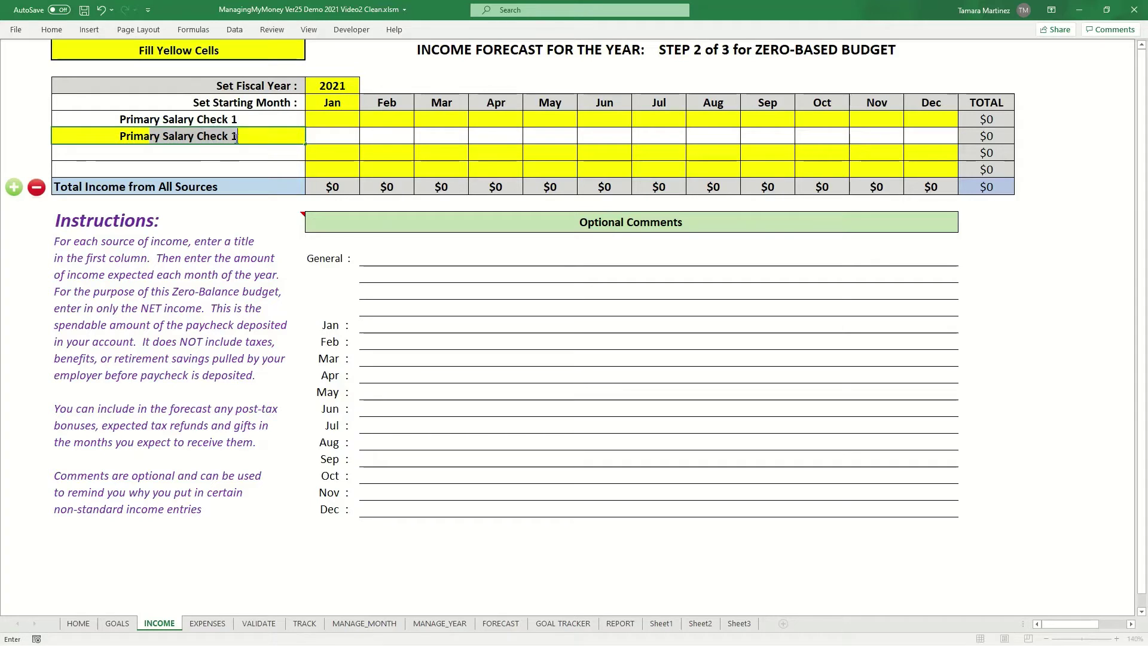
left_click(253, 137)
key("BackSpace")
type("2")
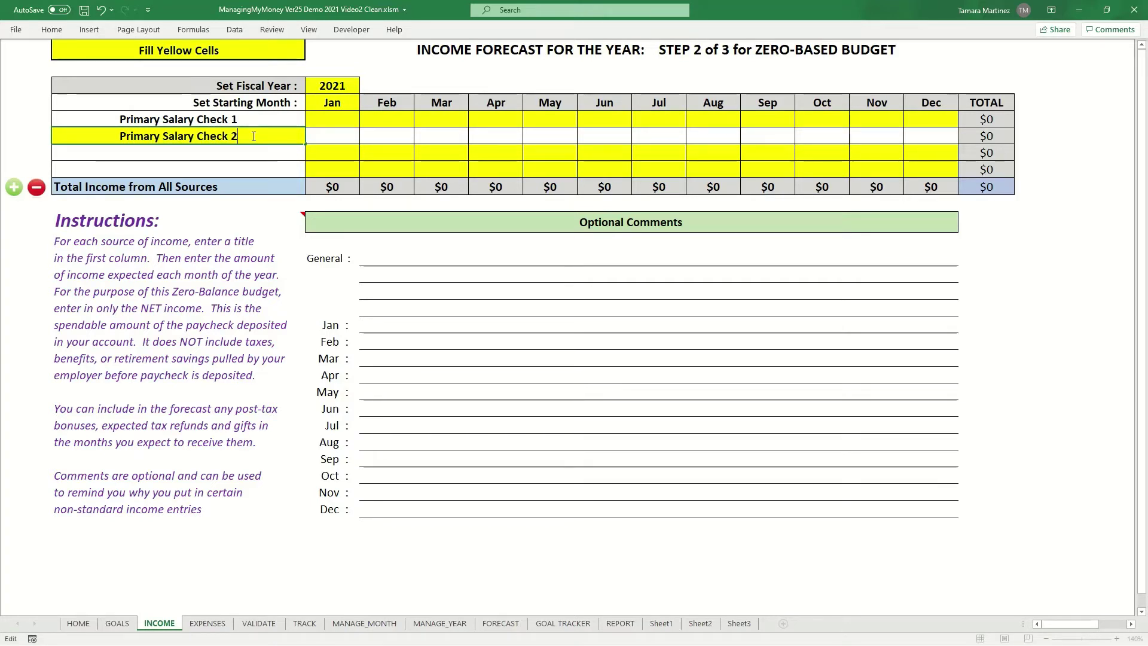
key("Return")
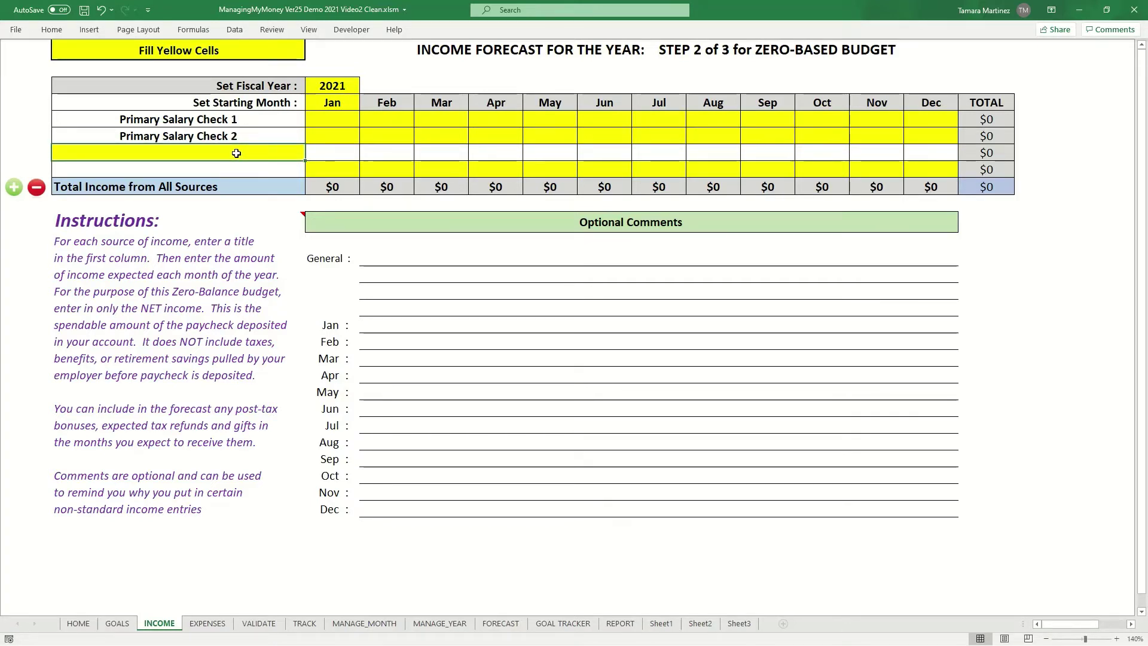
Title the third income source "Tax Refund"
type("Tax F")
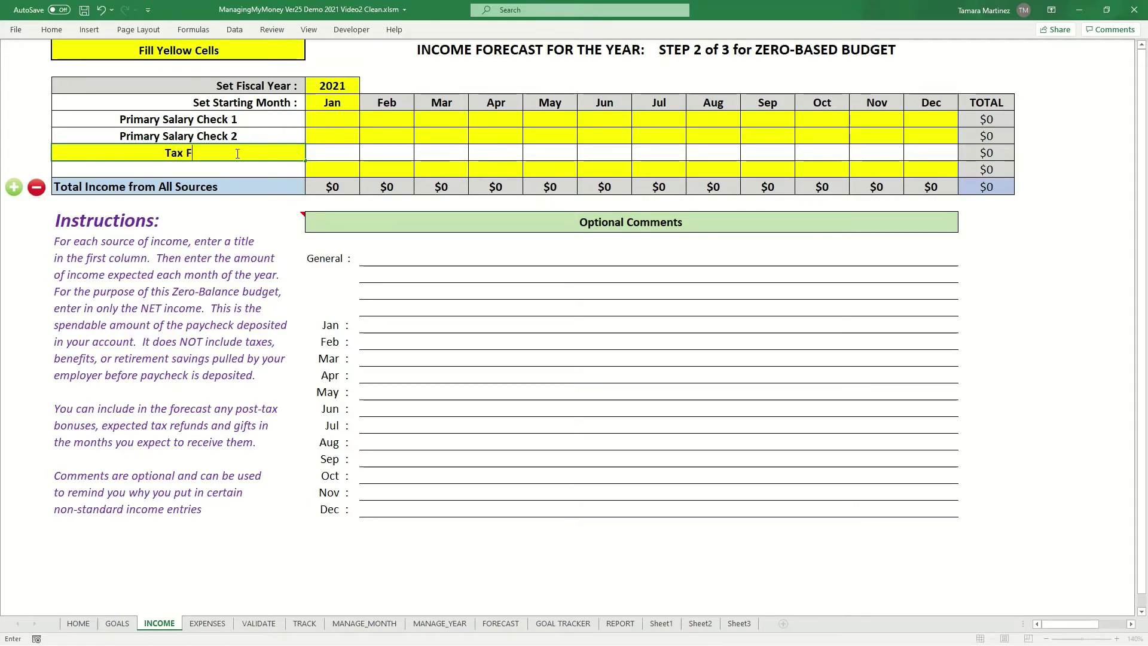
type("e")
key("BackSpace")
key("BackSpace")
type("Refund")
key("Return")
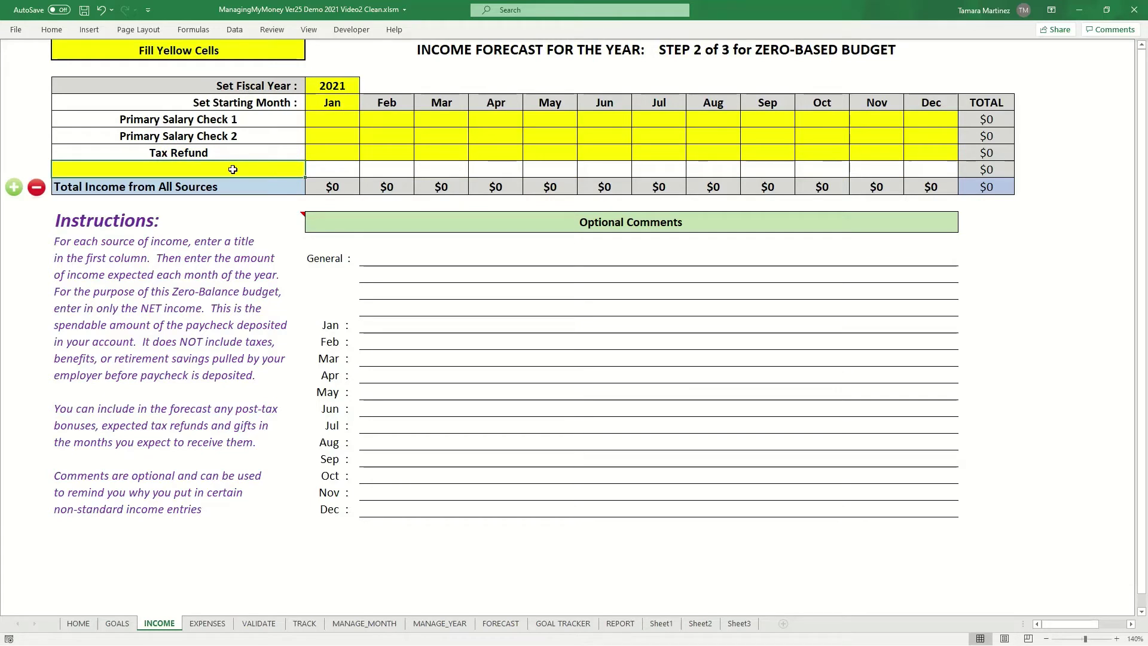
double_click(233, 170)
type("Side Job")
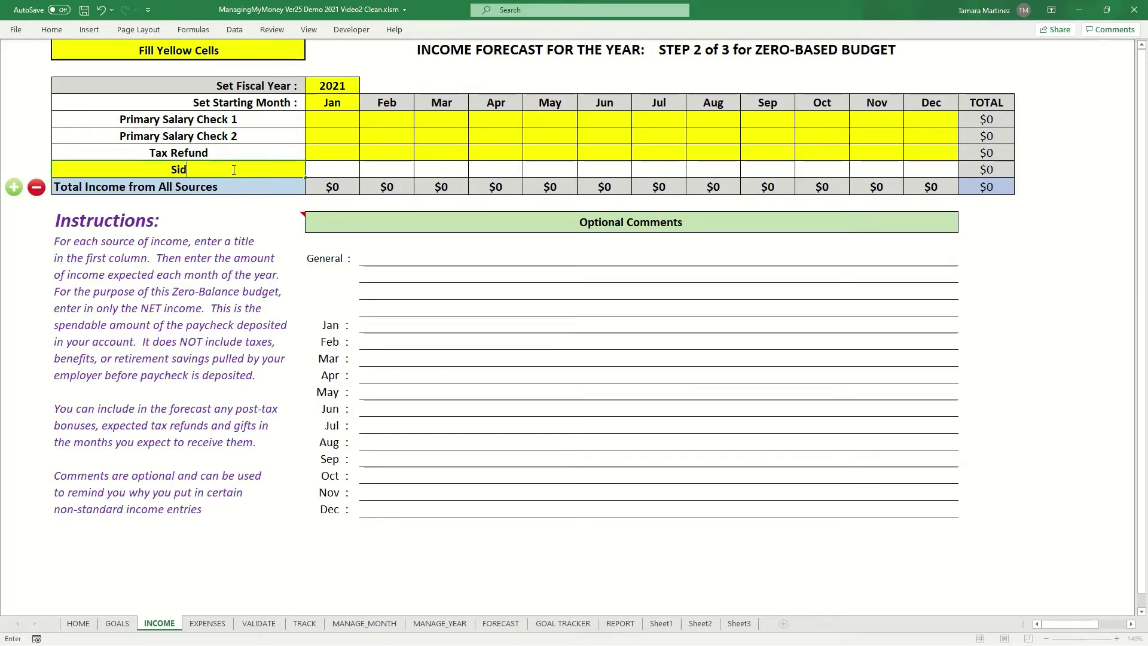
key("BackSpace")
key("BackSpace")
key("BackSpace")
key("BackSpace")
key("BackSpace")
key("BackSpace")
key("BackSpace")
key("BackSpace")
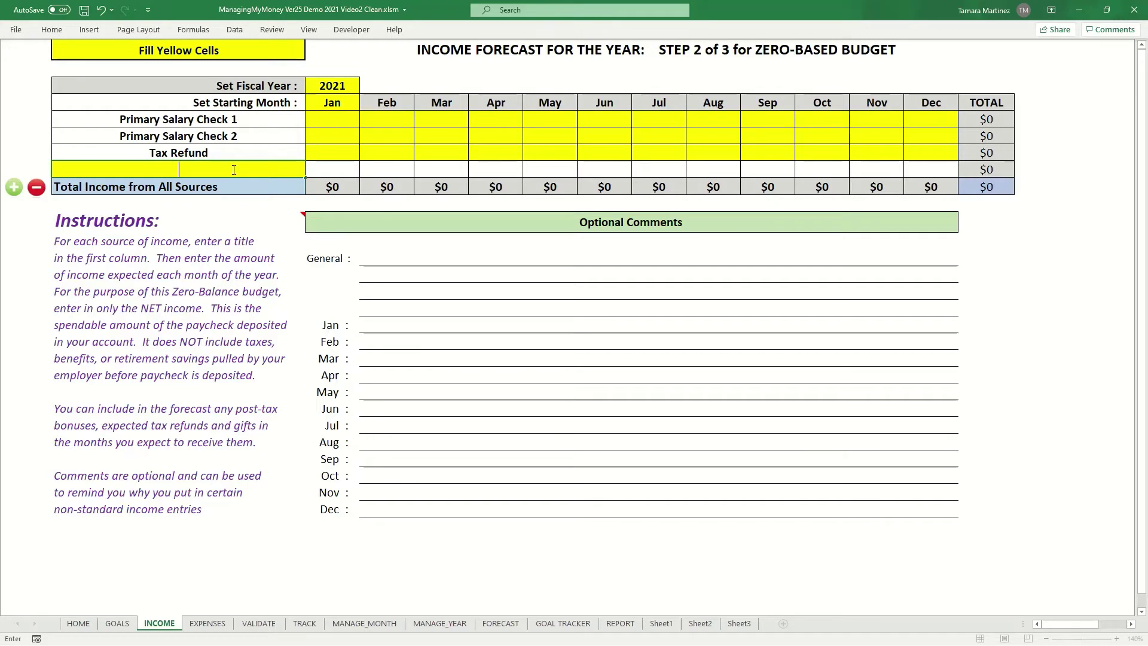
Title the fourth income source "Rental Income"
type("Rental Income")
left_click(259, 139)
Enter $3,000 for Primary Salary Check 1 in January and fill that amount through December for both salary checks
left_click(319, 116)
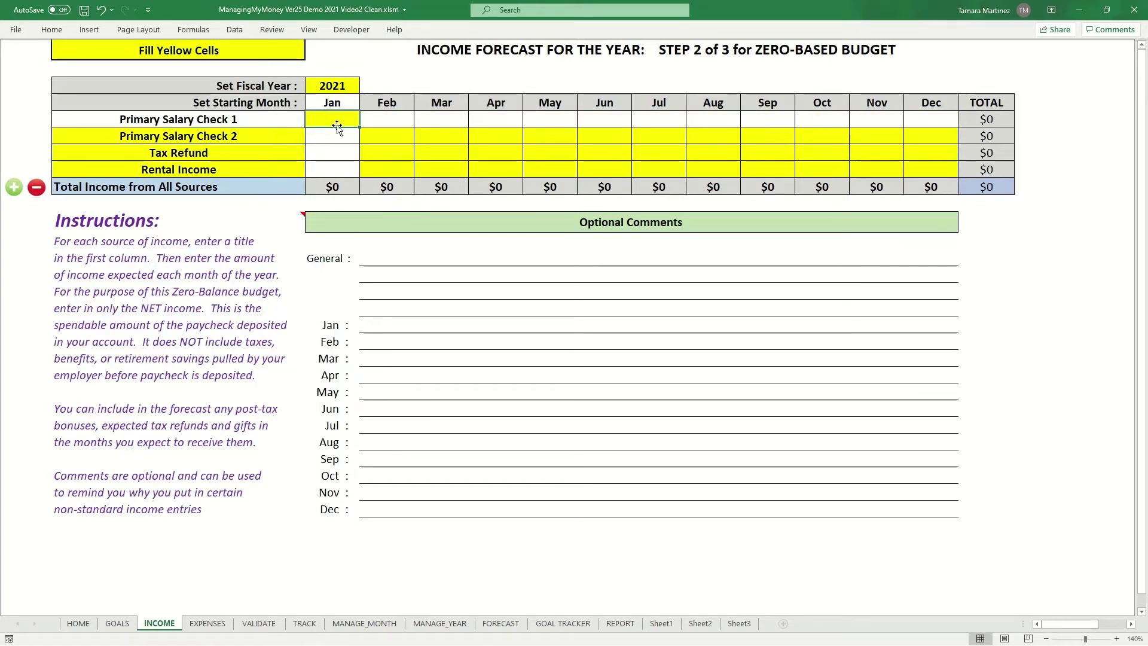
type("3")
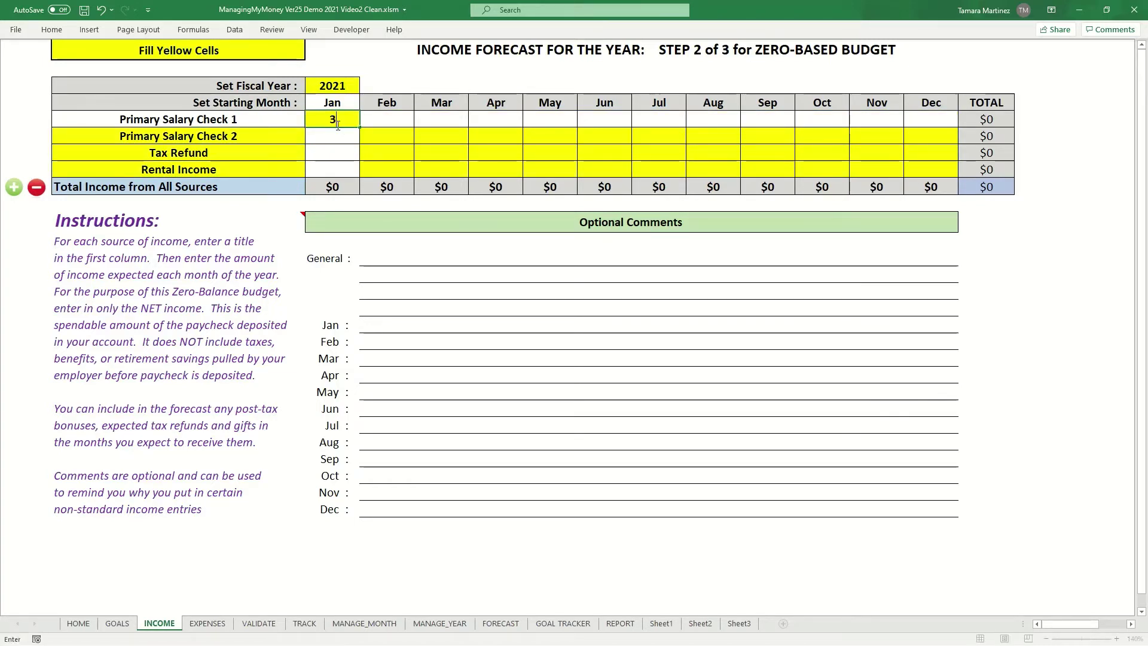
type(",00000")
key("Return")
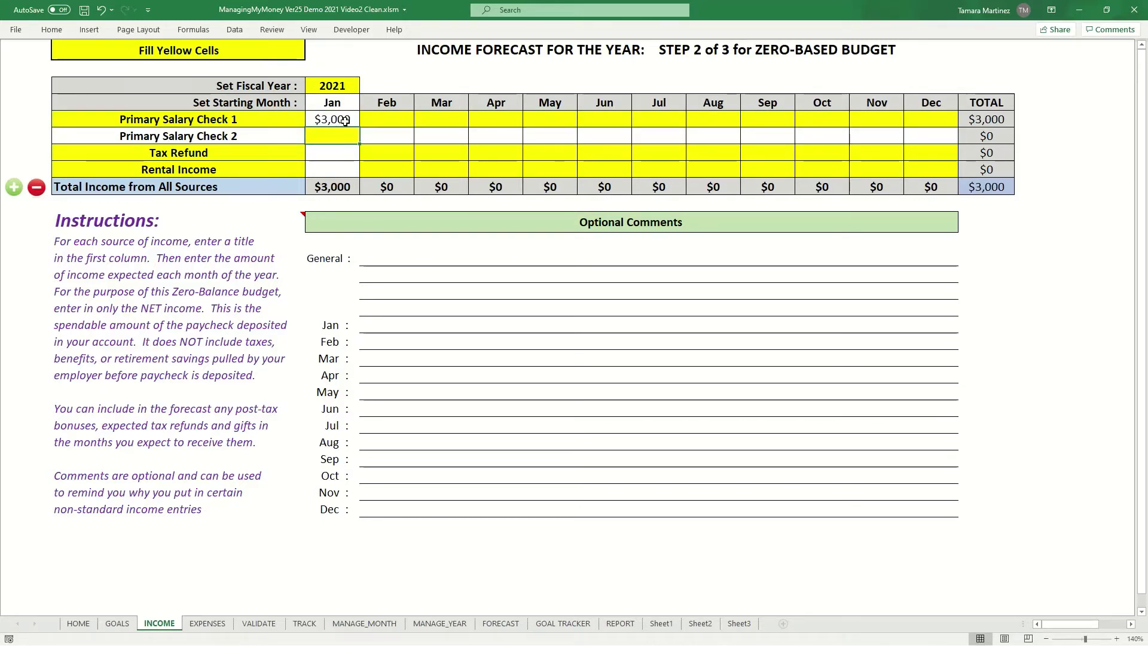
left_click(343, 121)
left_click_drag(359, 126, 947, 149)
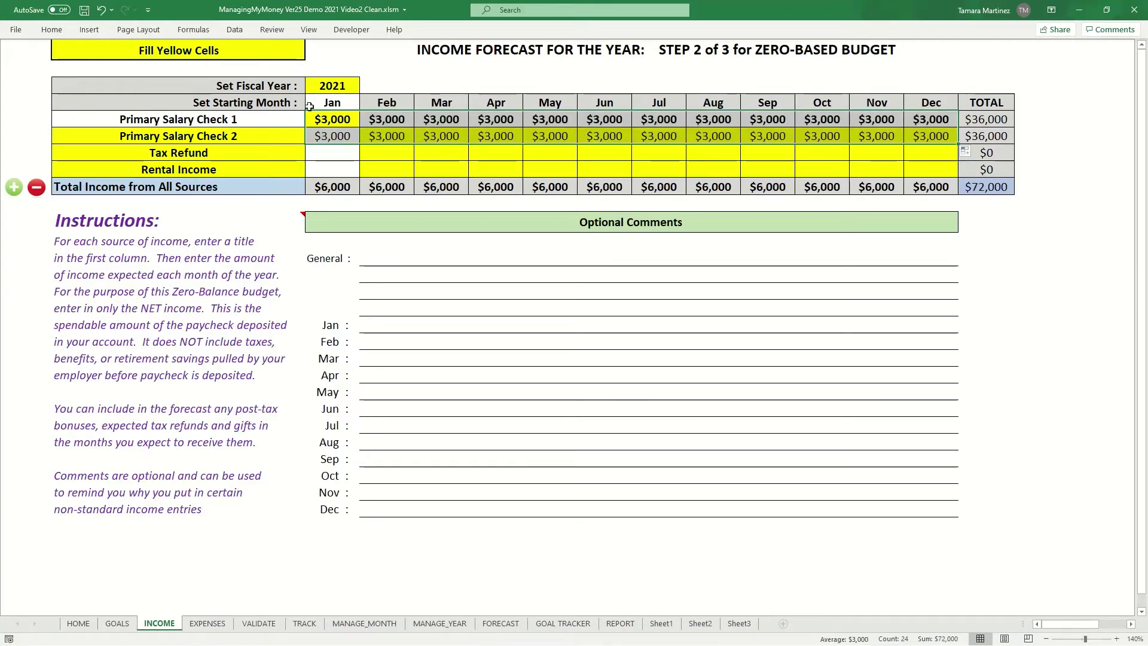
Enter a $750 tax refund for April
left_click(480, 156)
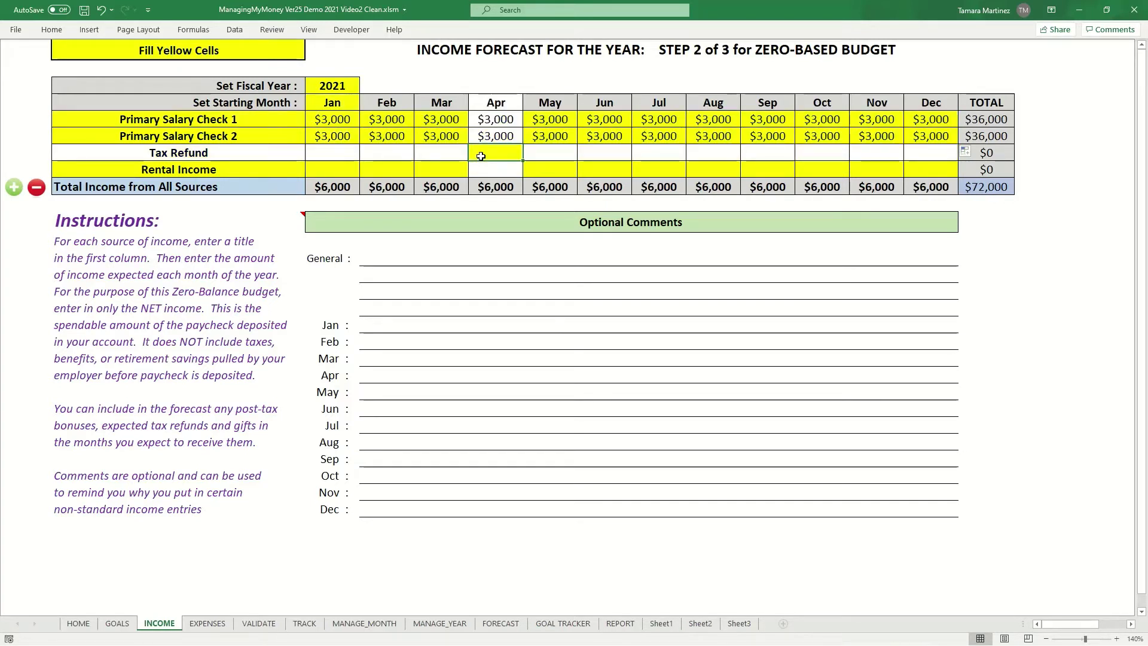
type("750")
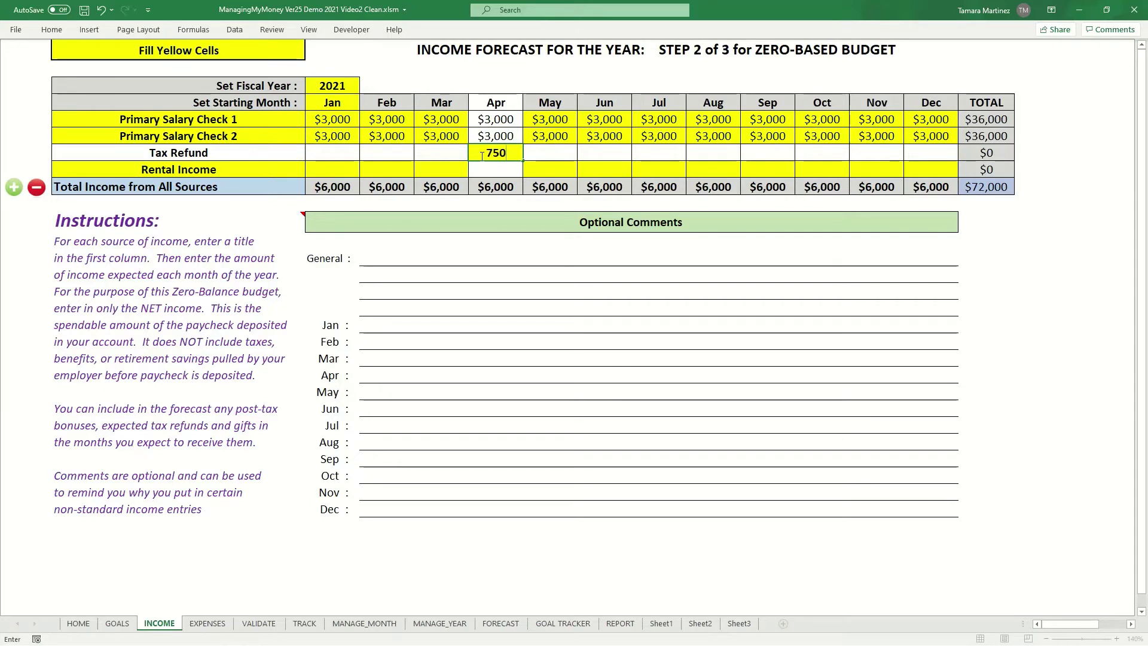
key("Return")
Enter $800 of rental income for January and fill the same amount across every month through December
left_click(327, 171)
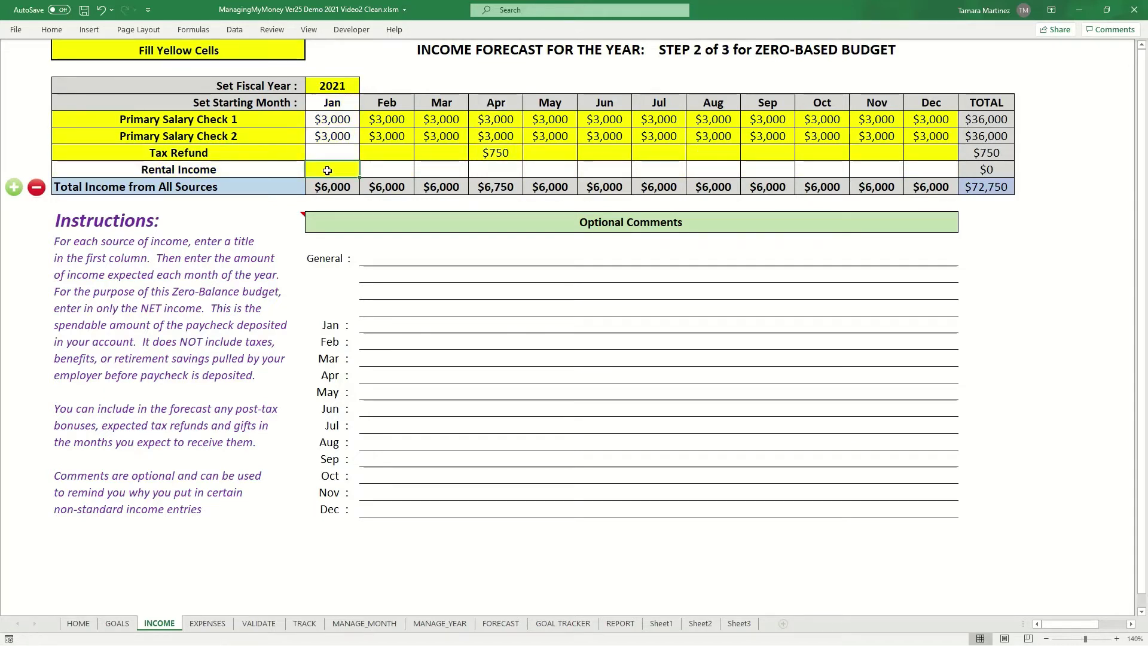
type("800")
key("Return")
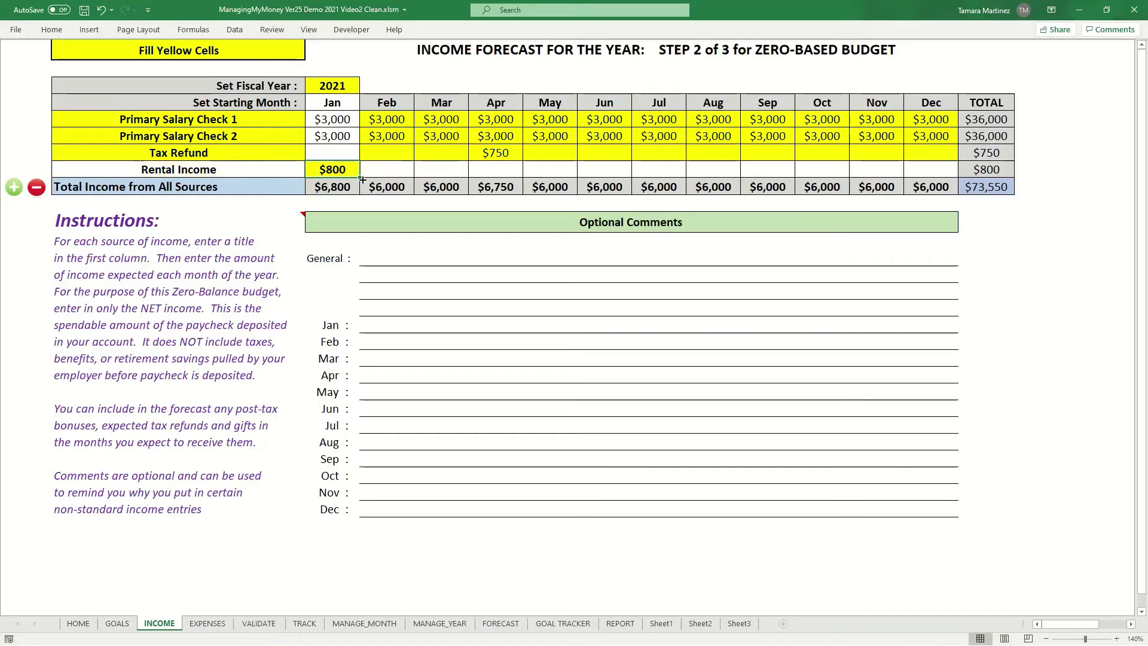
left_click_drag(361, 181, 939, 178)
double_click(339, 165)
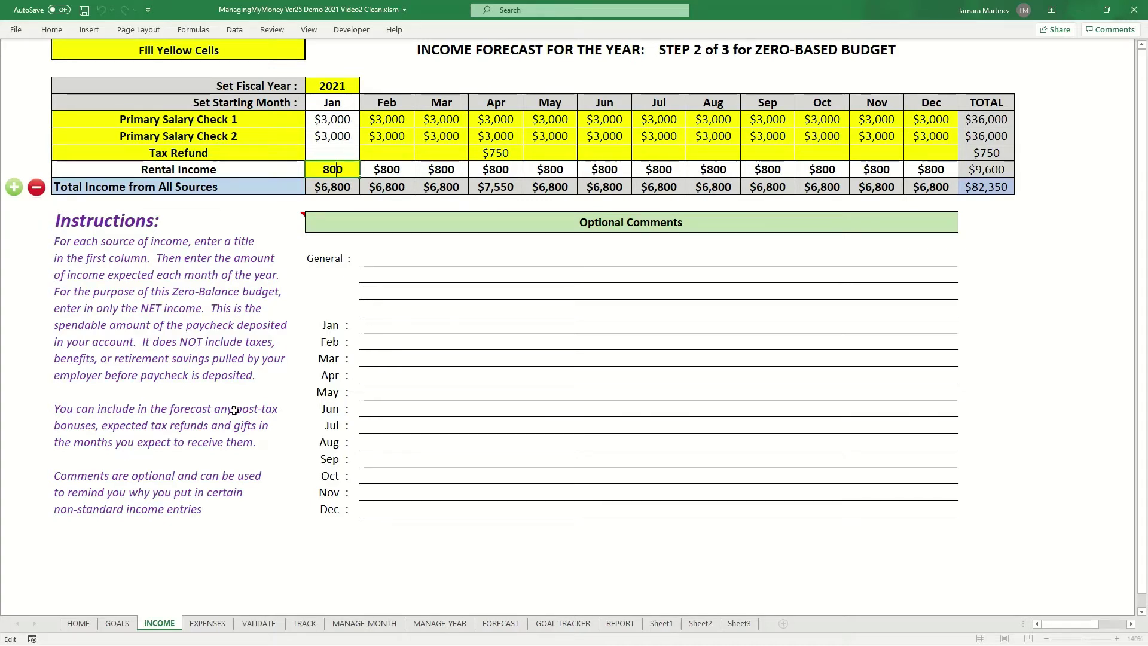
left_click(353, 122)
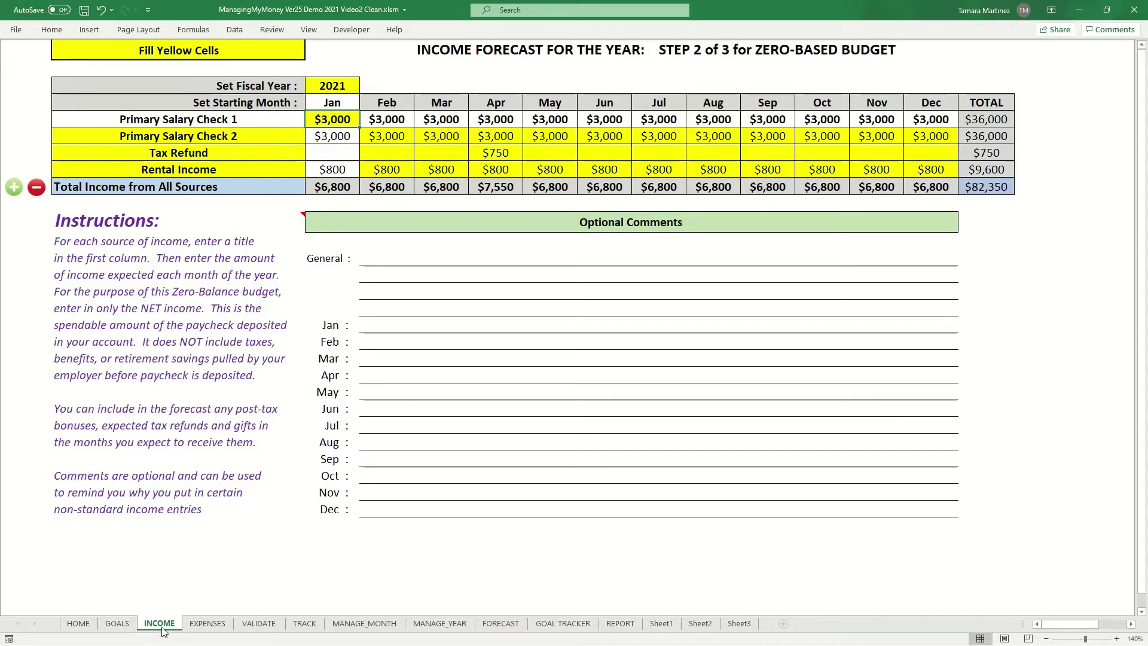
Open the EXPENSES sheet
left_click(218, 623)
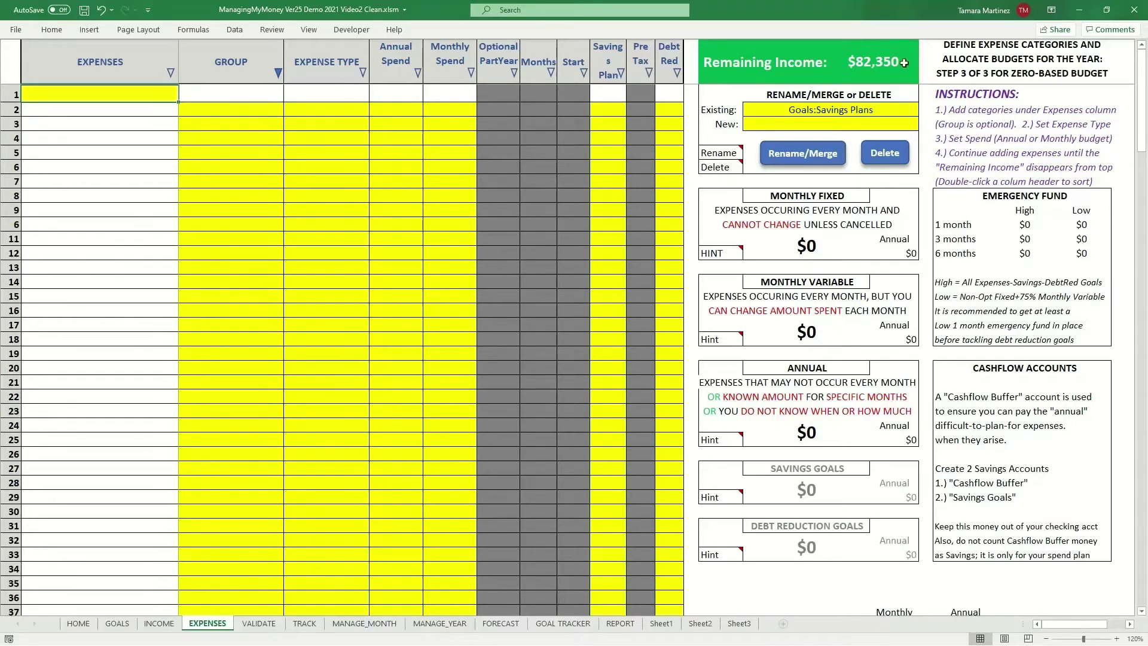
Check the yearly total of all income sources on the INCOME sheet and return to the EXPENSES sheet
left_click(170, 624)
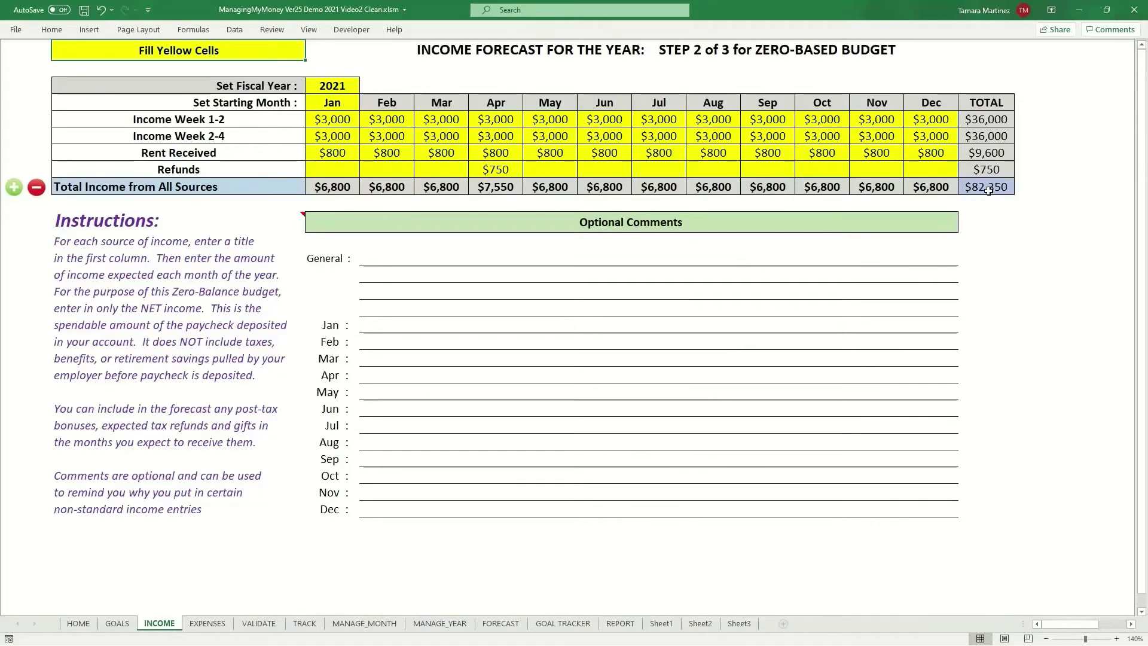
left_click(214, 625)
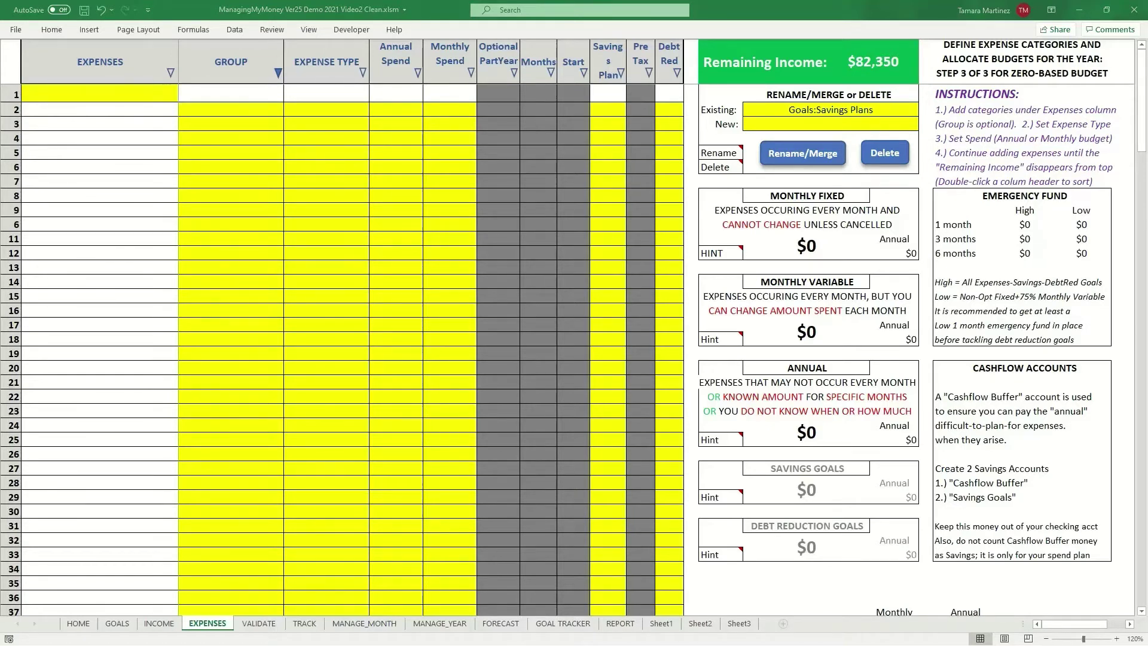
Add EmergencyFund as the first expense and assign it to the group Goals
left_click(120, 95)
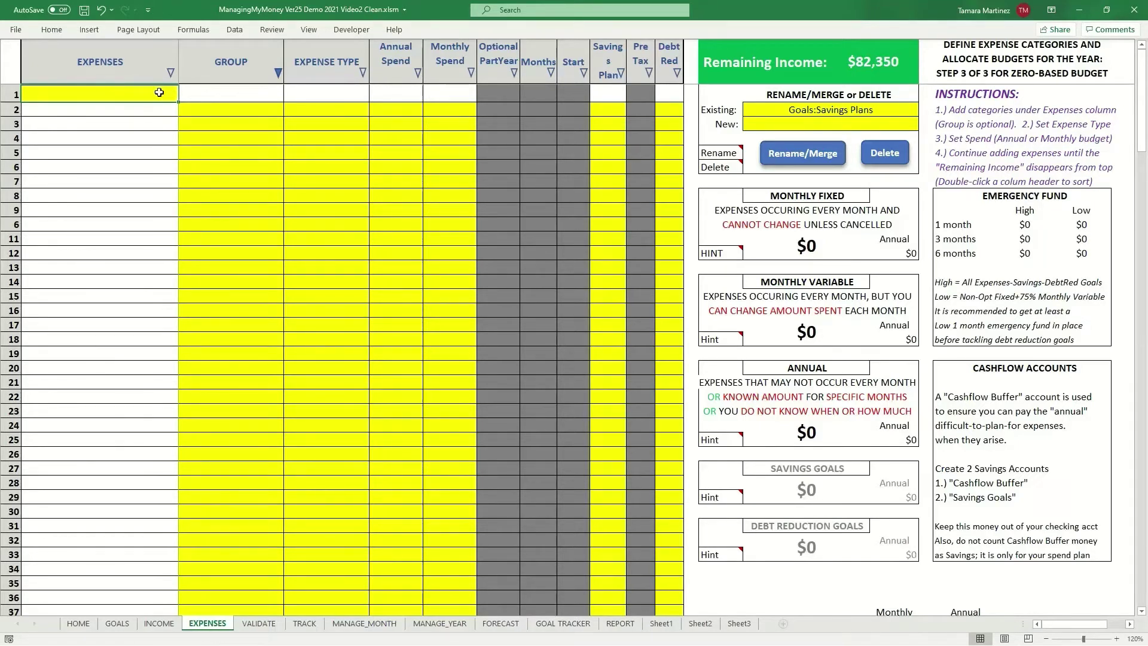
left_click(211, 97)
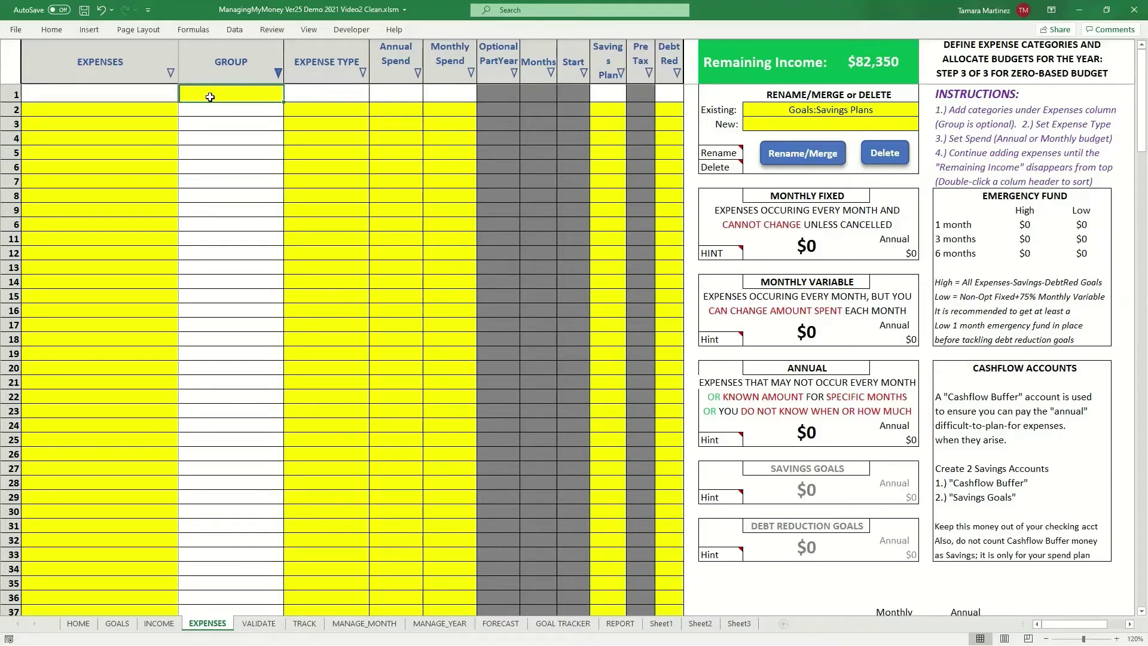
left_click(120, 92)
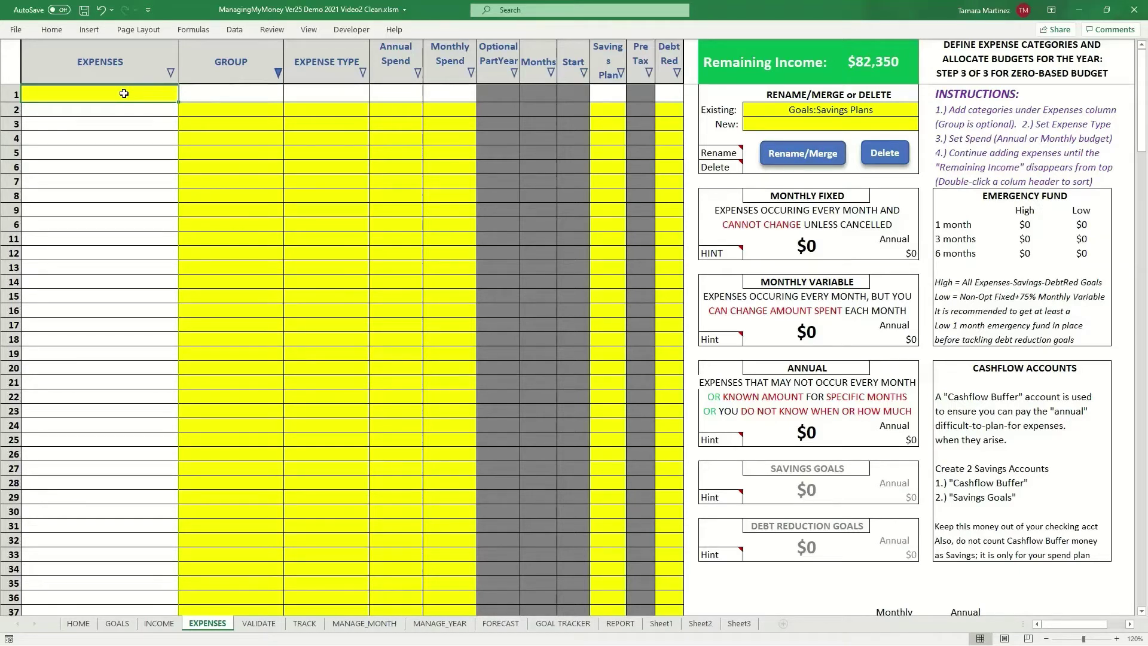
type("Em")
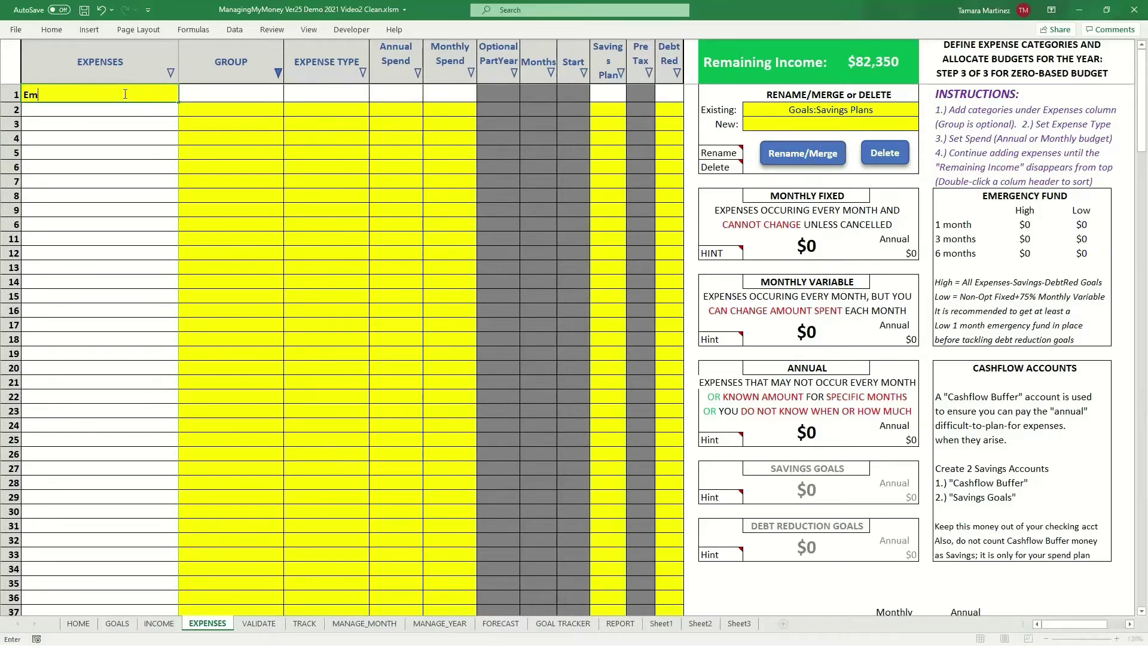
type("ergencyFund")
key("Tab")
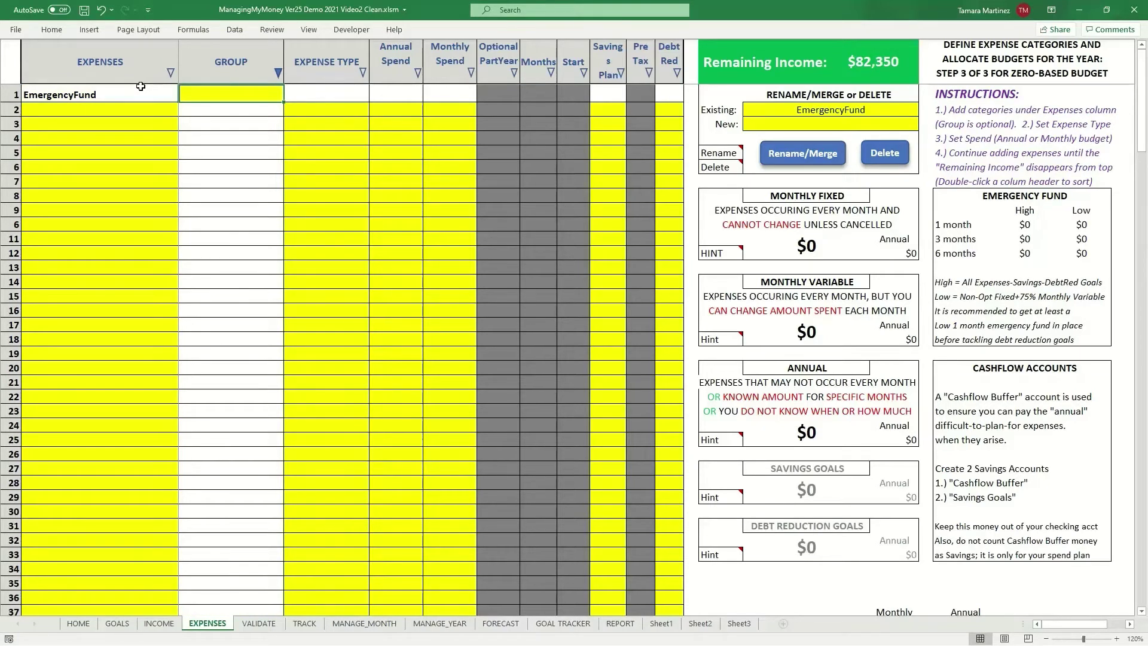
type("Goals")
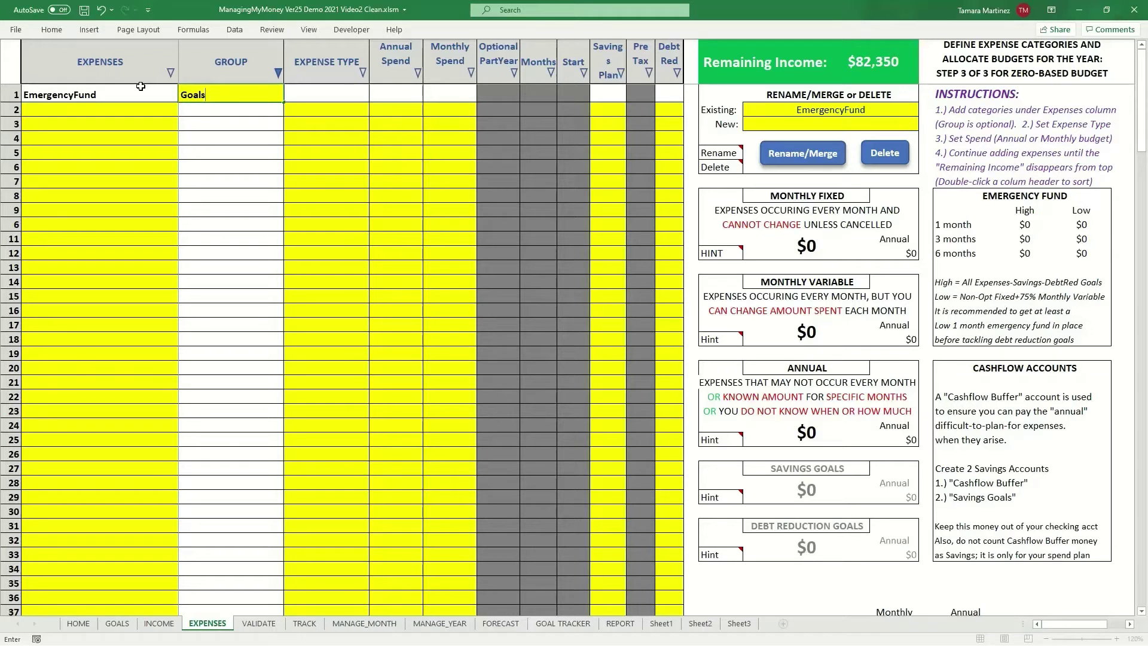
key("Tab")
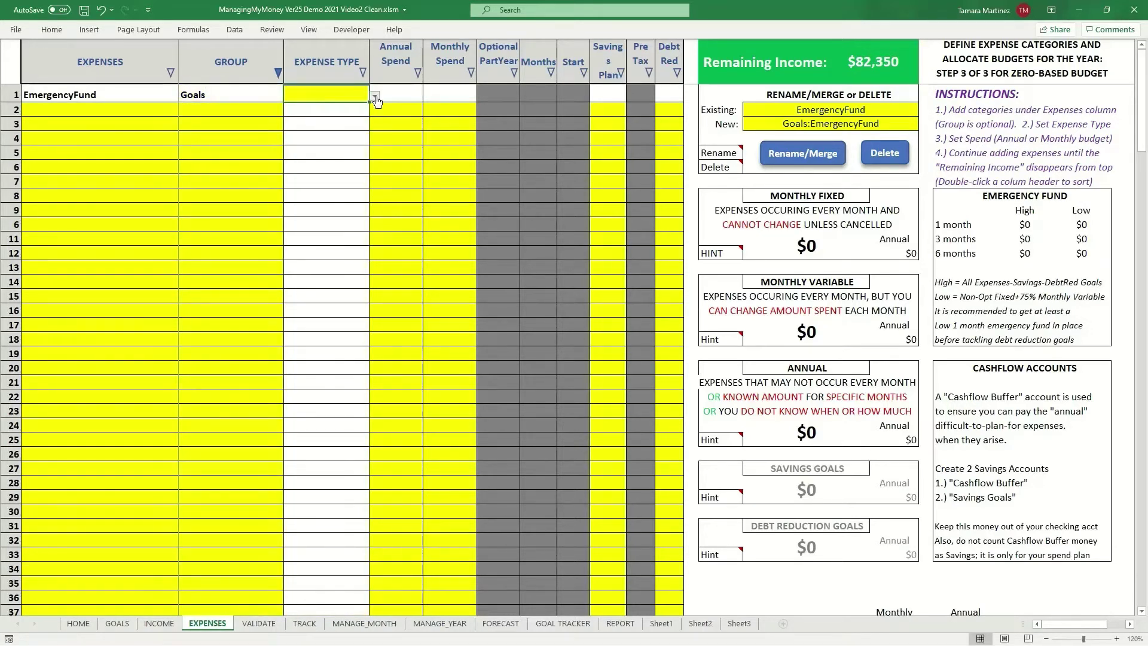
Review the available expense types and read the hints for monthly fixed, monthly variable and annual expenses
left_click(375, 95)
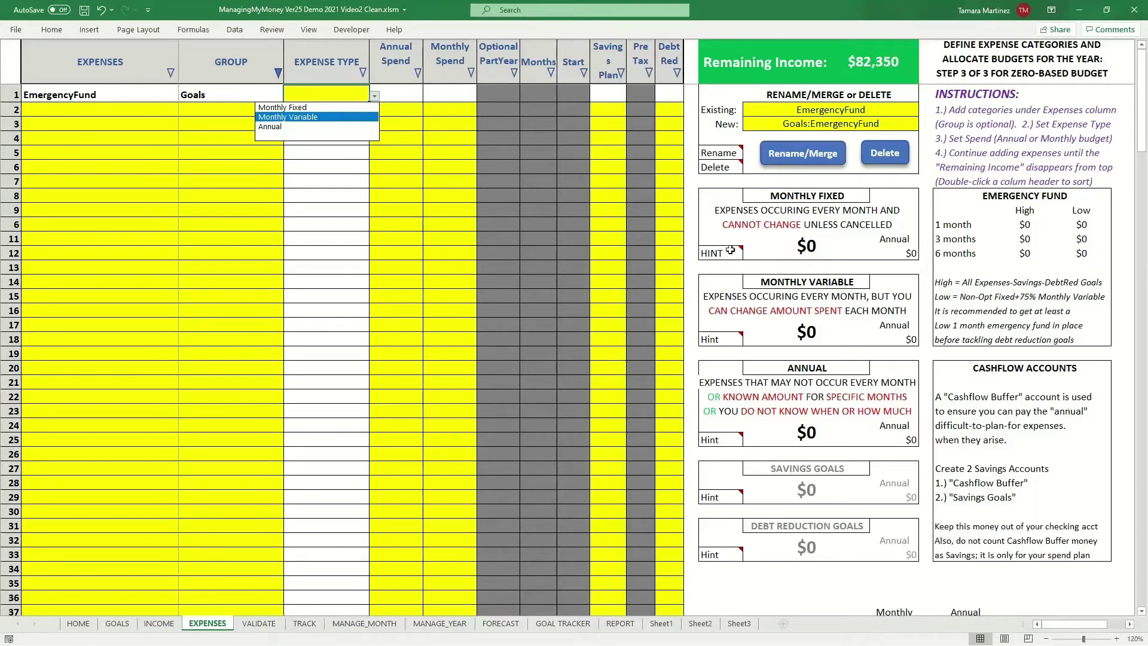
key("Escape")
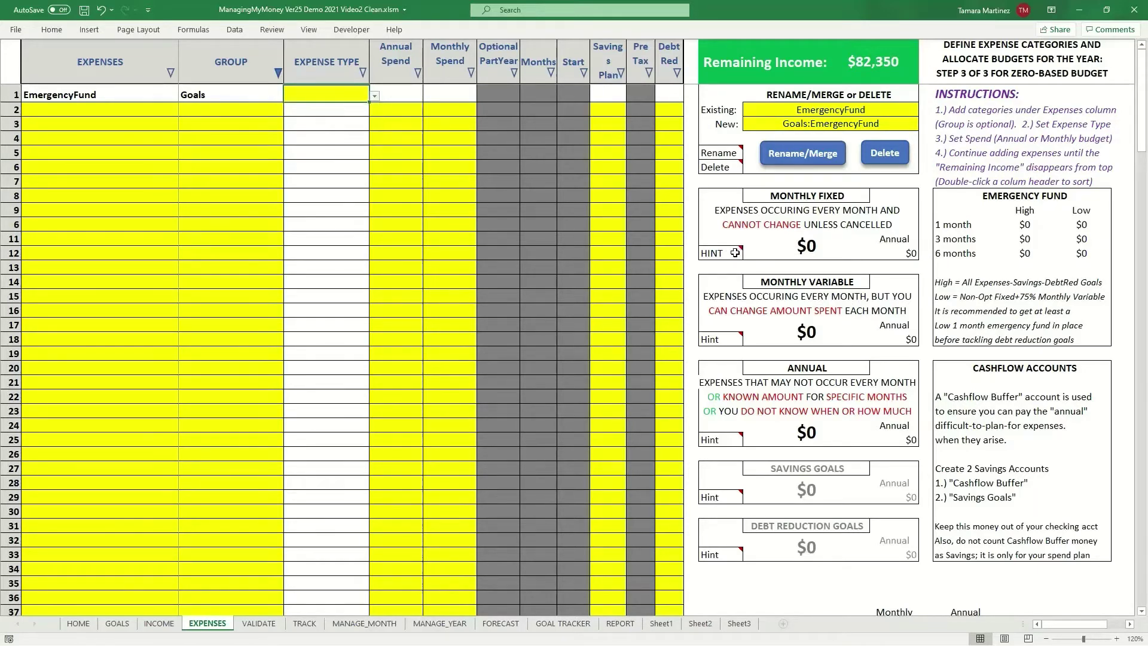
mouse_move(734, 253)
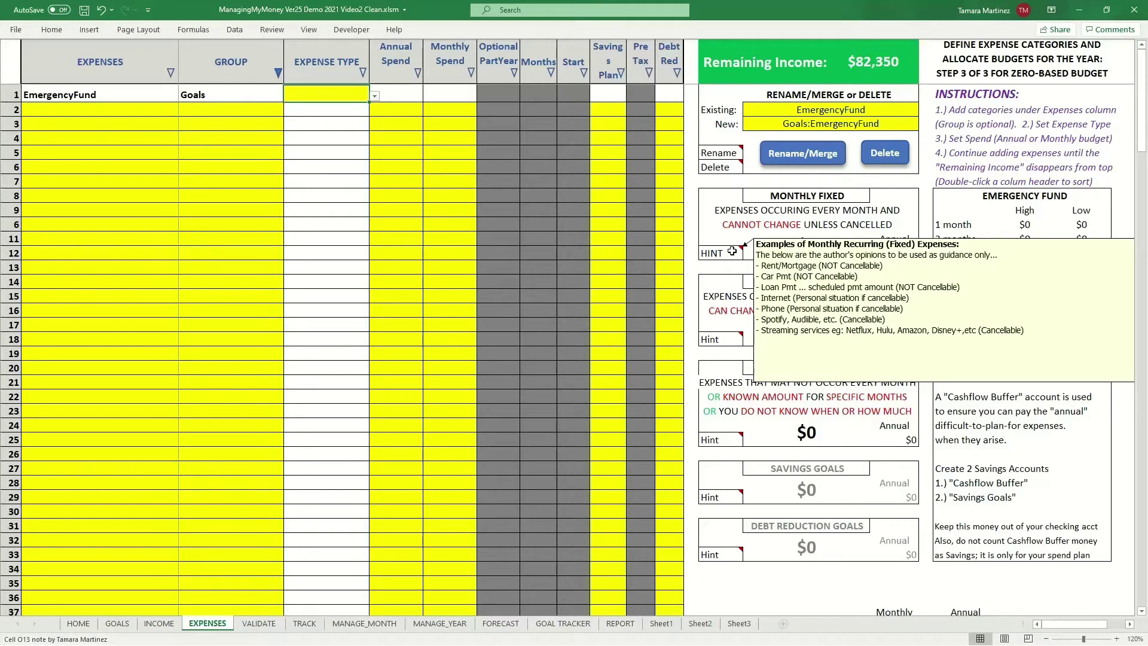
mouse_move(725, 342)
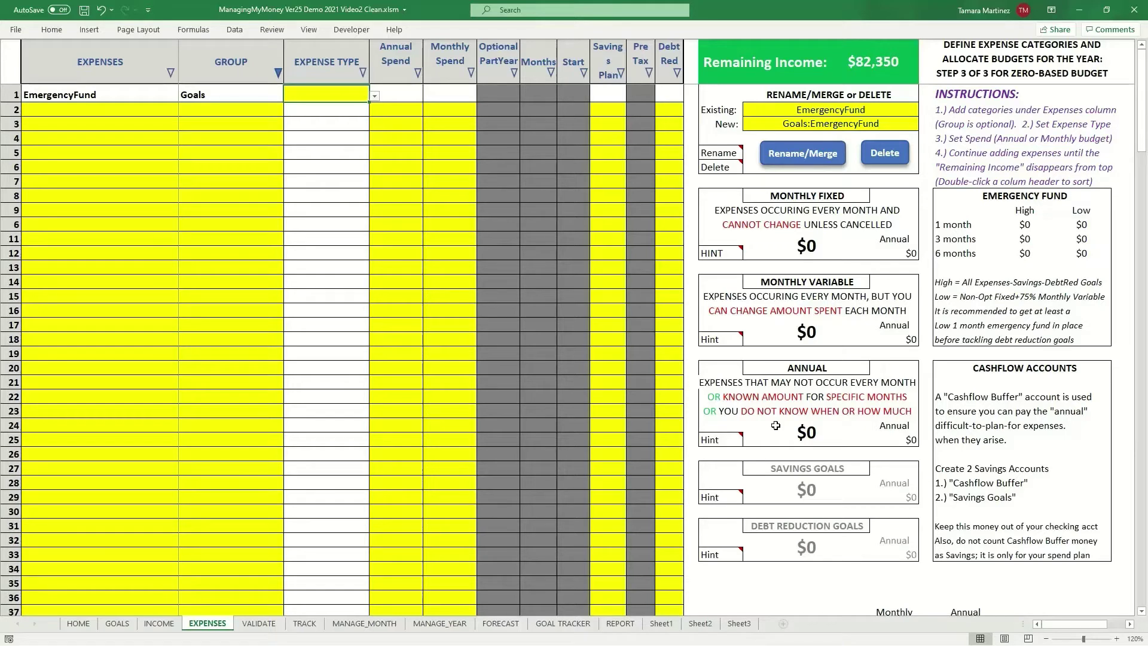
mouse_move(730, 441)
Set the expense type of EmergencyFund to Monthly Variable
left_click(375, 97)
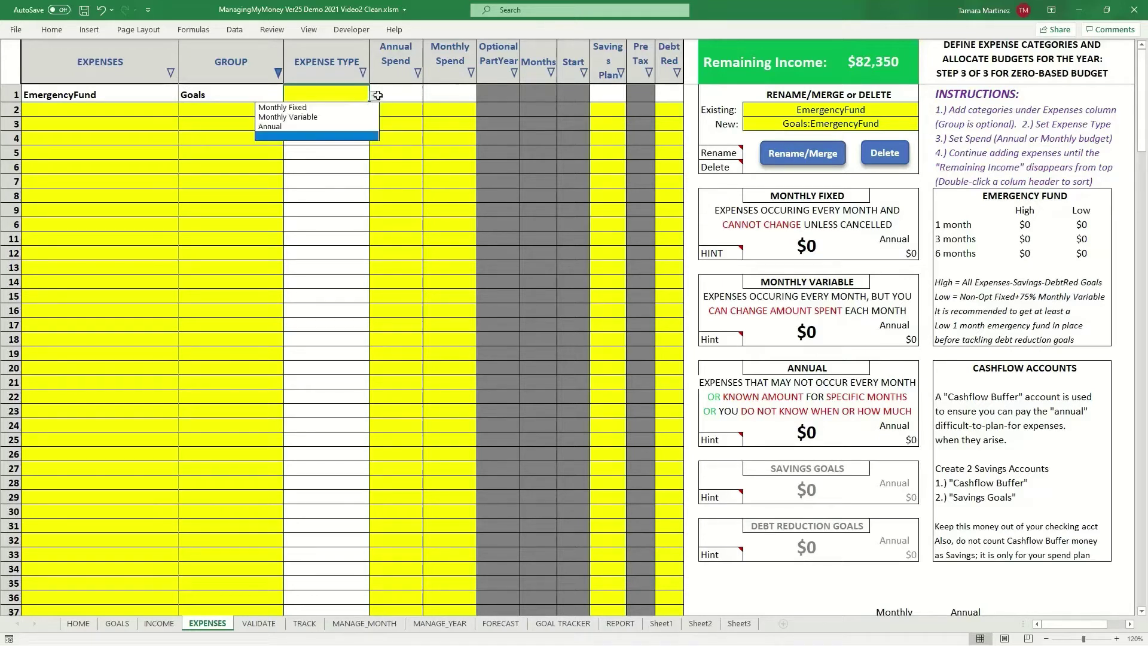
left_click(336, 116)
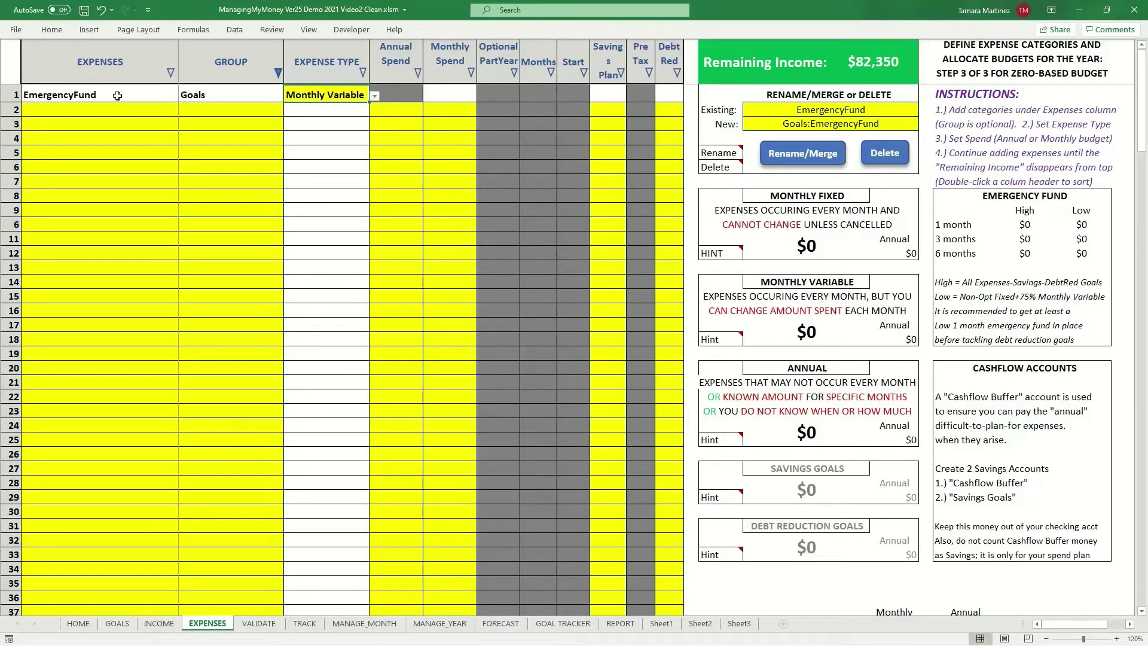
left_click(441, 92)
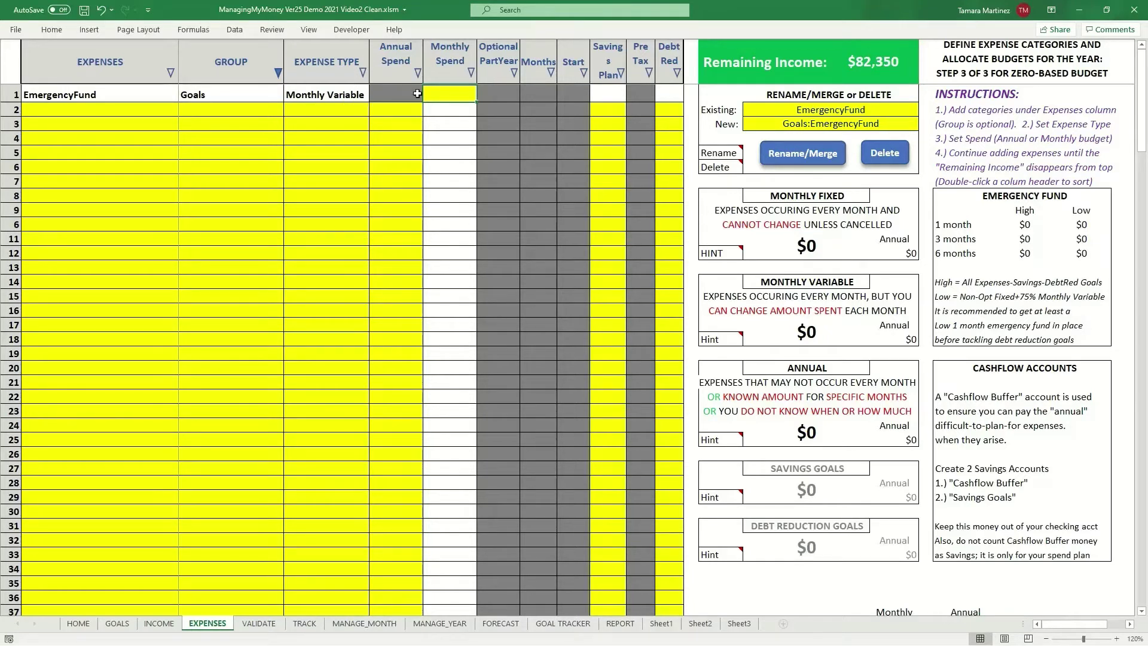
left_click(364, 96)
left_click(374, 96)
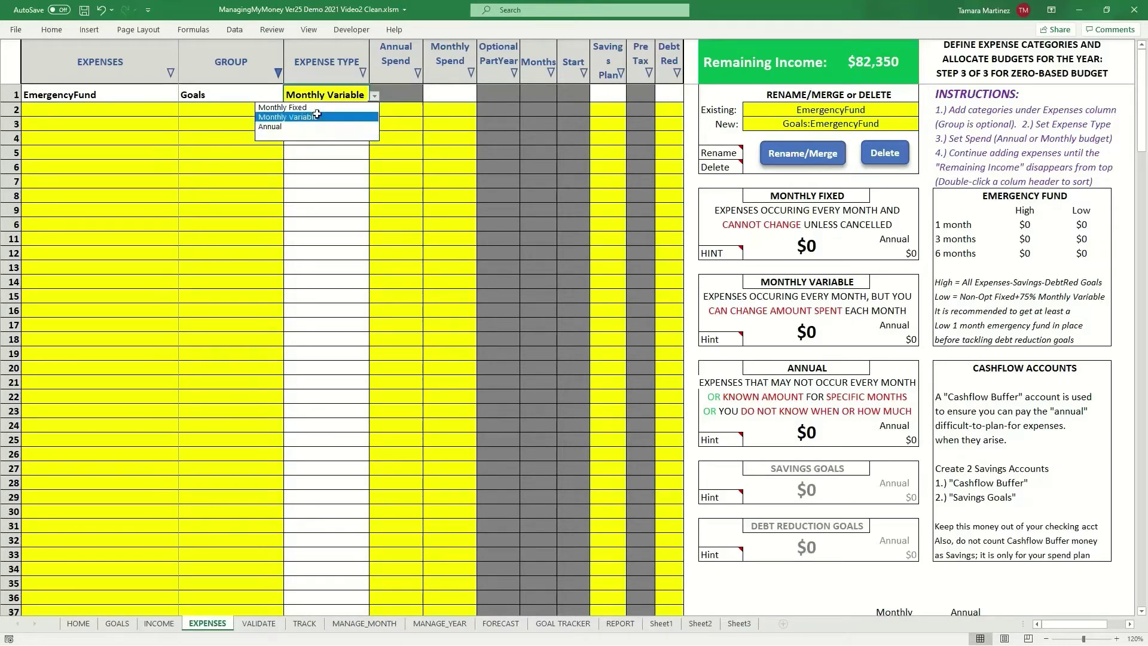
left_click(317, 117)
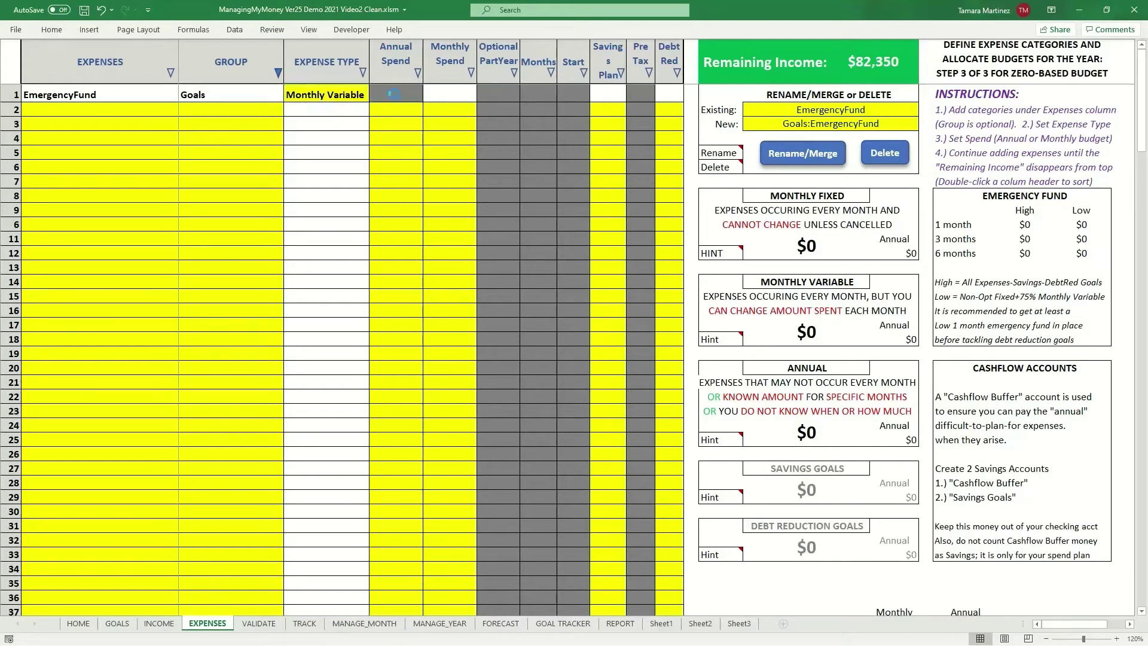
Enter the formula =1500/12 as the monthly spend for EmergencyFund
left_click(447, 94)
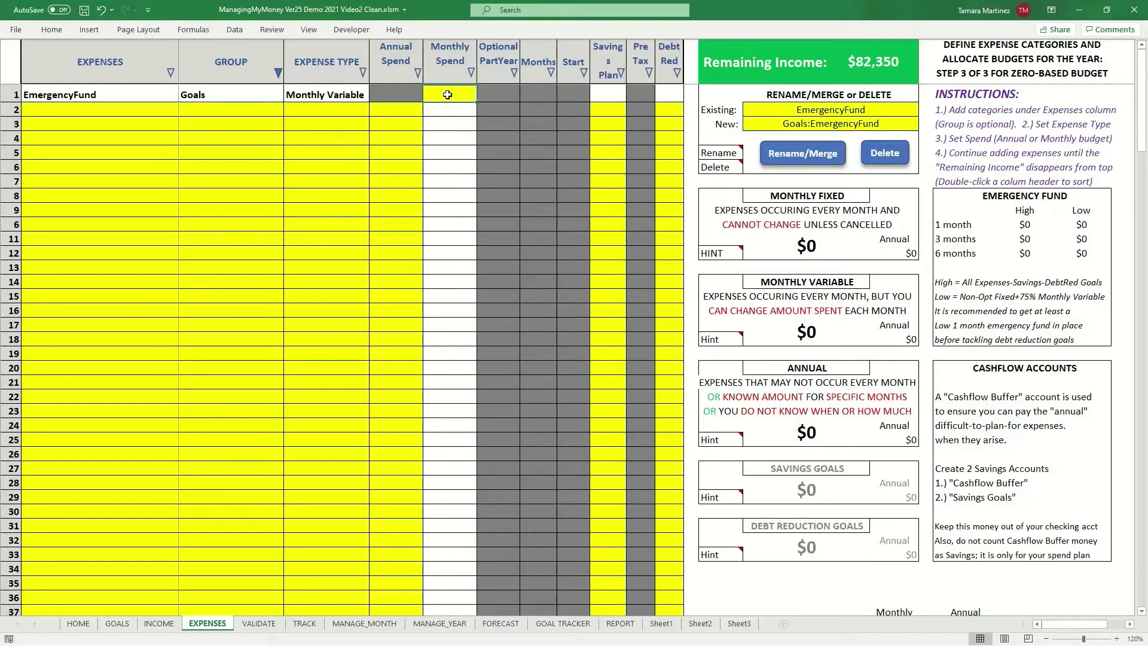
type("=1")
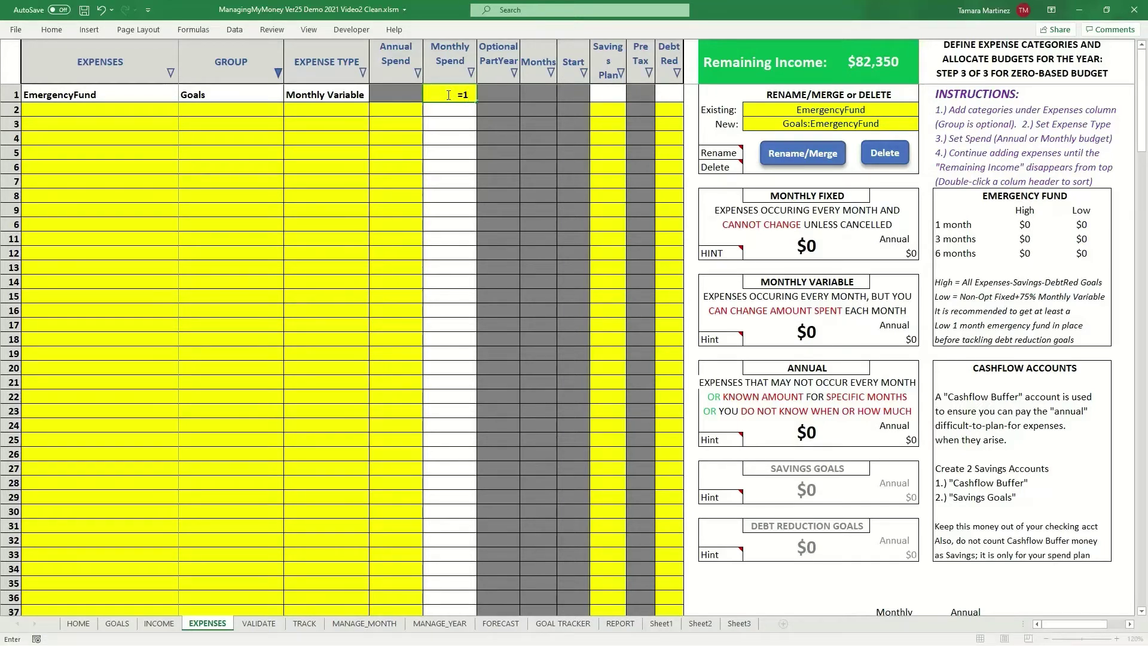
type("500/12")
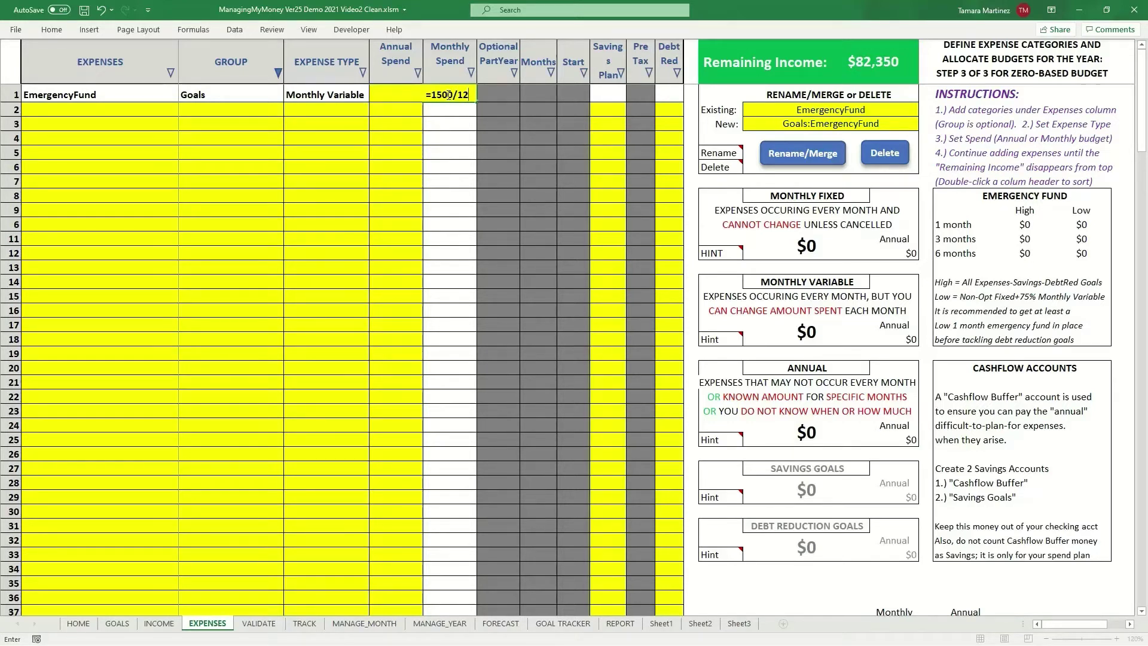
key("Return")
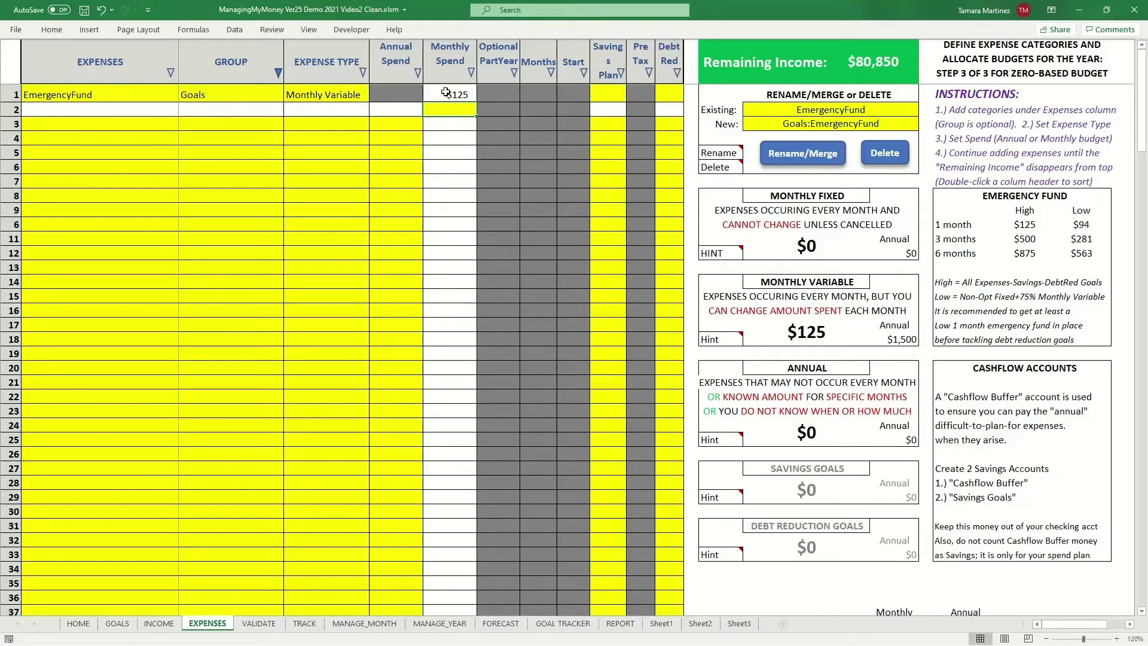
Change the EmergencyFund monthly spend to $140, clearing the cell once and re-entering the amount
left_click(447, 95)
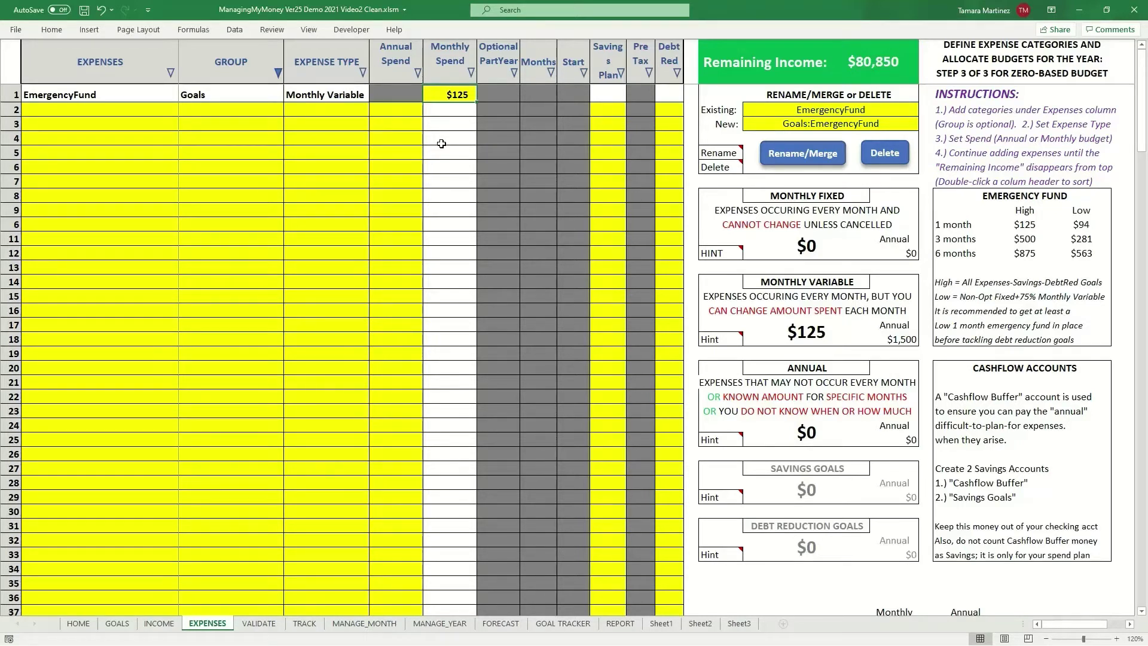
type("140")
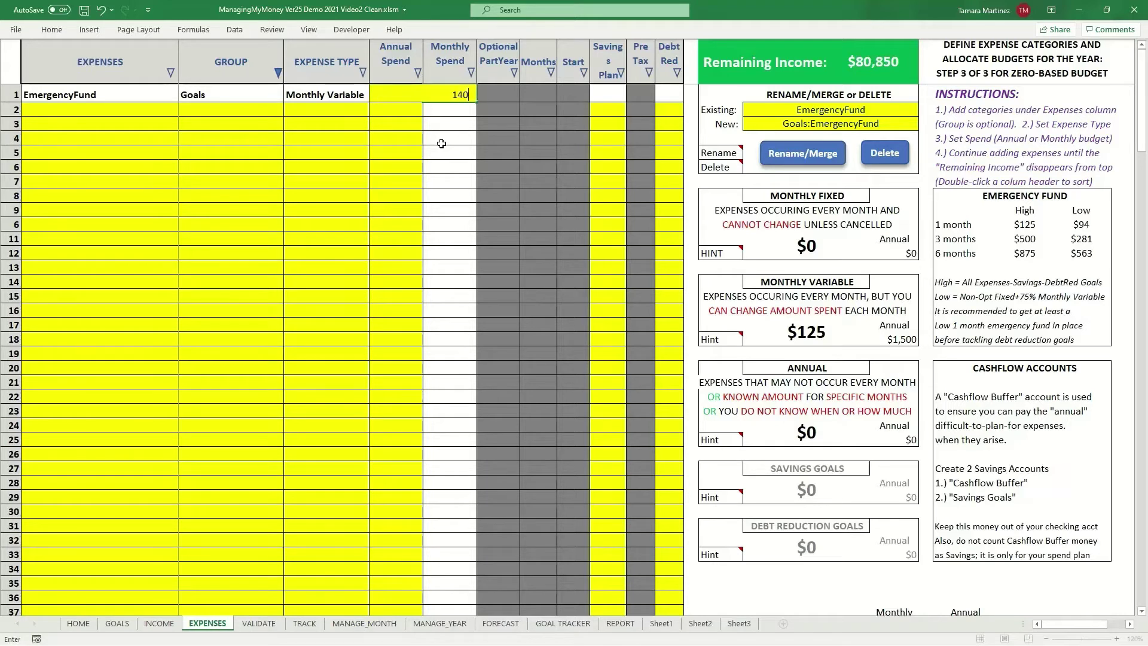
key("Return")
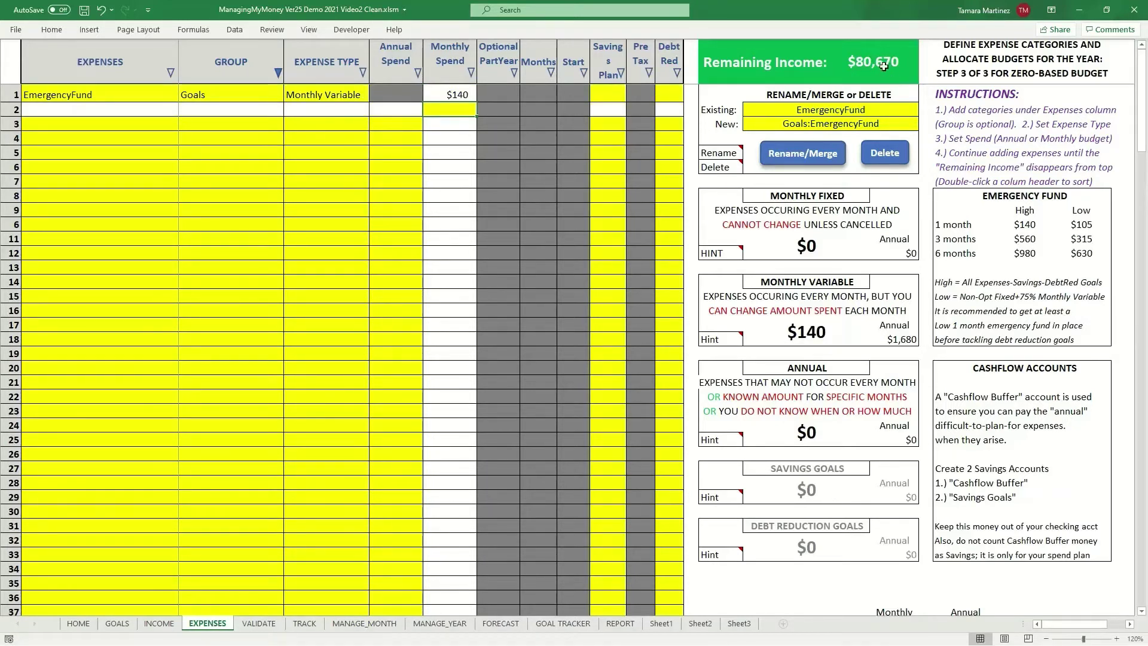
left_click(444, 95)
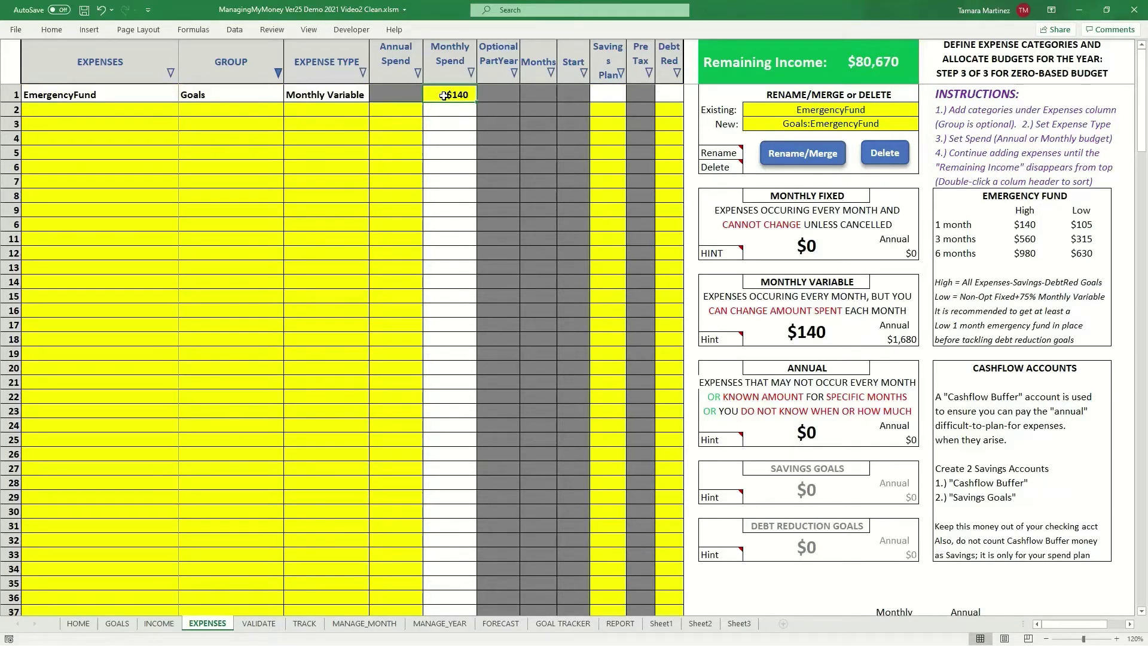
key("Delete")
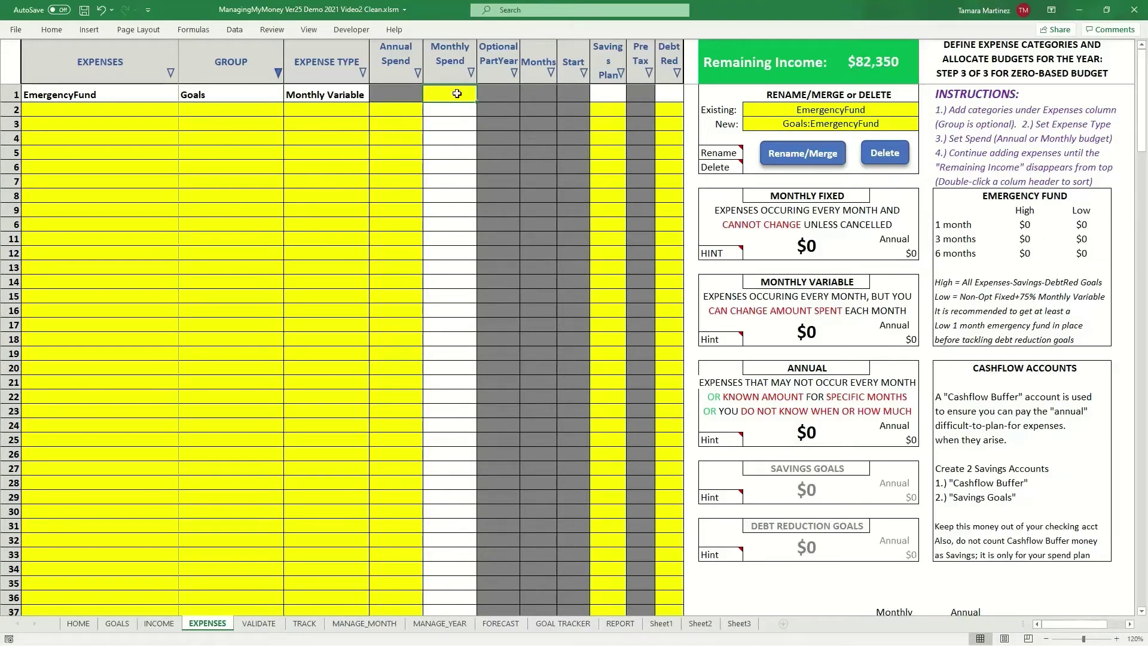
type("140")
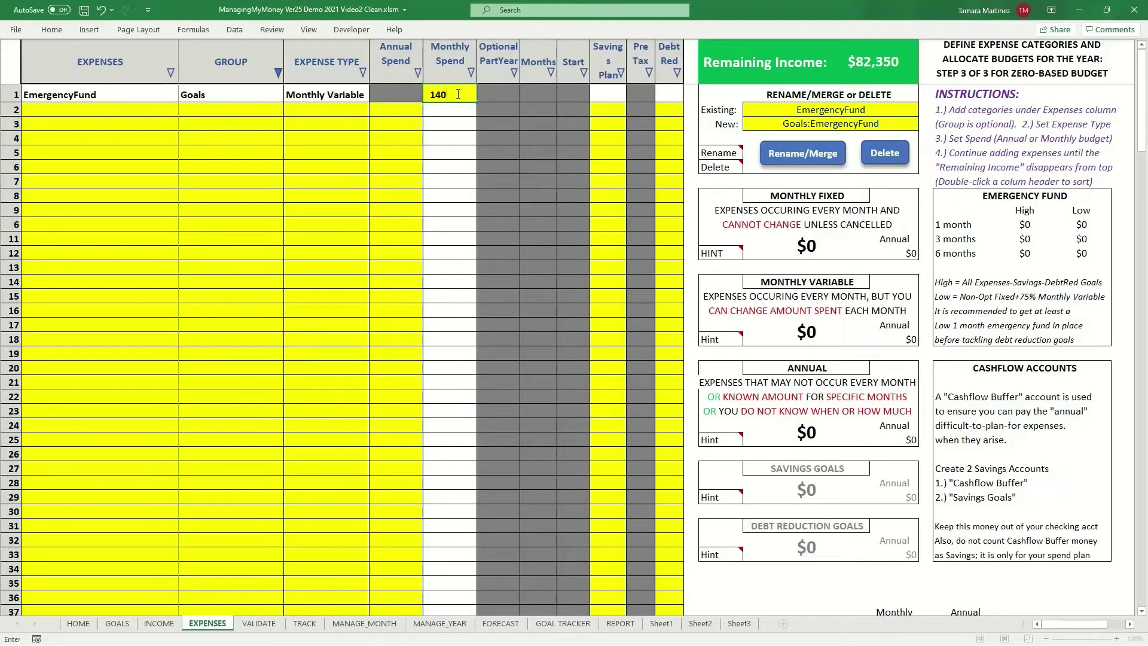
key("Return")
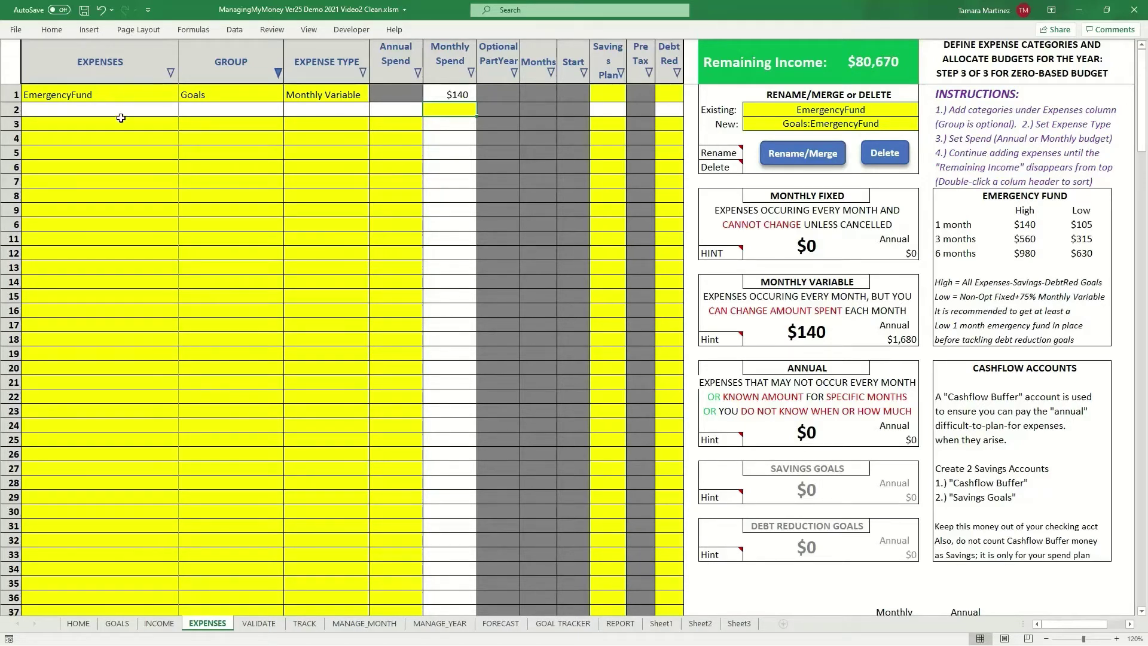
Add Extra Loan Payment as the second expense and assign it to the Goals group
left_click(110, 112)
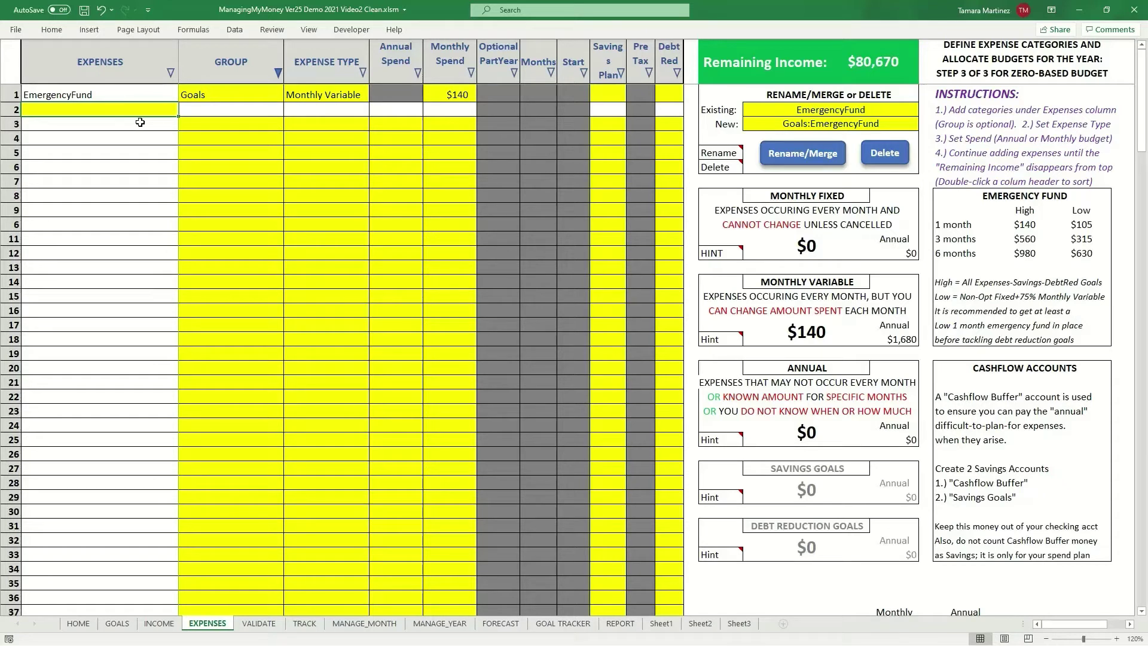
type("Extra Loa")
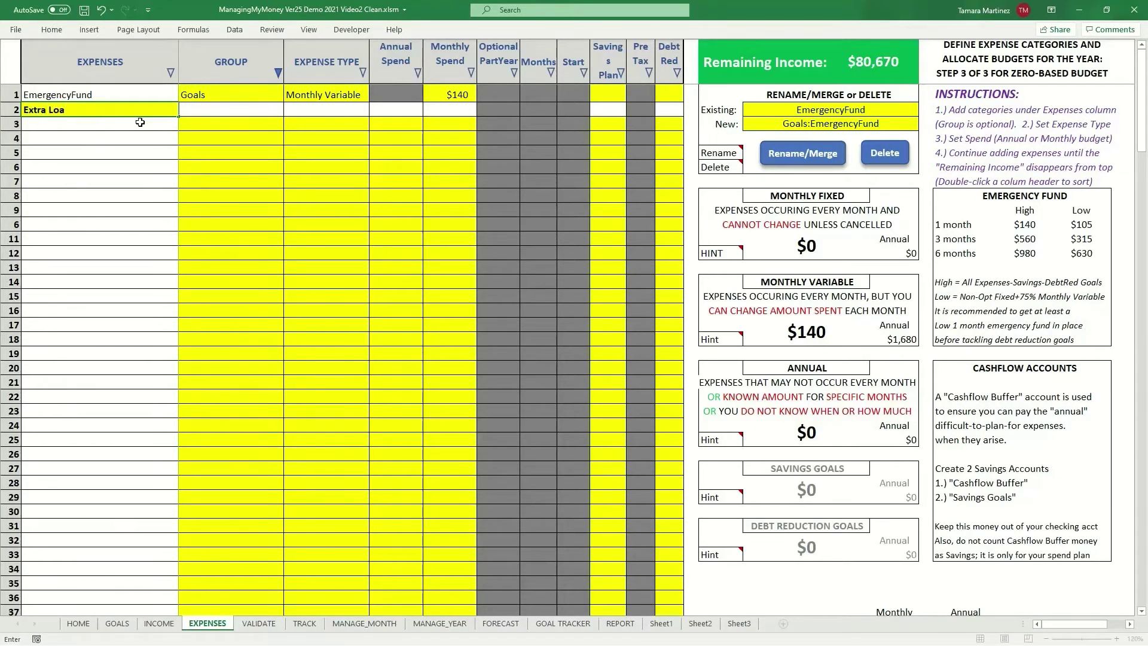
type("n Payment")
key("Tab")
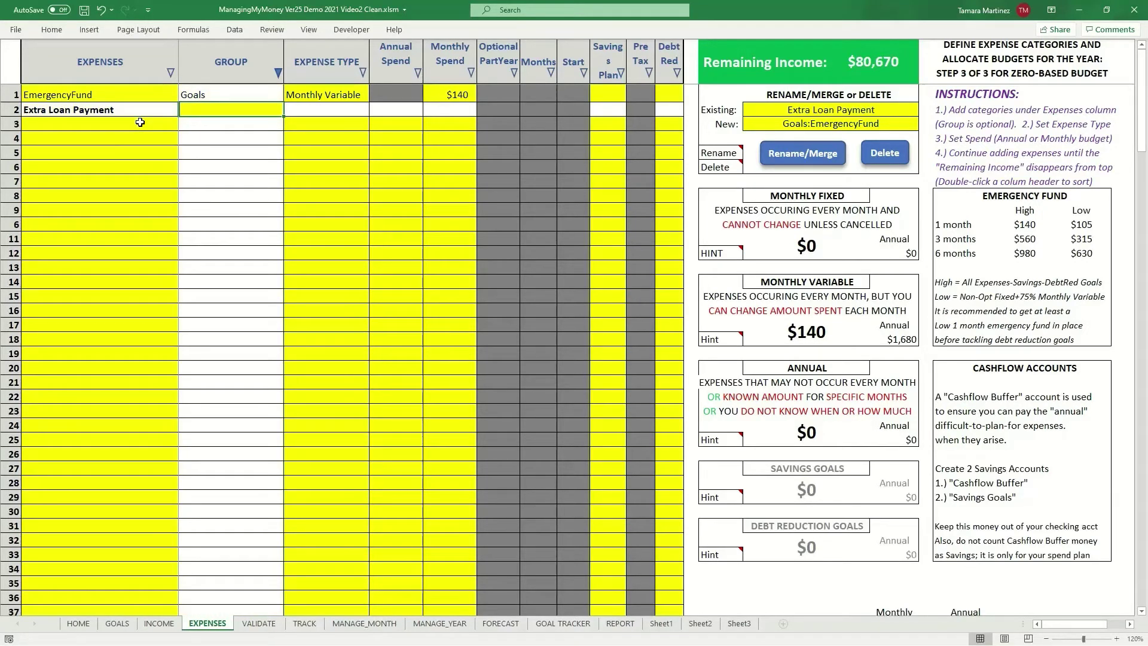
type("Goals")
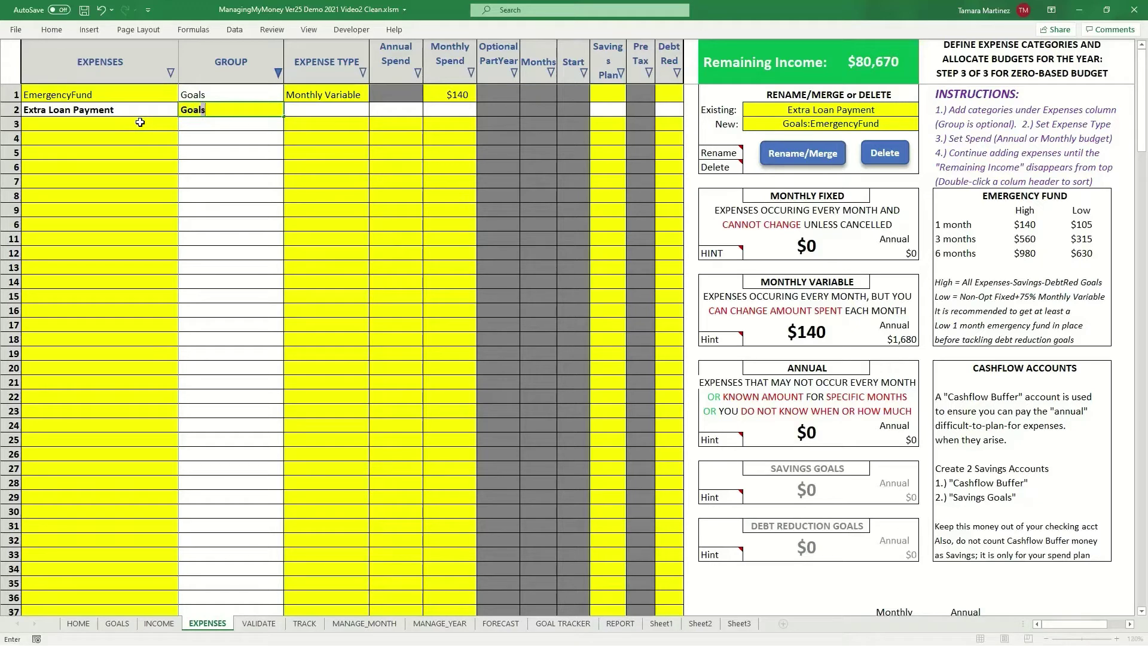
key("Tab")
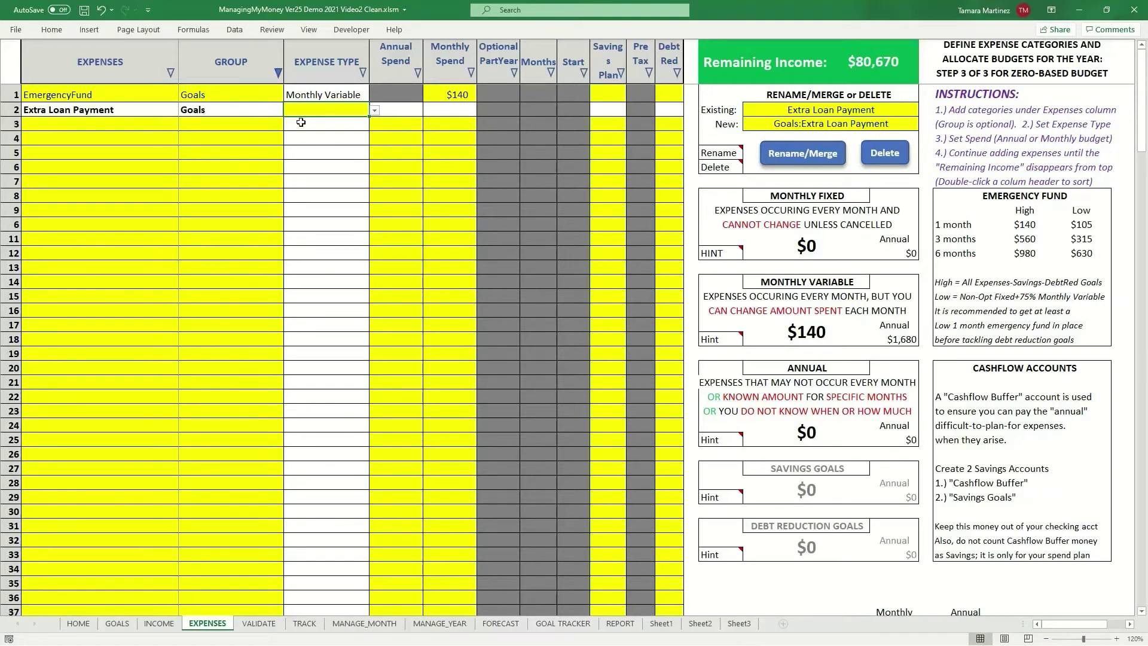
Set Extra Loan Payment to the Monthly Variable expense type with a monthly spend of $100
left_click(374, 112)
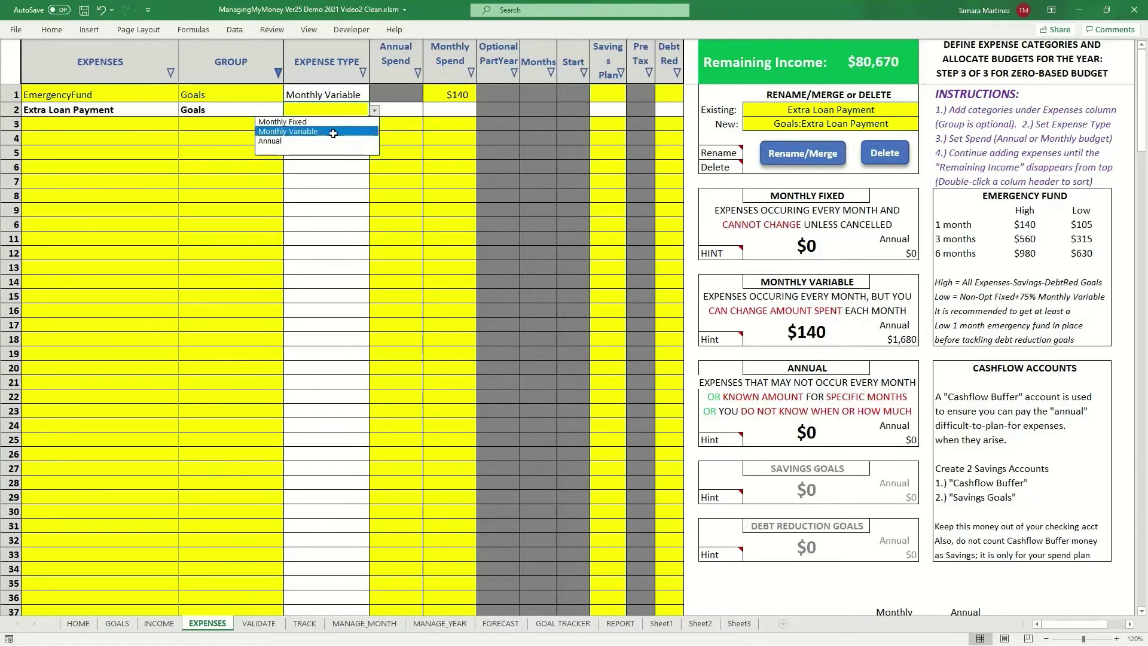
left_click(333, 132)
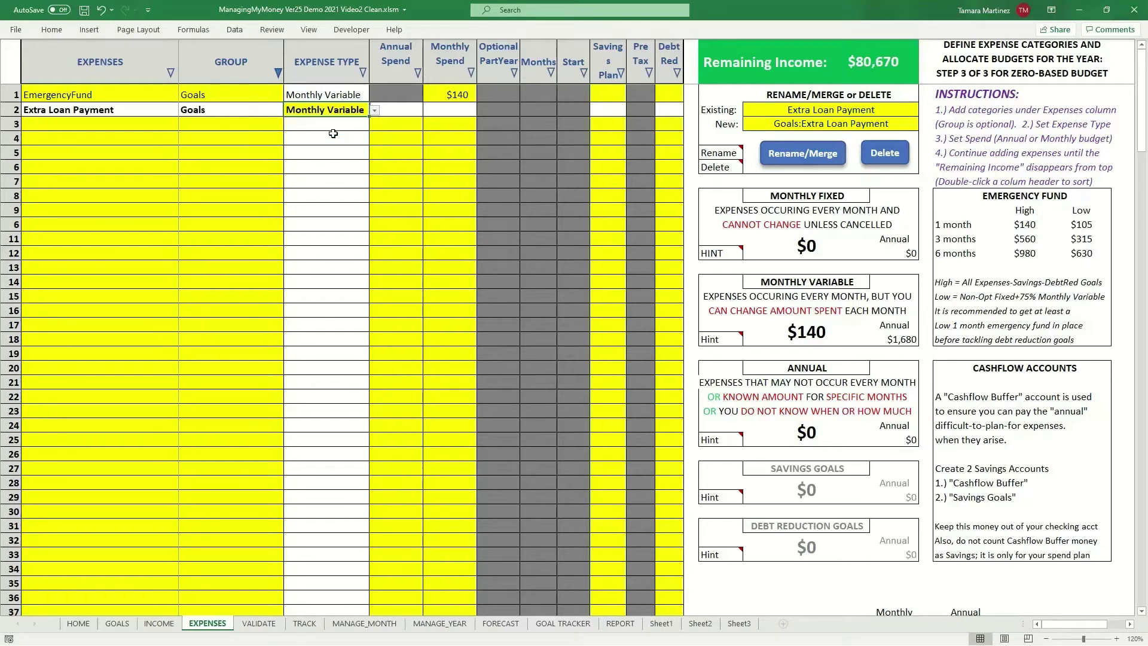
left_click(446, 109)
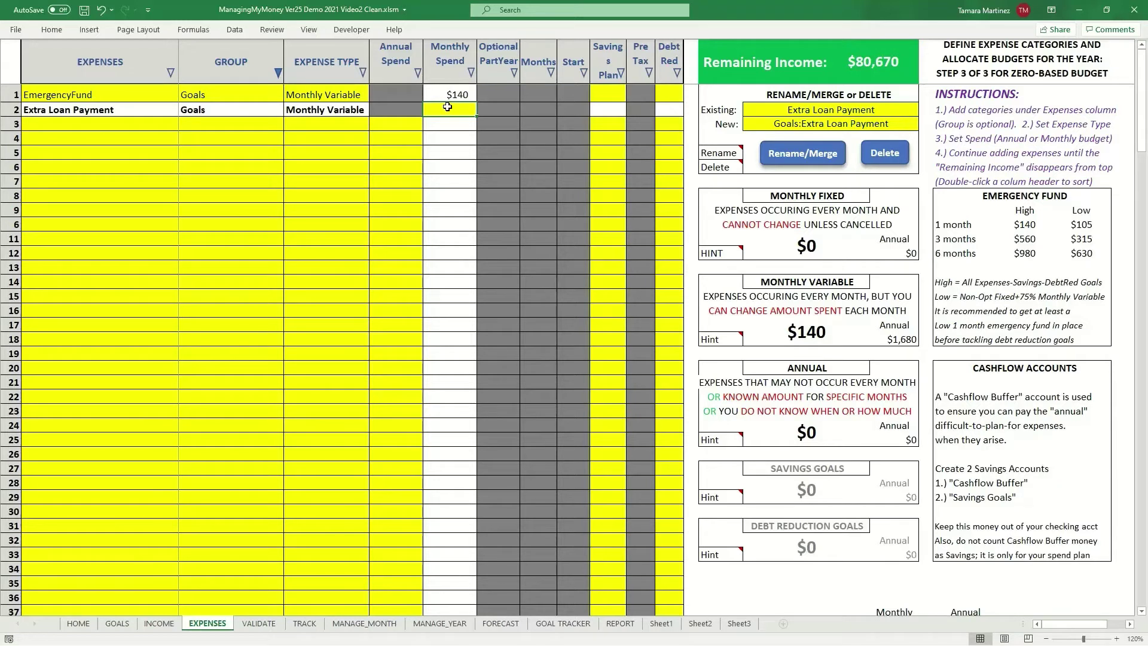
type("100")
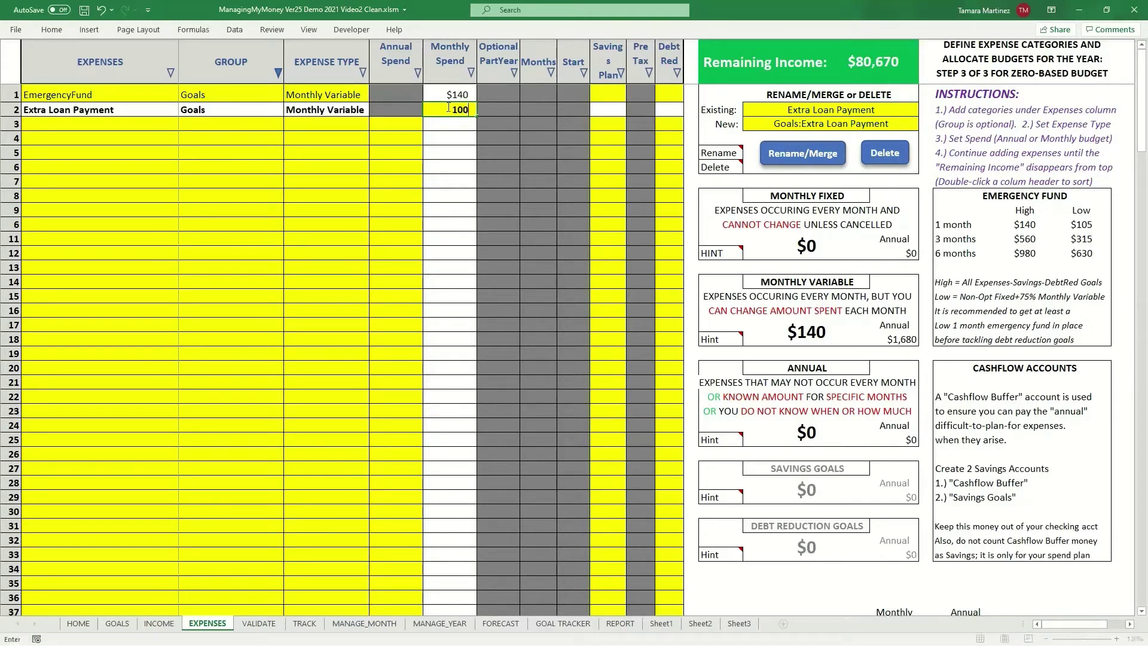
key("Return")
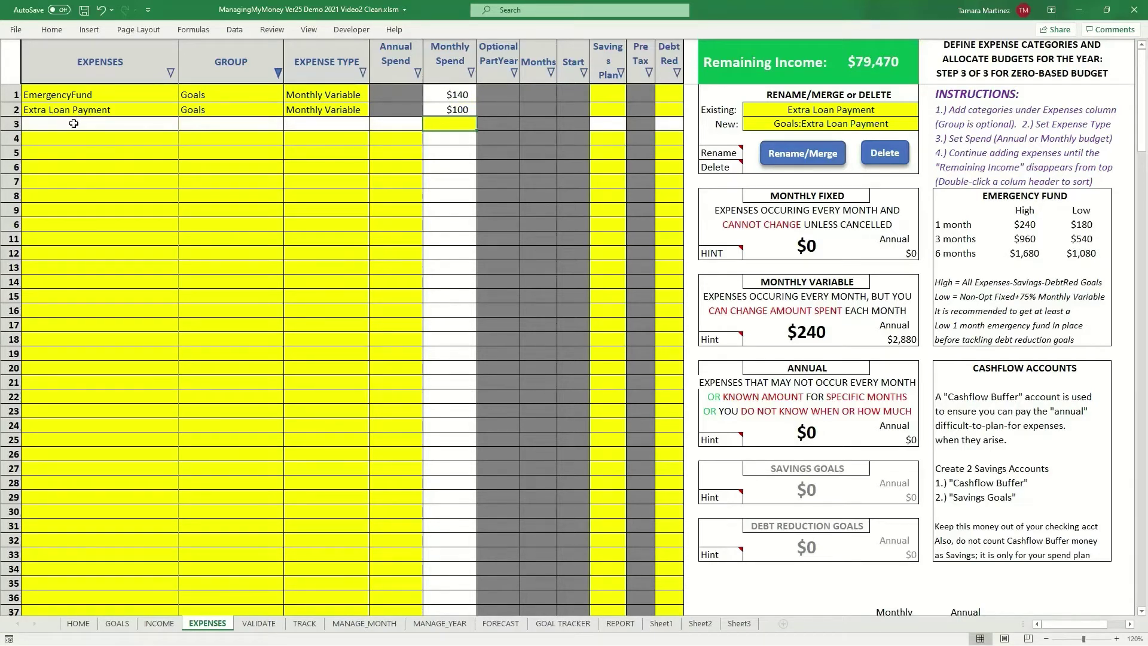
Add 401K Match as the third expense in the Goals group with the Monthly Fixed expense type
left_click(74, 123)
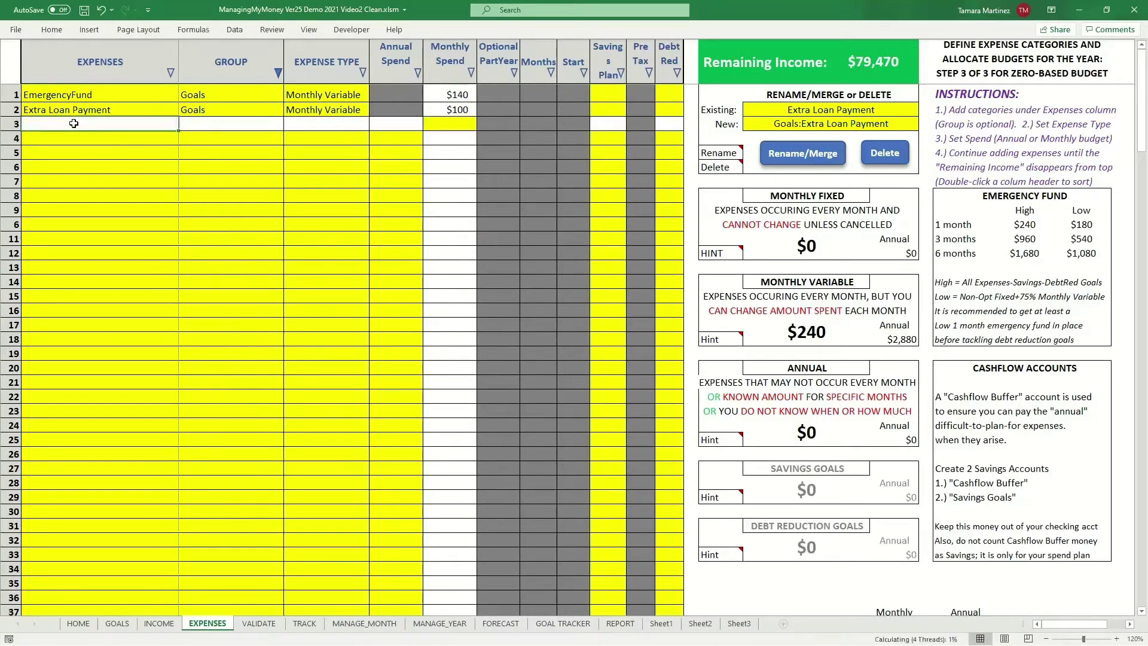
type("40")
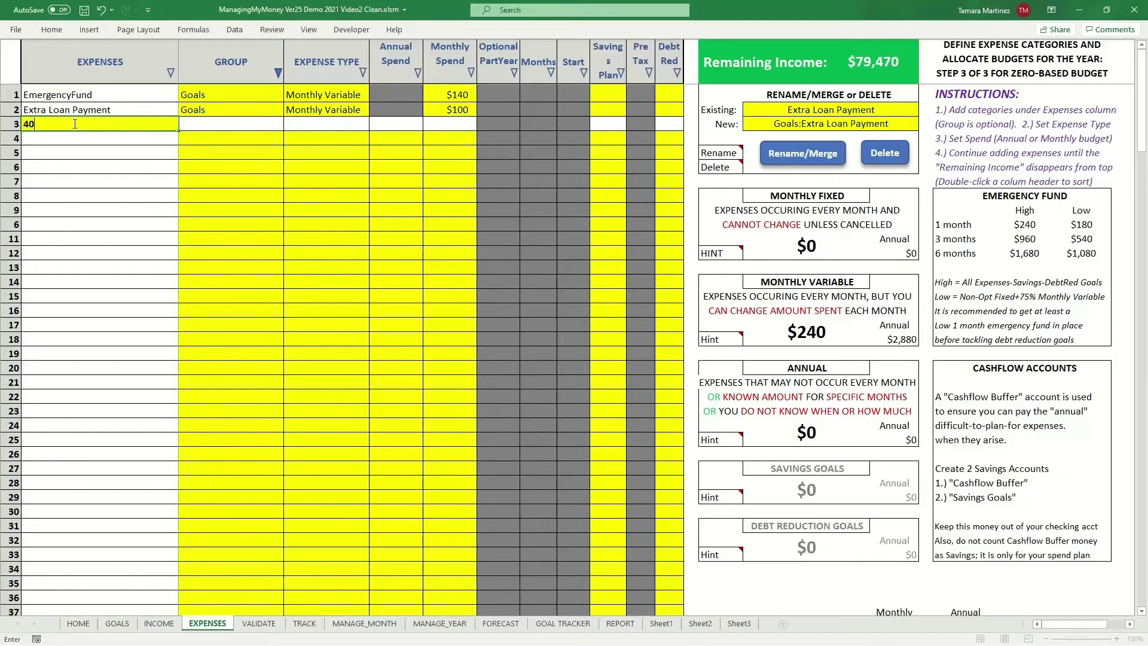
type("1K Match")
key("Tab")
type("G")
key("Tab")
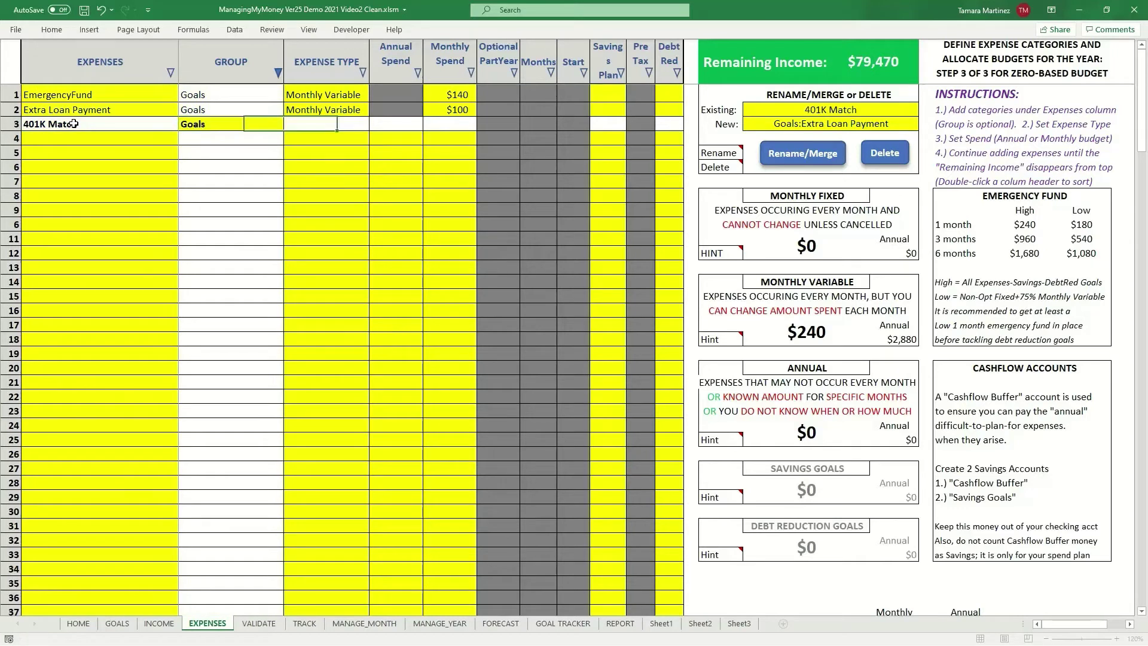
left_click(202, 125)
type("G")
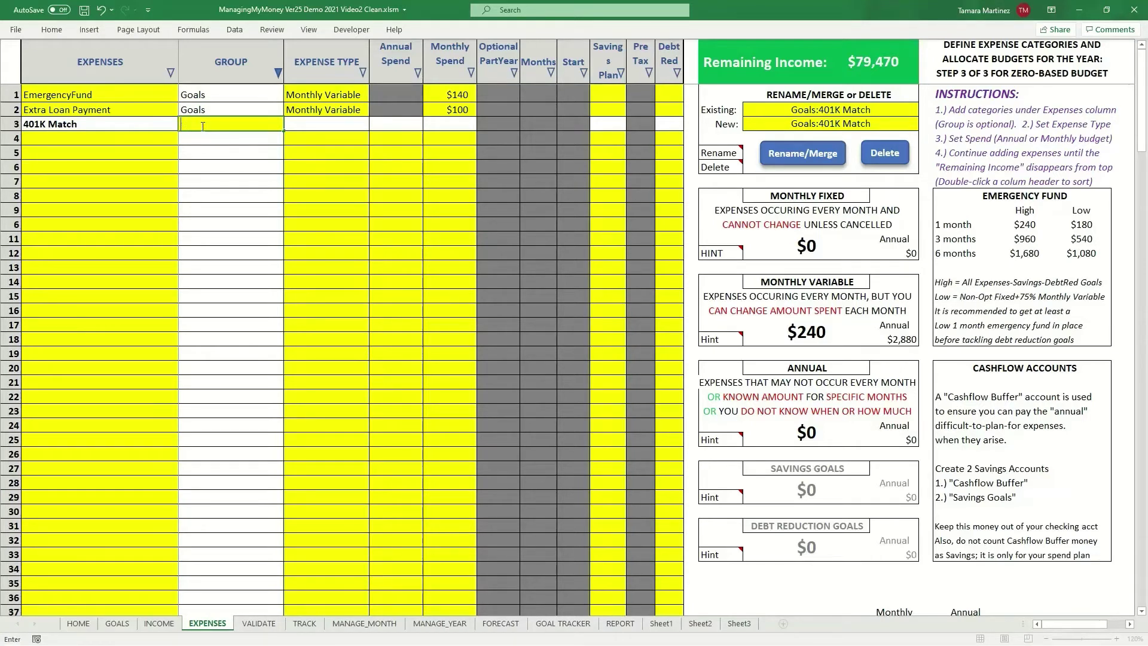
key("Tab")
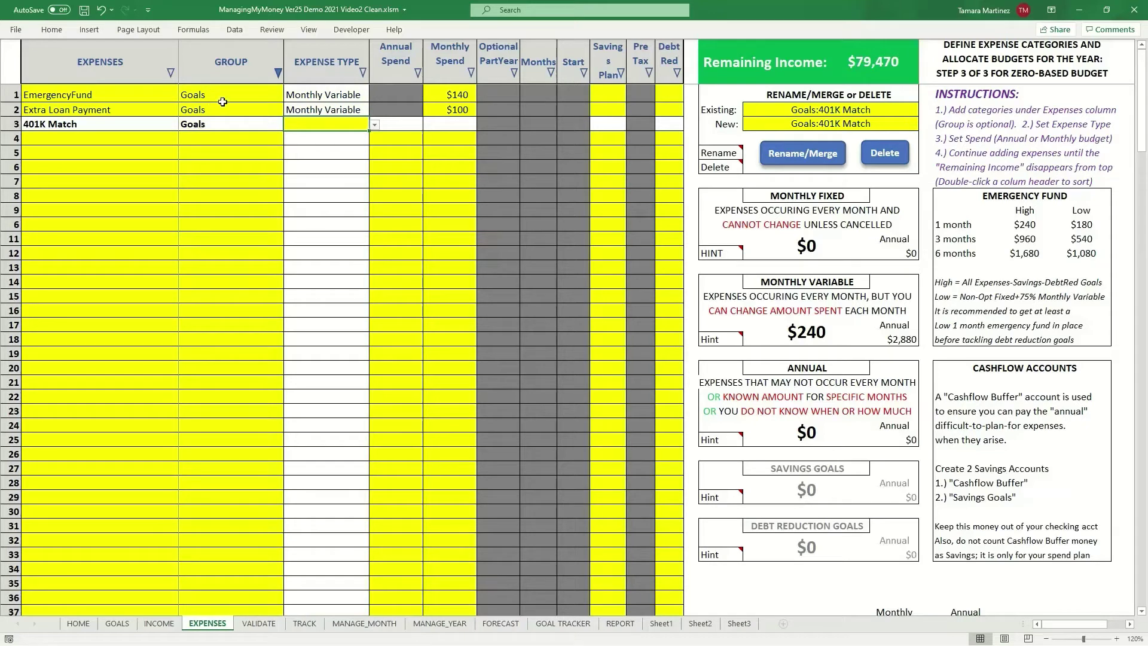
left_click(374, 124)
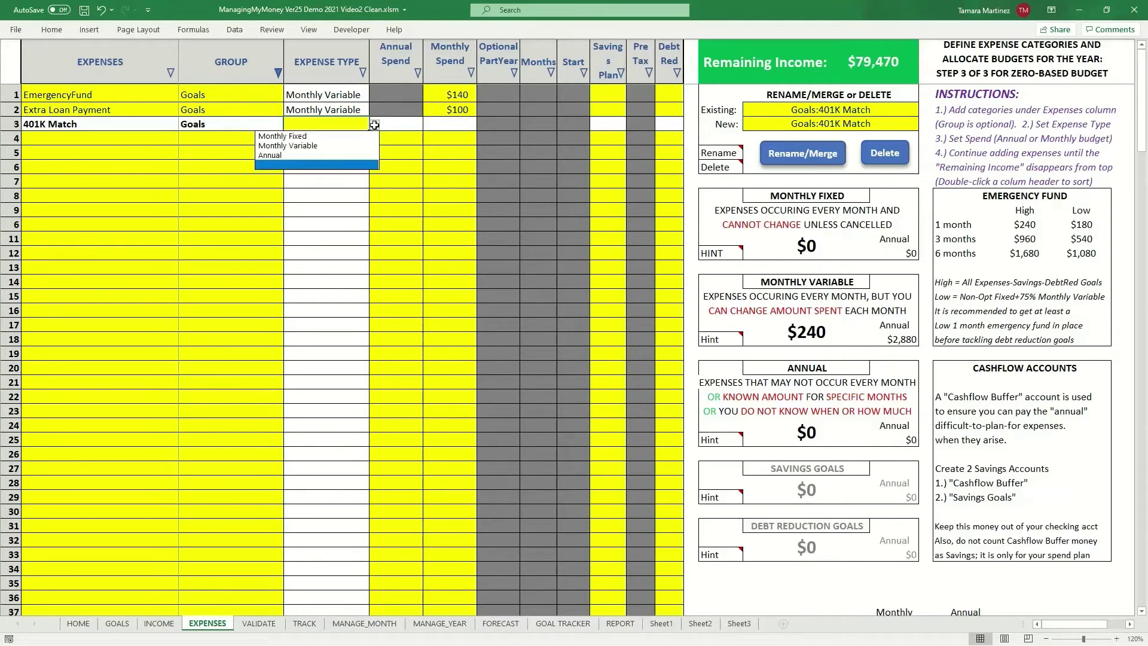
left_click(330, 137)
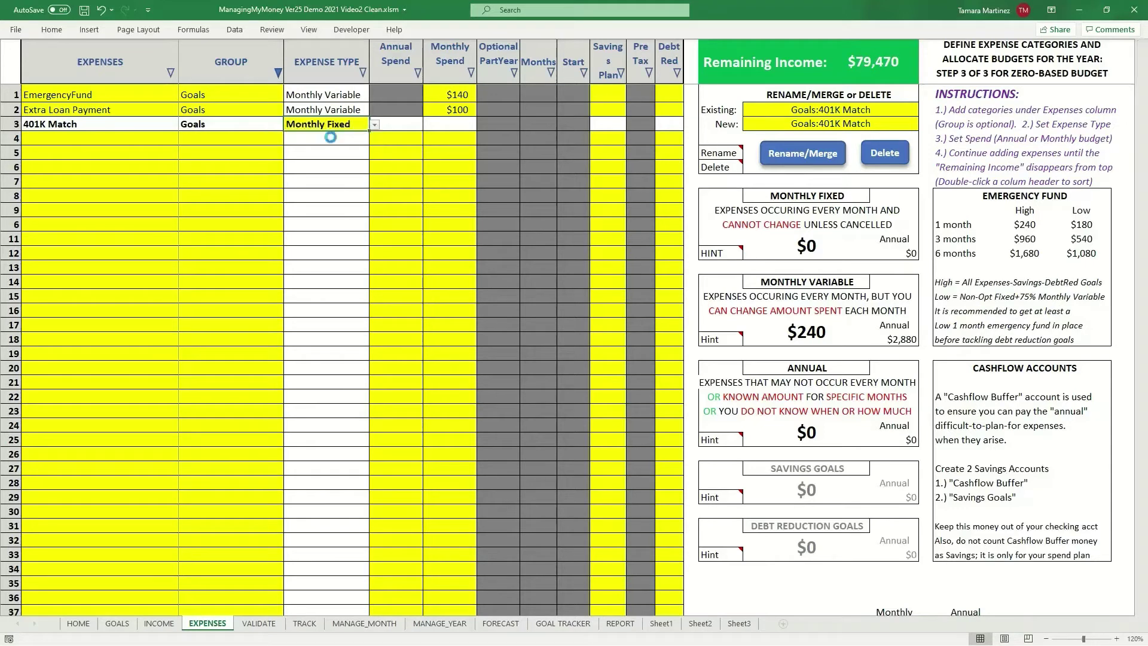
Check the income forecast sheet, return to the expenses and set the 401K Match monthly spend to $600
left_click(441, 124)
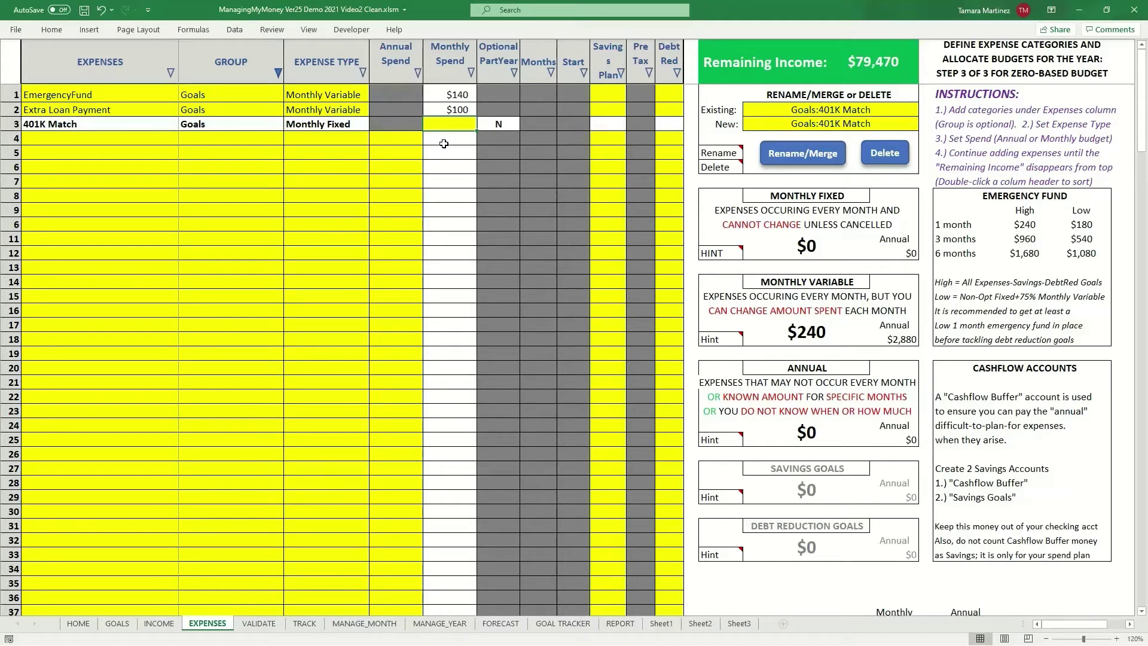
left_click(173, 622)
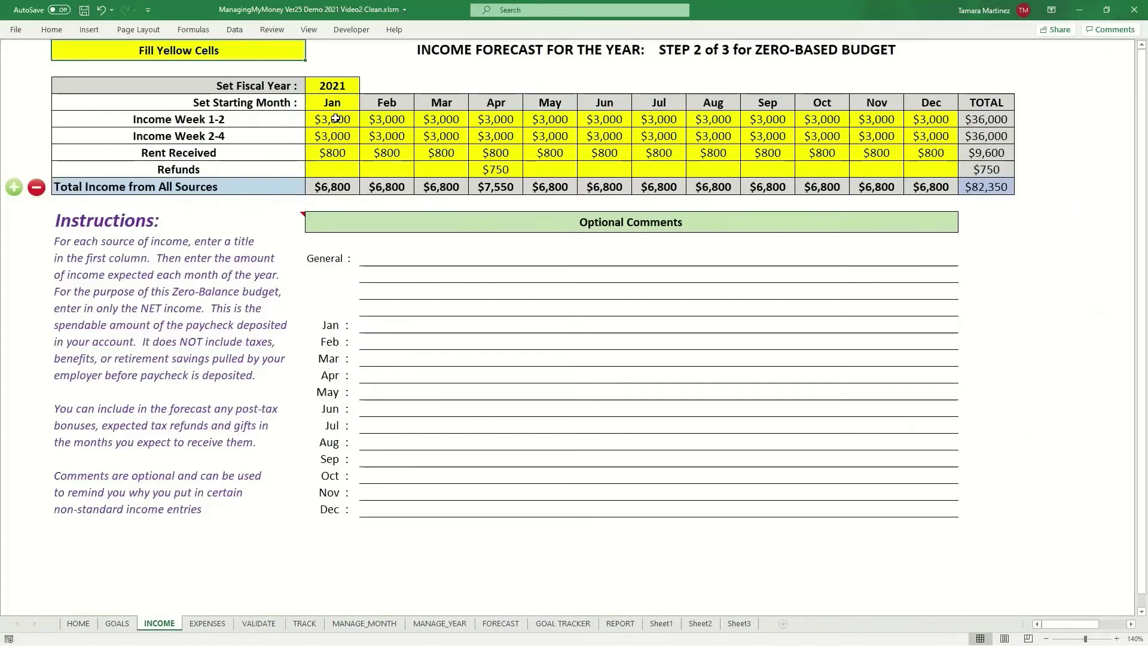
left_click(207, 623)
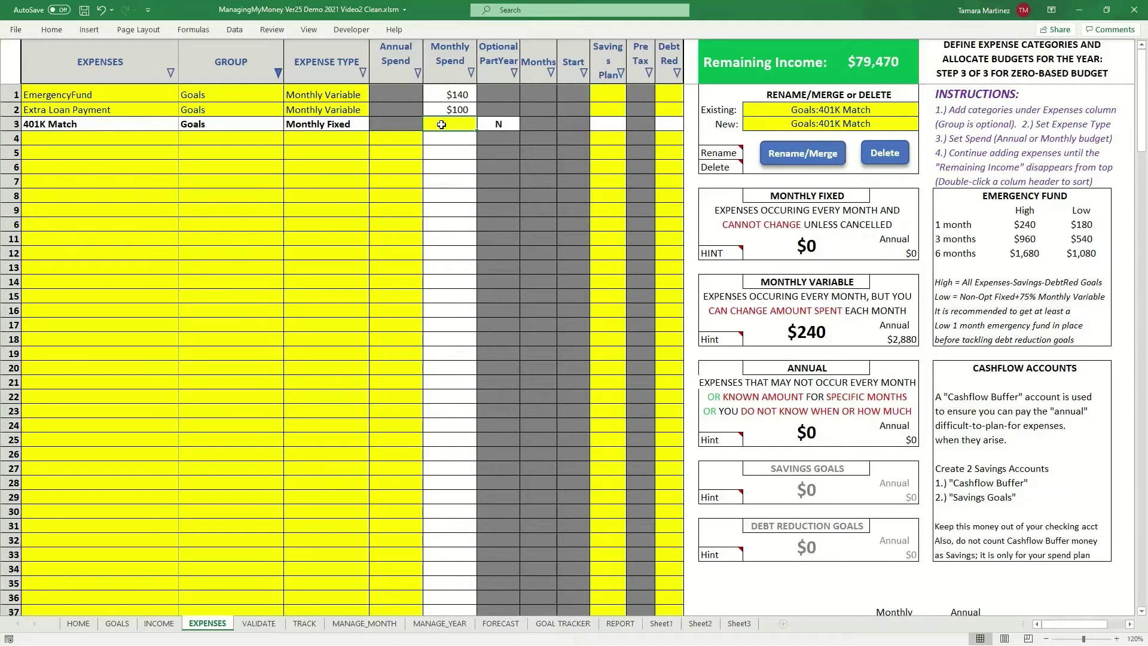
type("300")
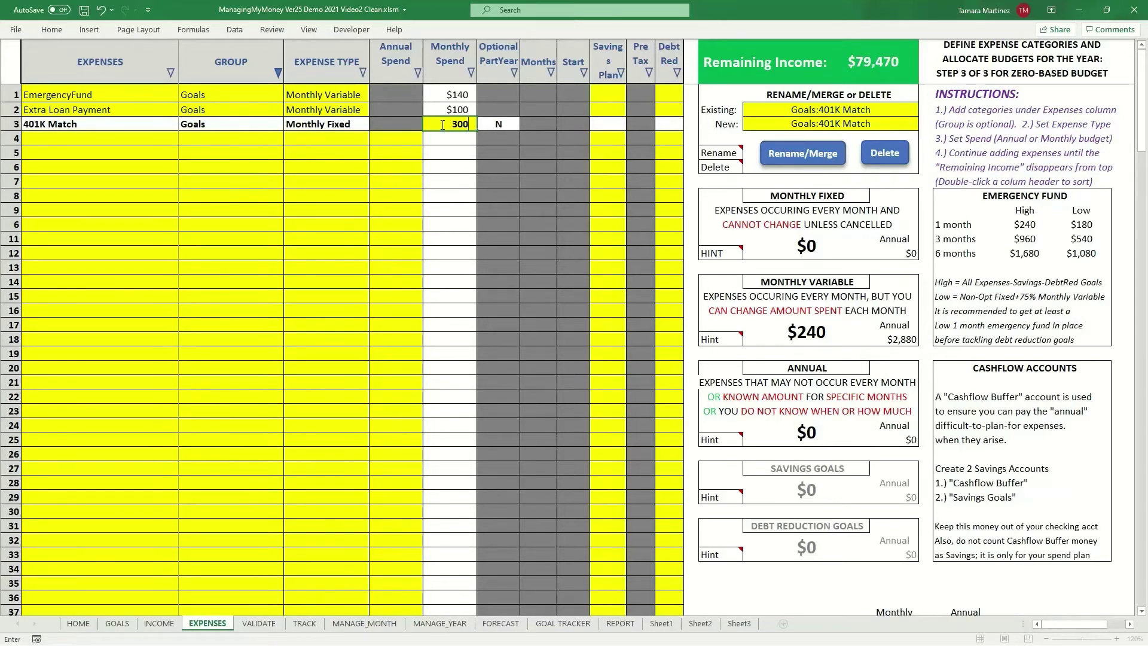
key("BackSpace")
key("BackSpace")
type("600")
key("BackSpace")
key("BackSpace")
key("BackSpace")
key("BackSpace")
type("600")
key("Tab")
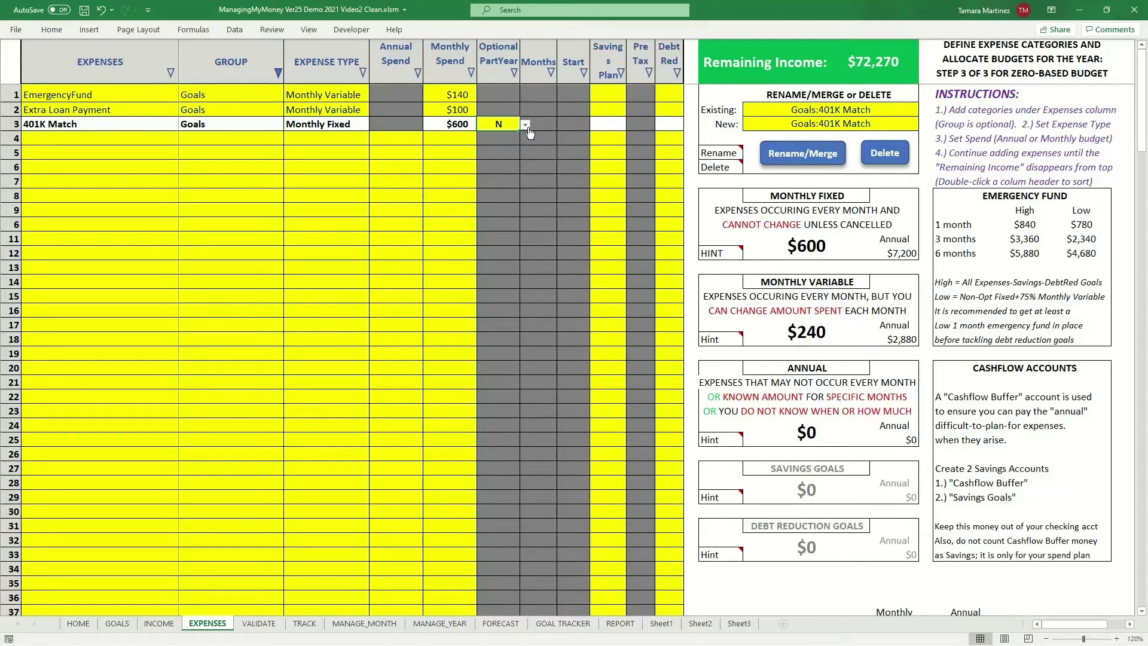
Mark 401K Match as a savings plan with Y and set its Pre Tax option to Yes
left_click(609, 125)
left_click(629, 124)
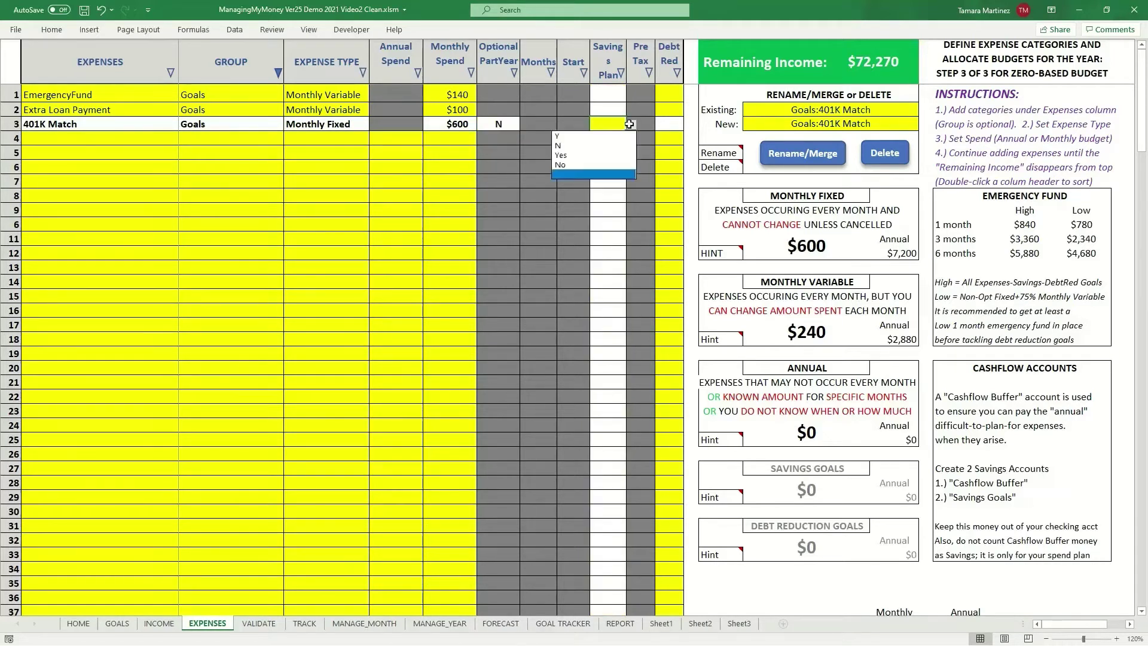
left_click(578, 136)
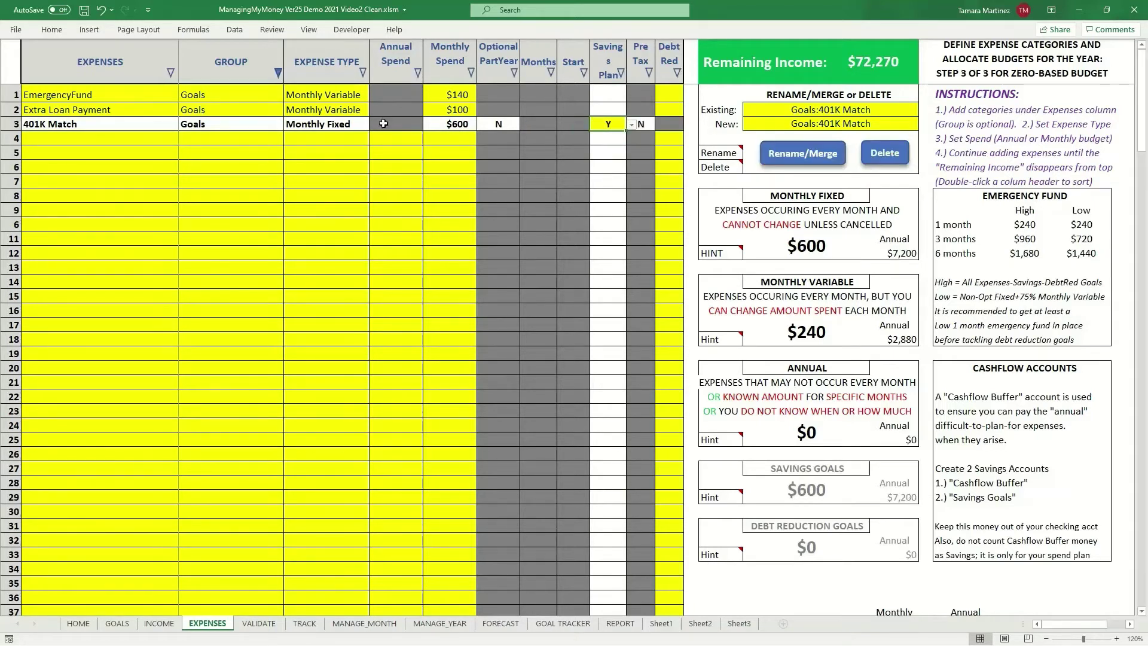
left_click(641, 123)
left_click(659, 125)
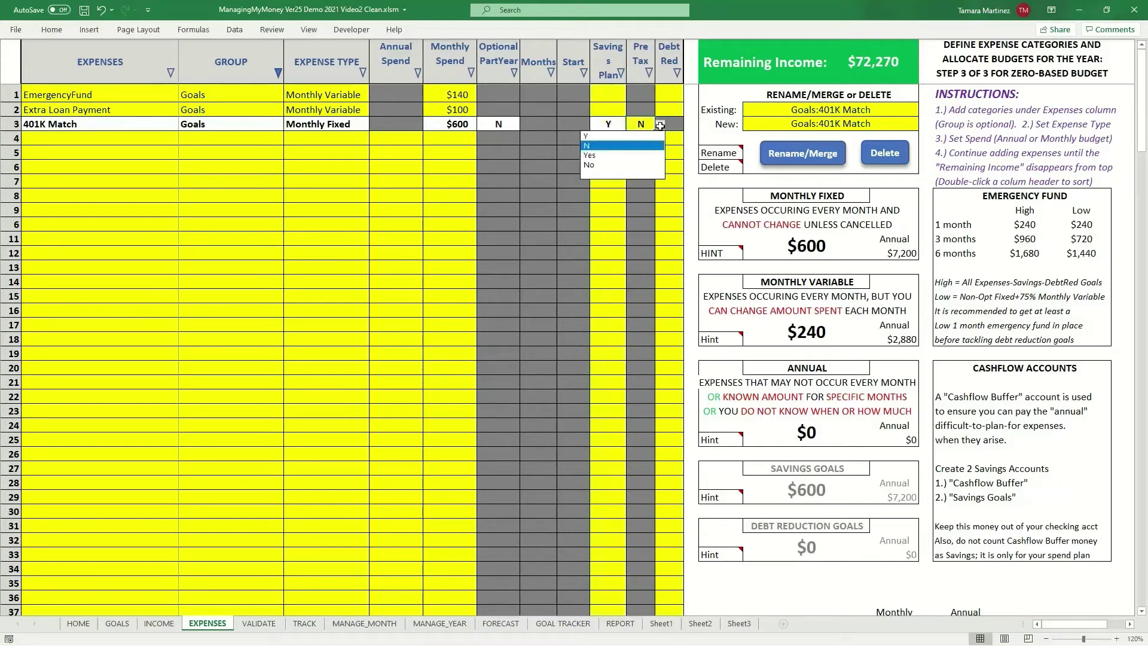
left_click(630, 157)
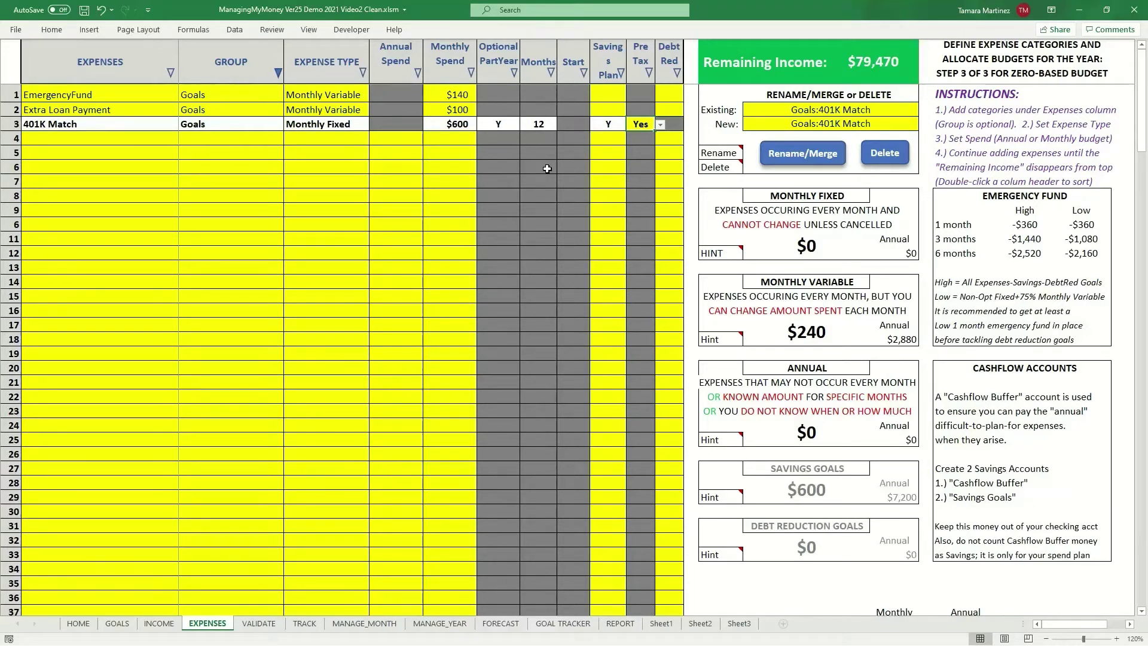
Set the 401K Match monthly spend to $0 as a test and restore it to $600
left_click(445, 153)
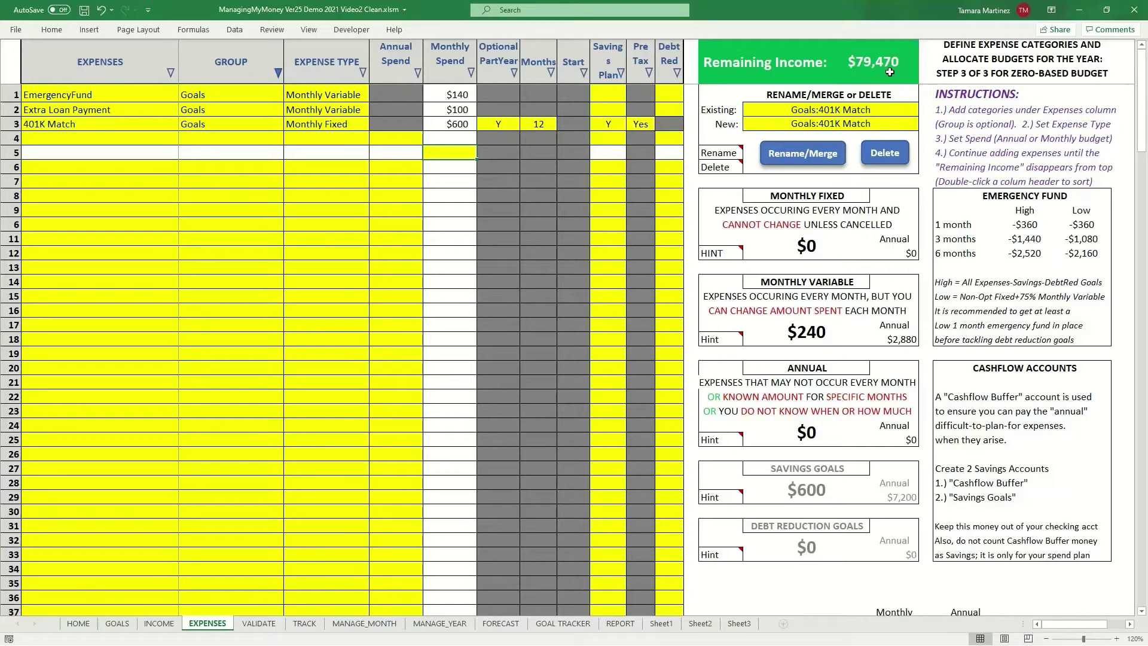
left_click(458, 124)
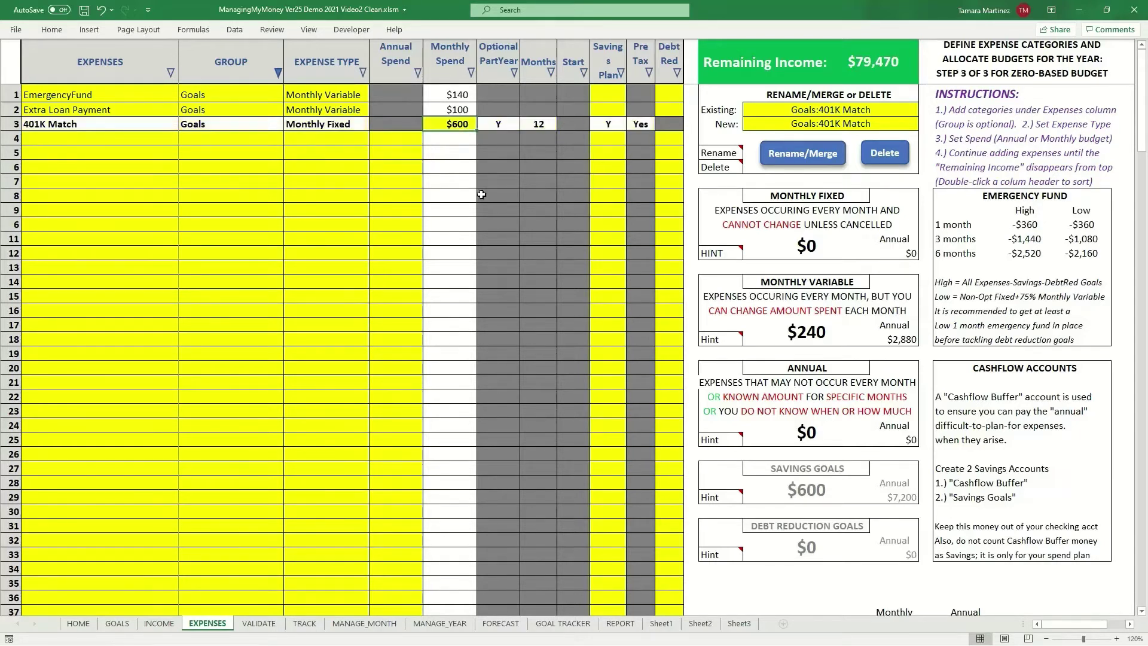
type("0")
key("Return")
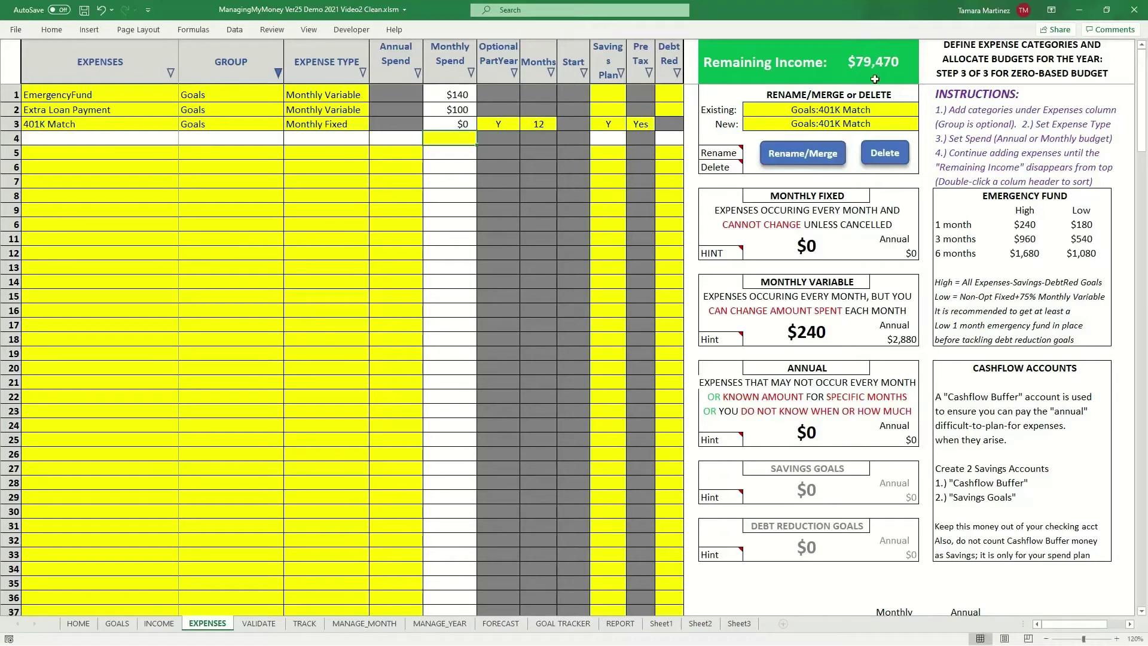
left_click(439, 124)
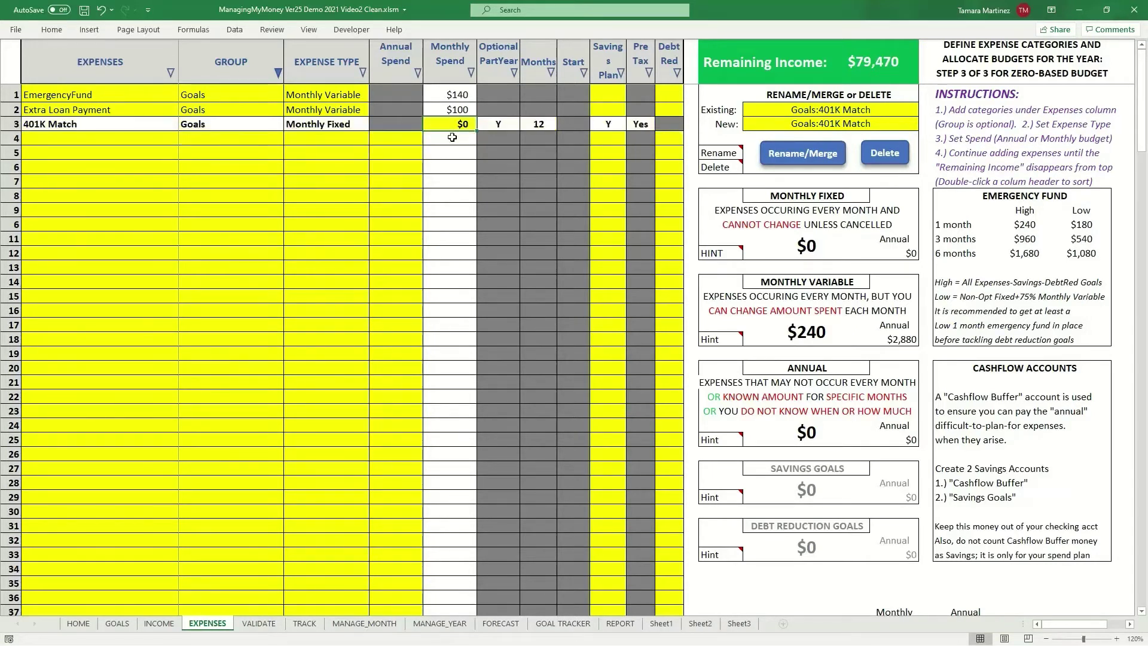
type("600")
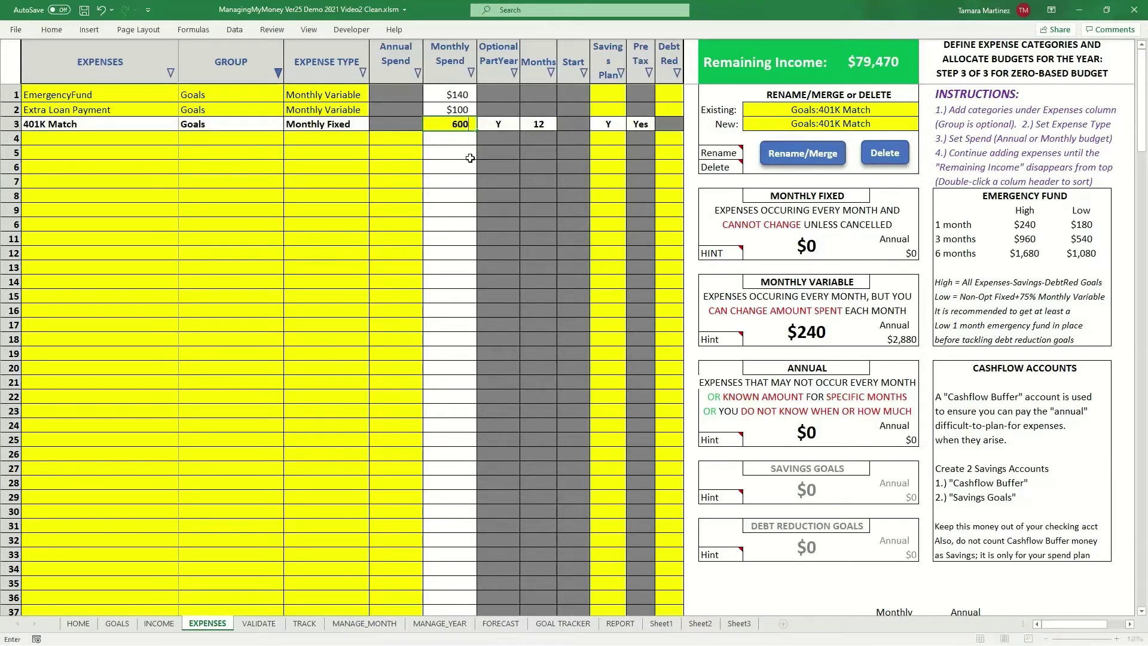
key("Return")
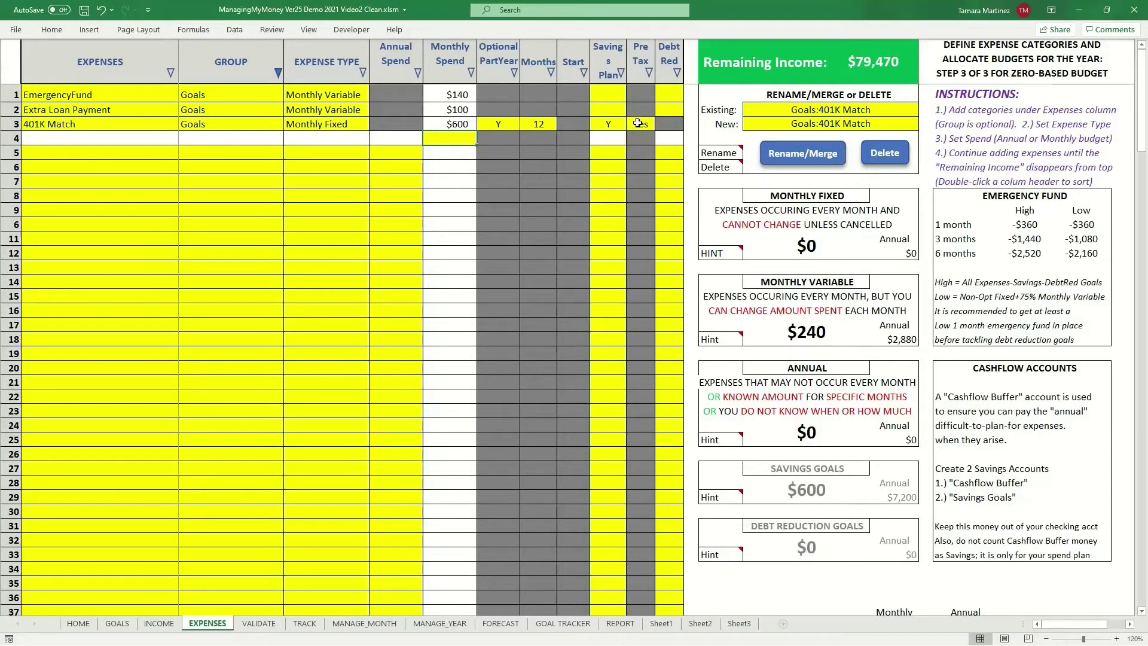
left_click(104, 122)
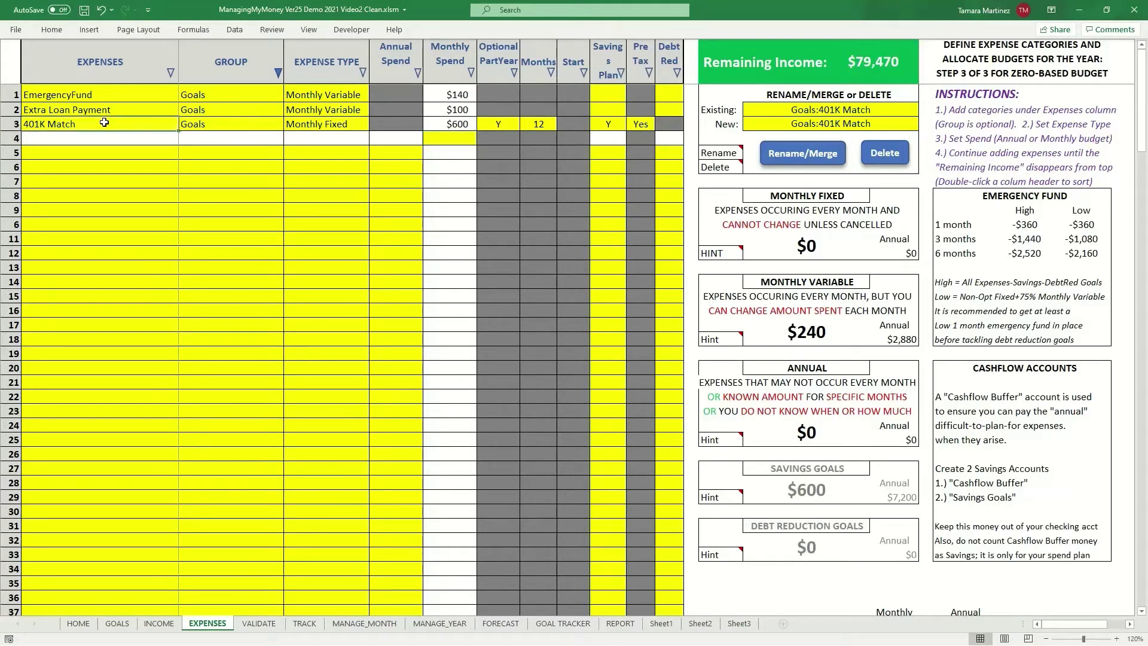
left_click_drag(104, 122, 635, 129)
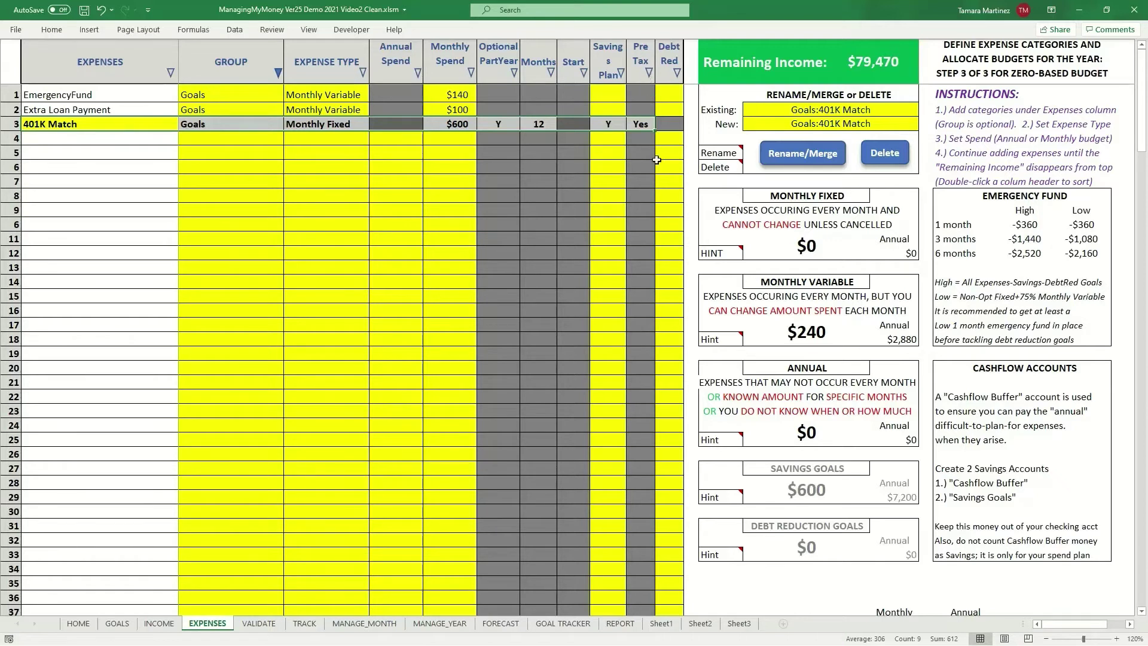
Add Savings Plan as the fourth expense in the Goals group with the Annual expense type and an annual spend of $1,000
left_click(67, 141)
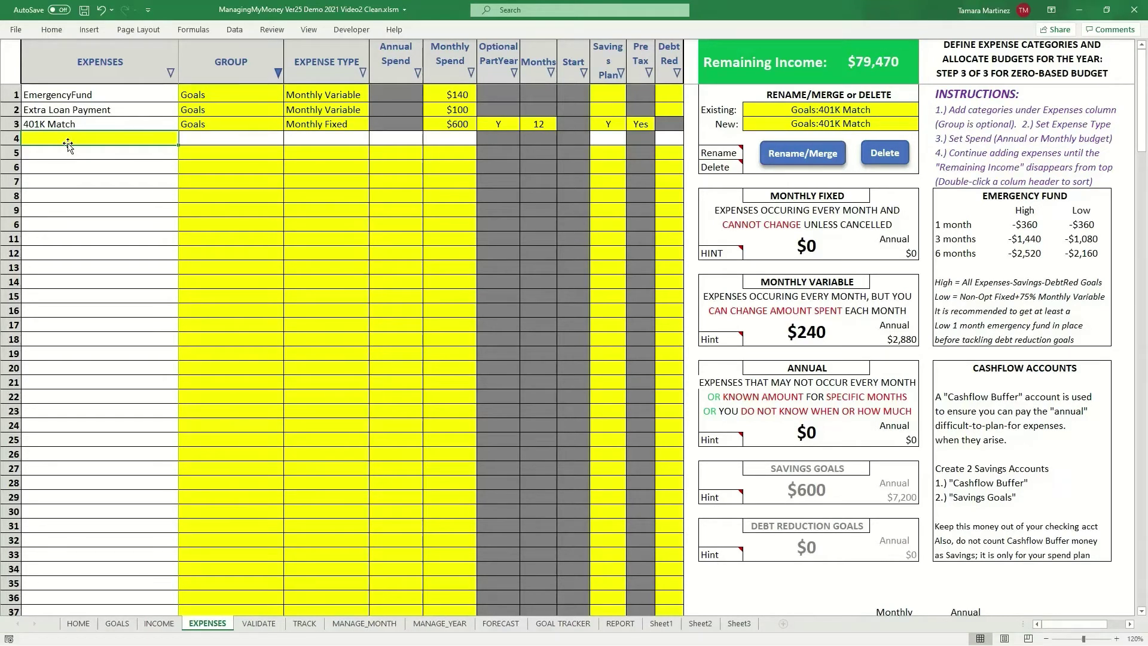
type("Savings P")
type("lan")
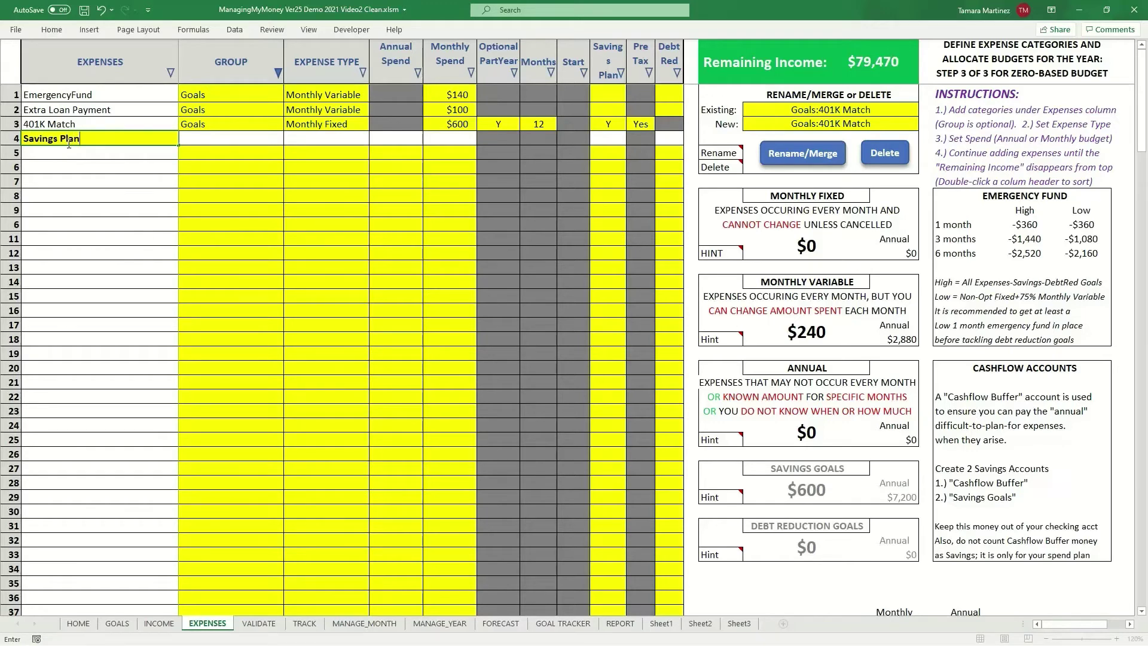
key("Tab")
type("Go")
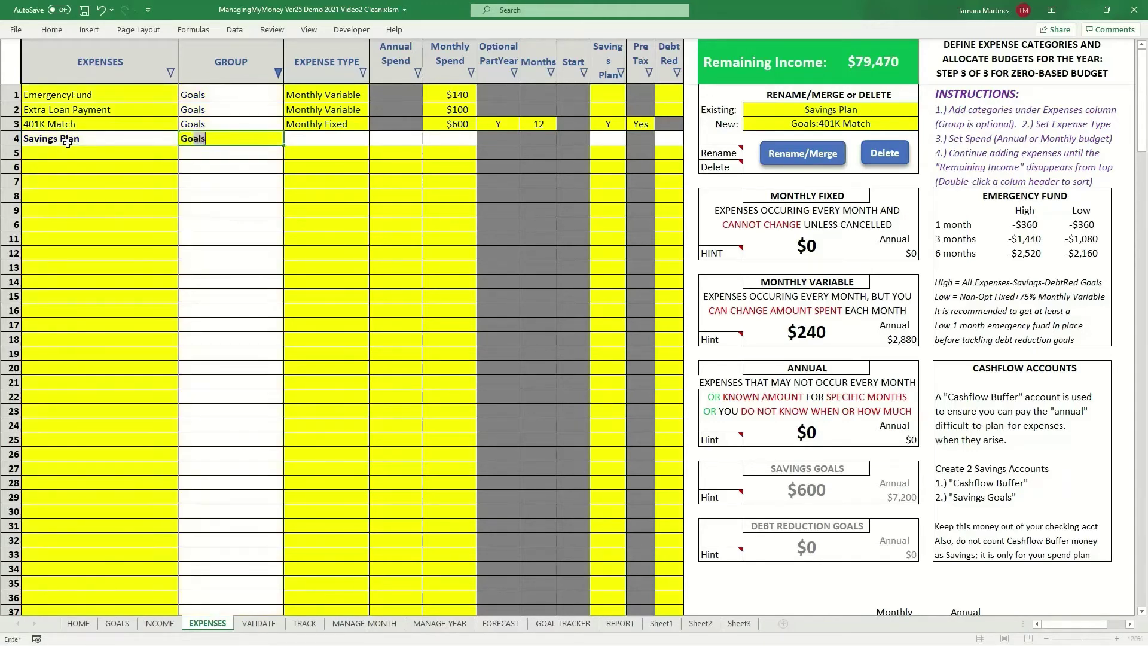
key("Tab")
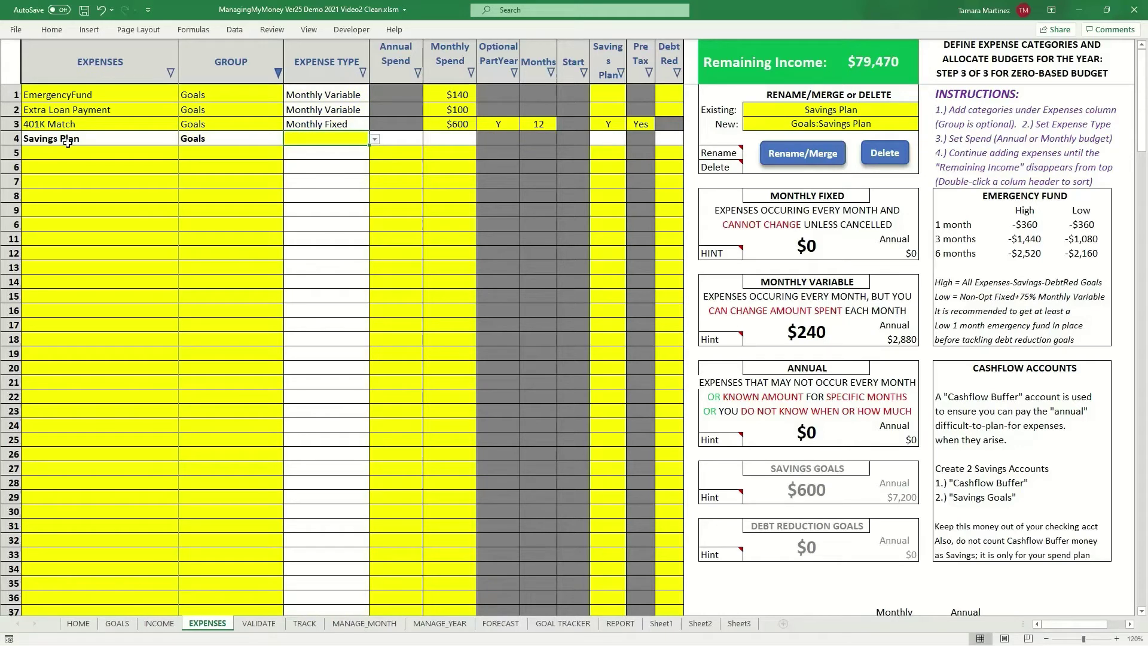
type("Annual")
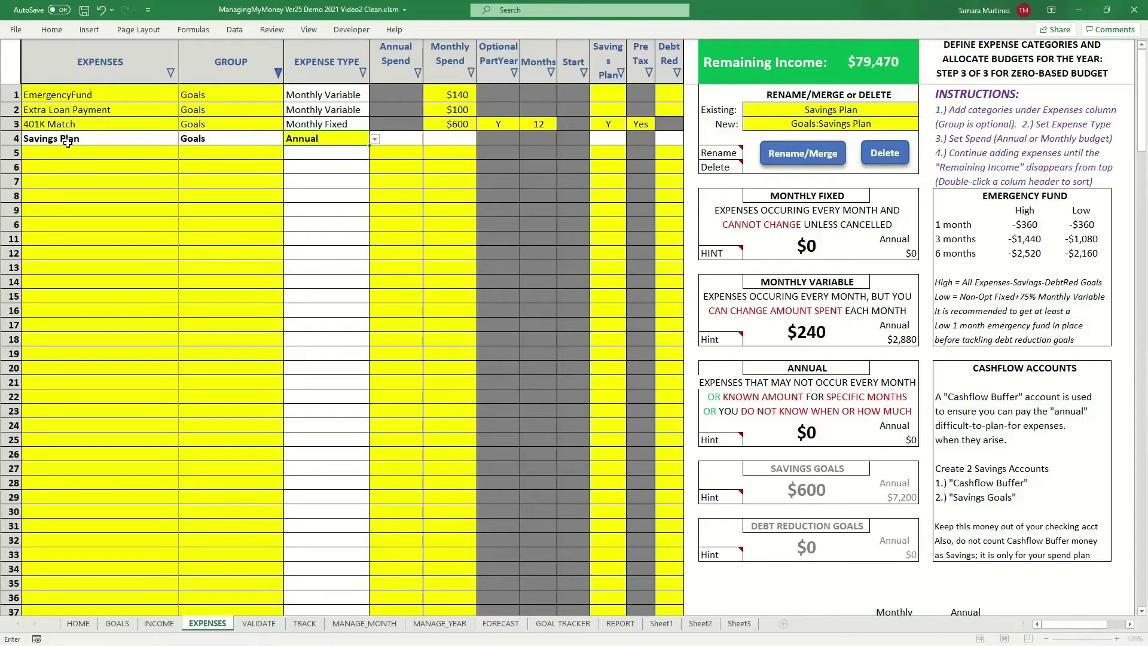
key("Tab")
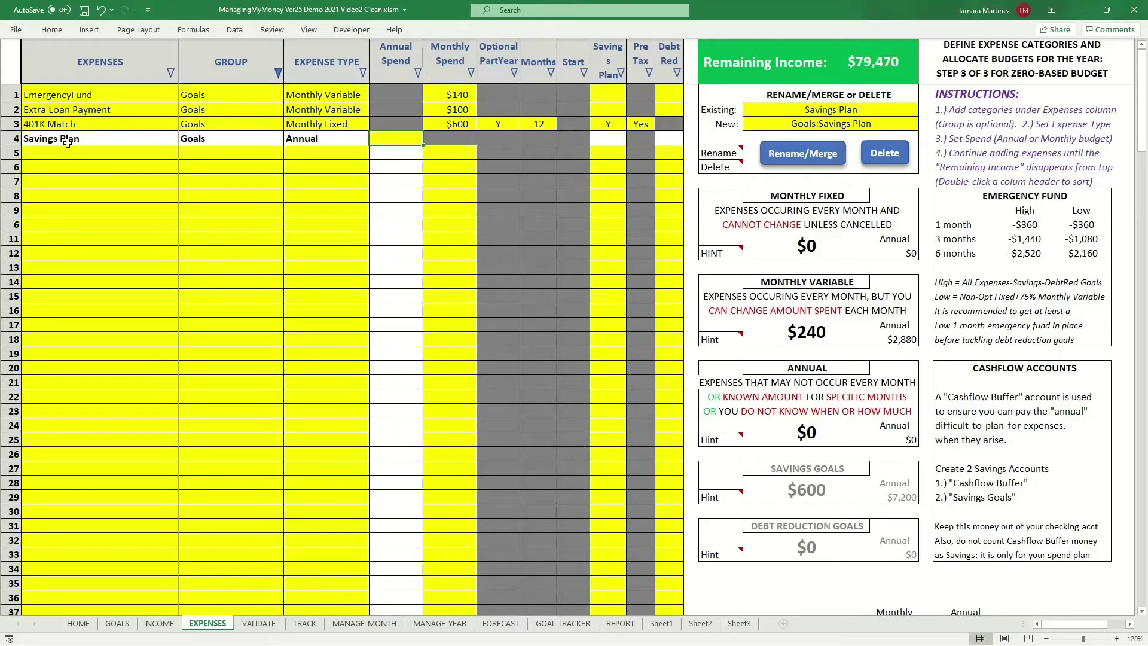
type("1000")
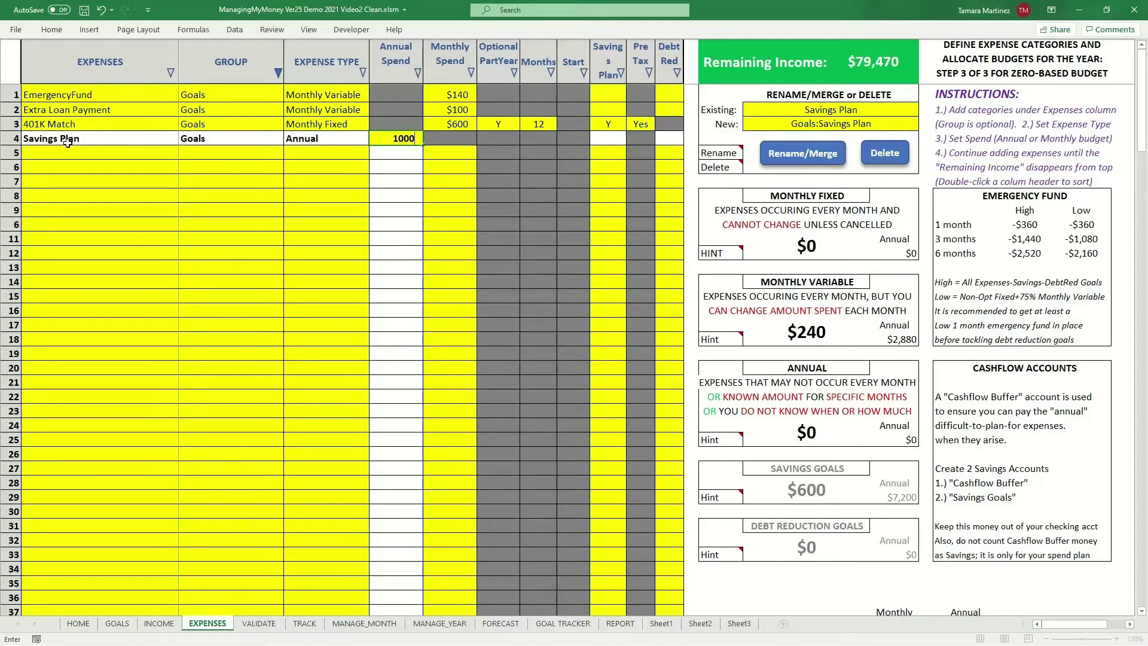
key("Tab")
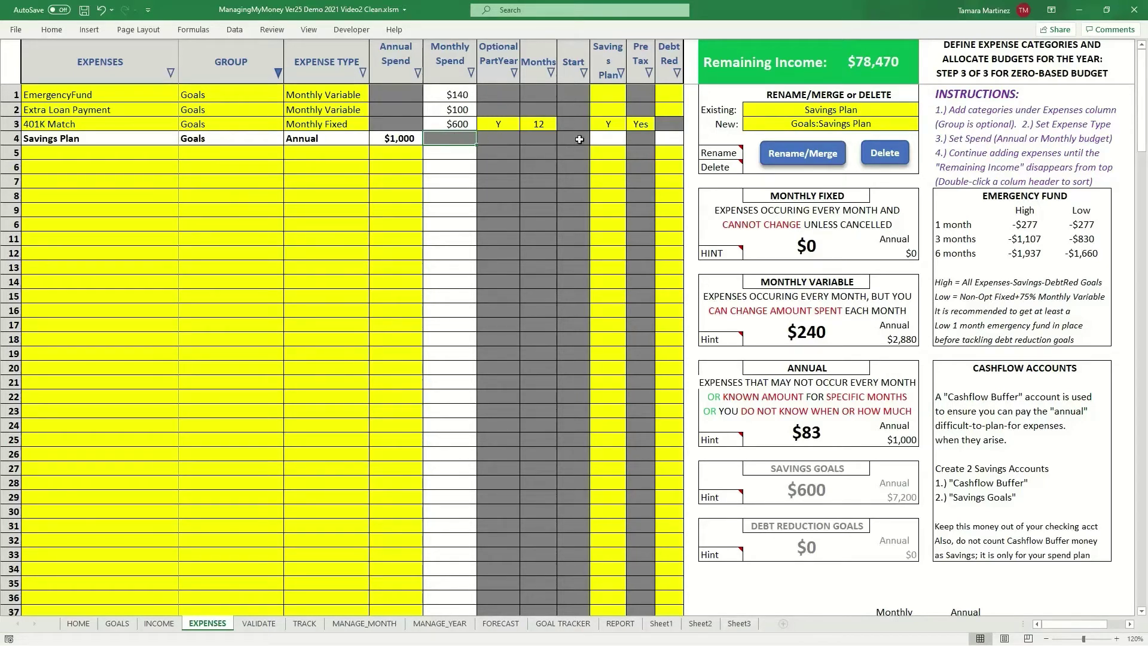
Mark the Savings Plan expense as a savings plan with Y
left_click(399, 138)
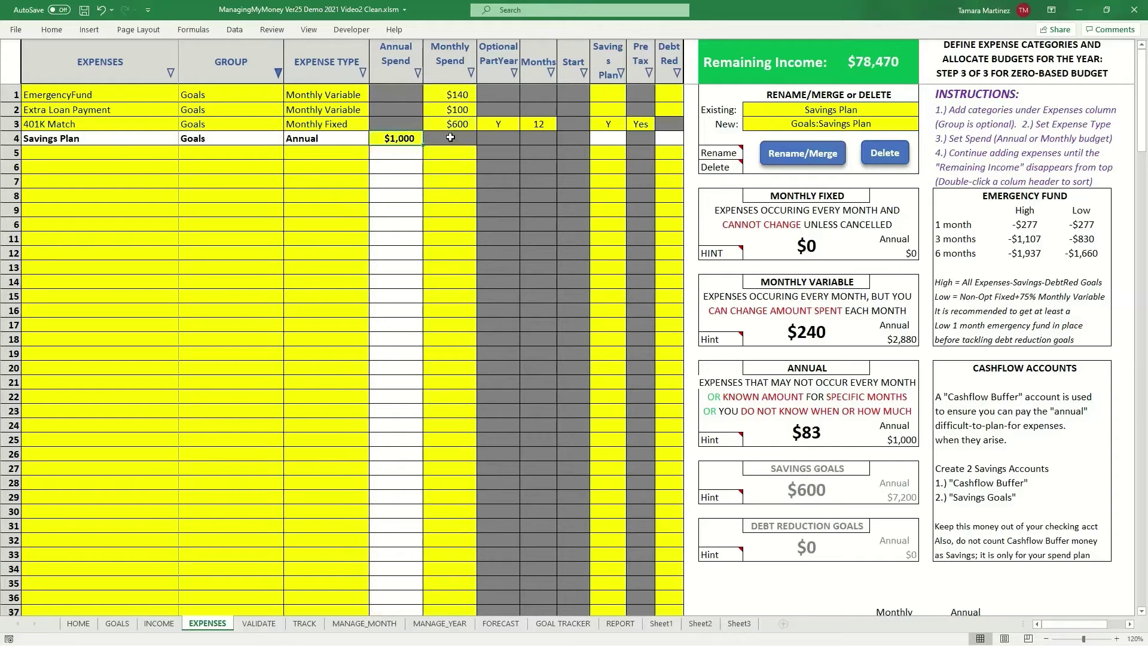
left_click_drag(450, 138, 567, 139)
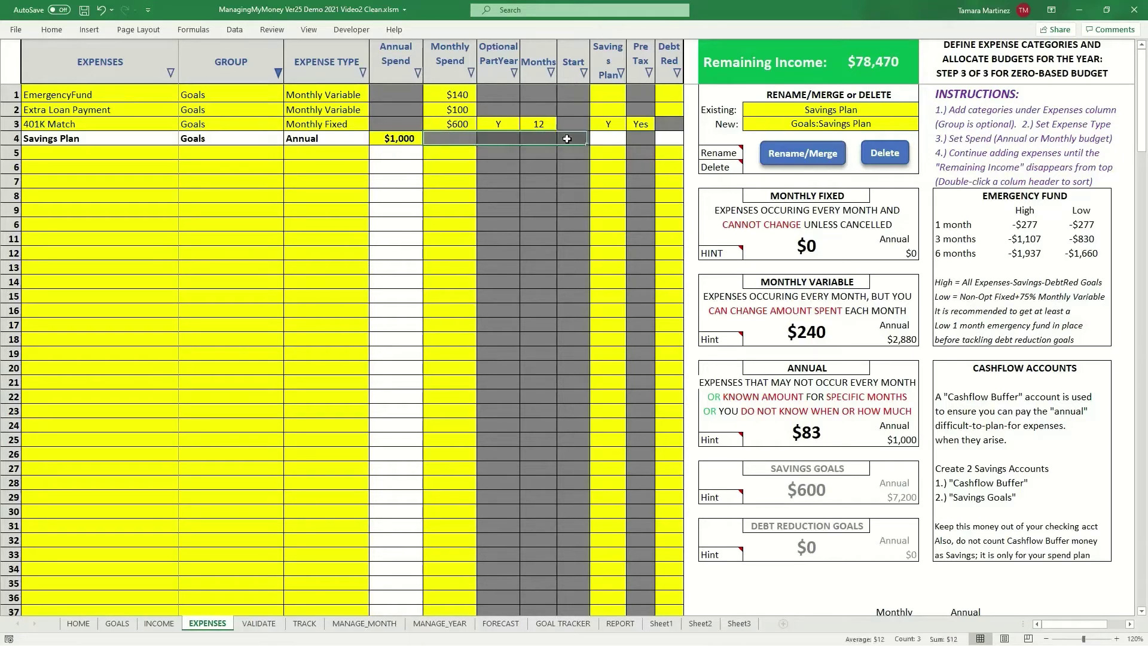
left_click(608, 138)
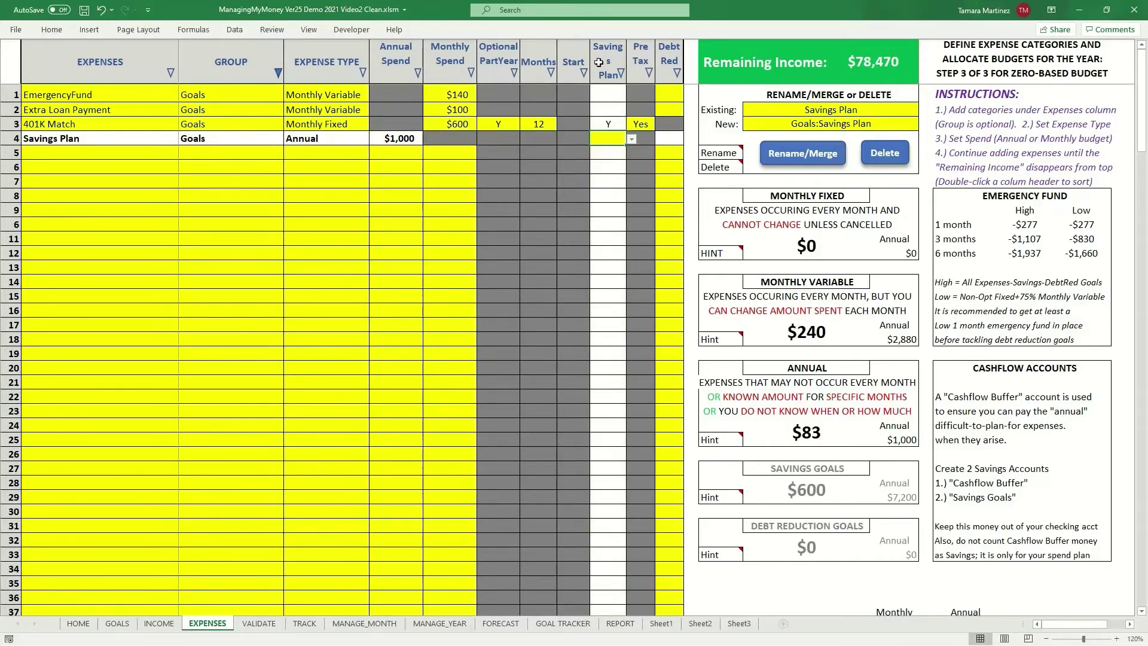
left_click(631, 138)
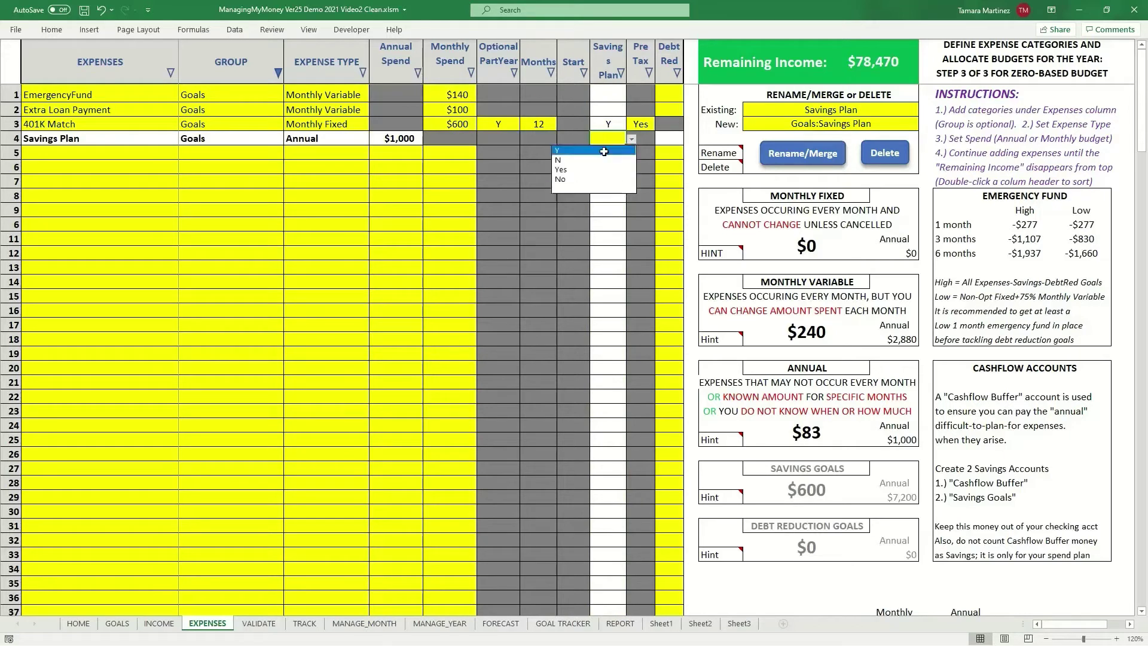
left_click(603, 152)
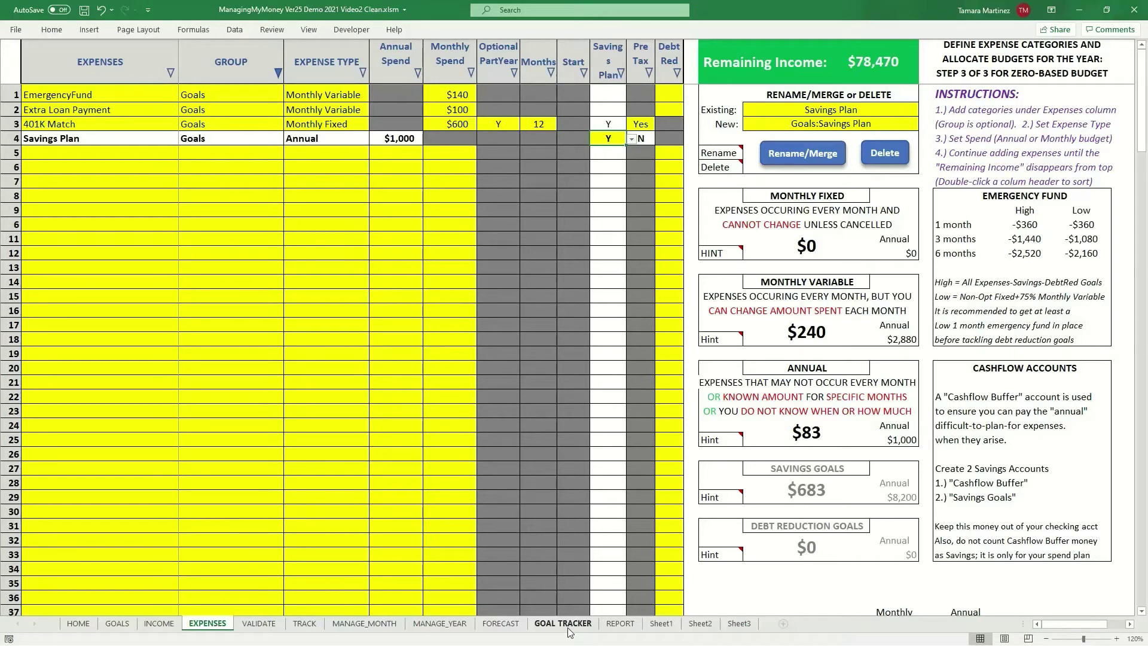
left_click(617, 165)
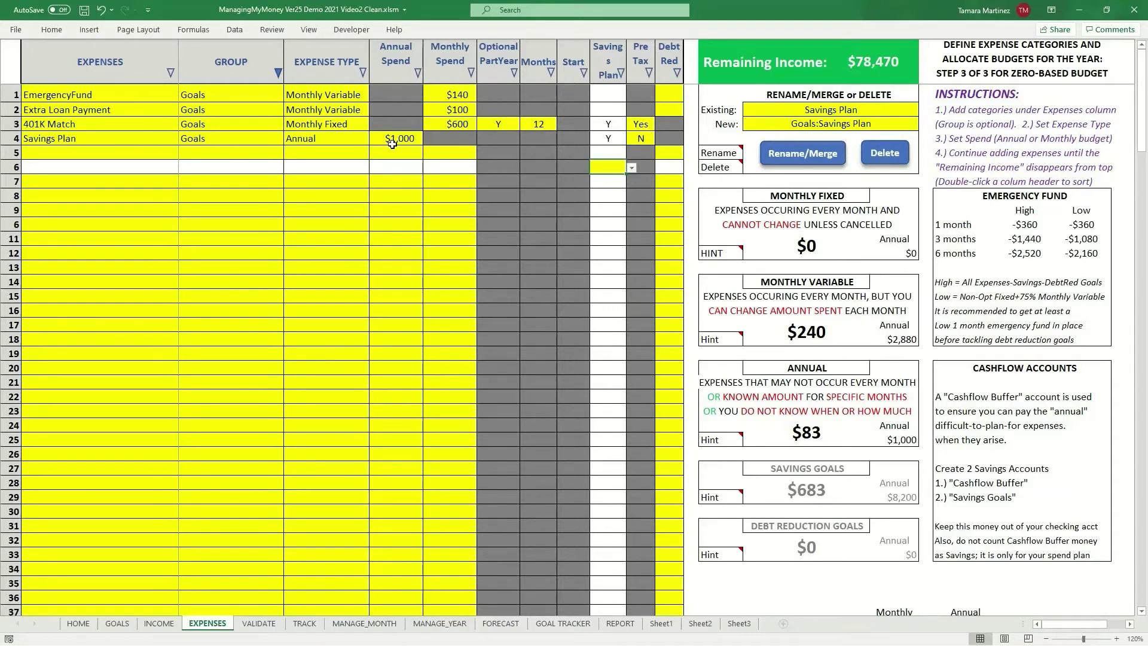
Add Car Payment as the fifth expense in the Auto group with the Monthly Fixed expense type and a monthly spend of $400
left_click(99, 151)
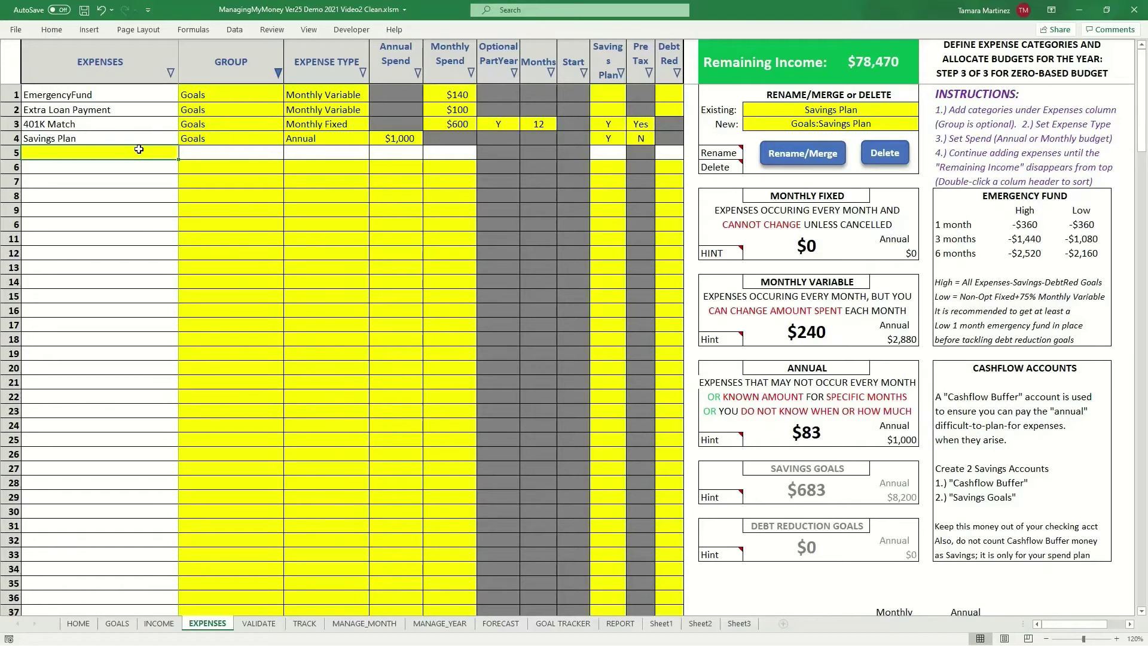
type("Car ")
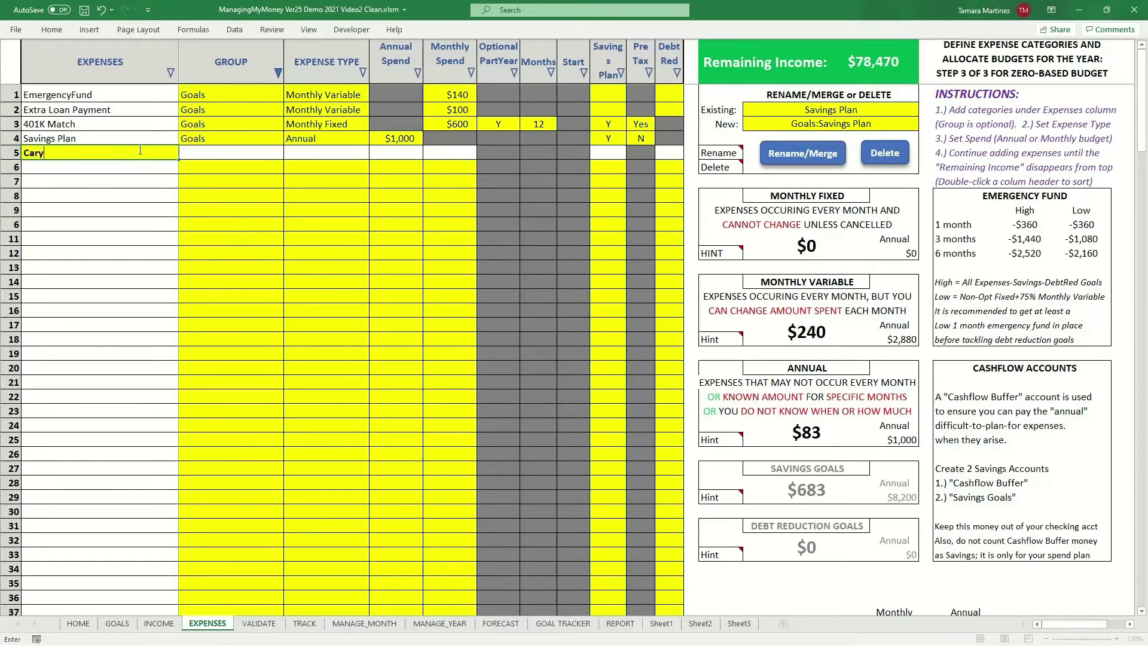
type("Payment")
key("Tab")
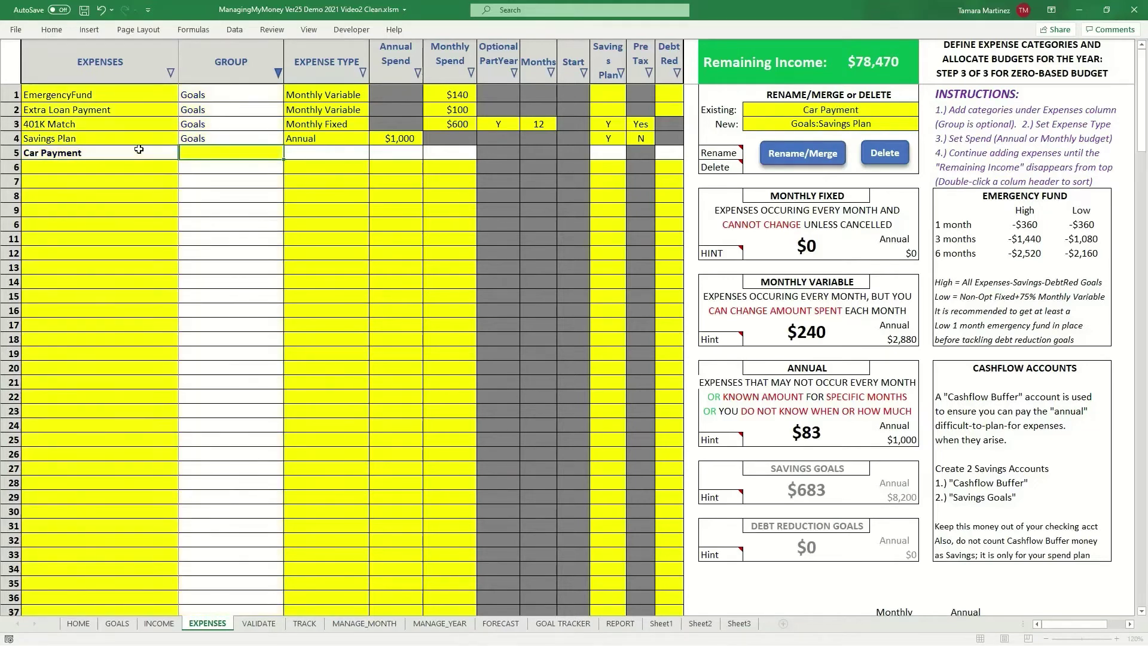
type("Auto")
key("Tab")
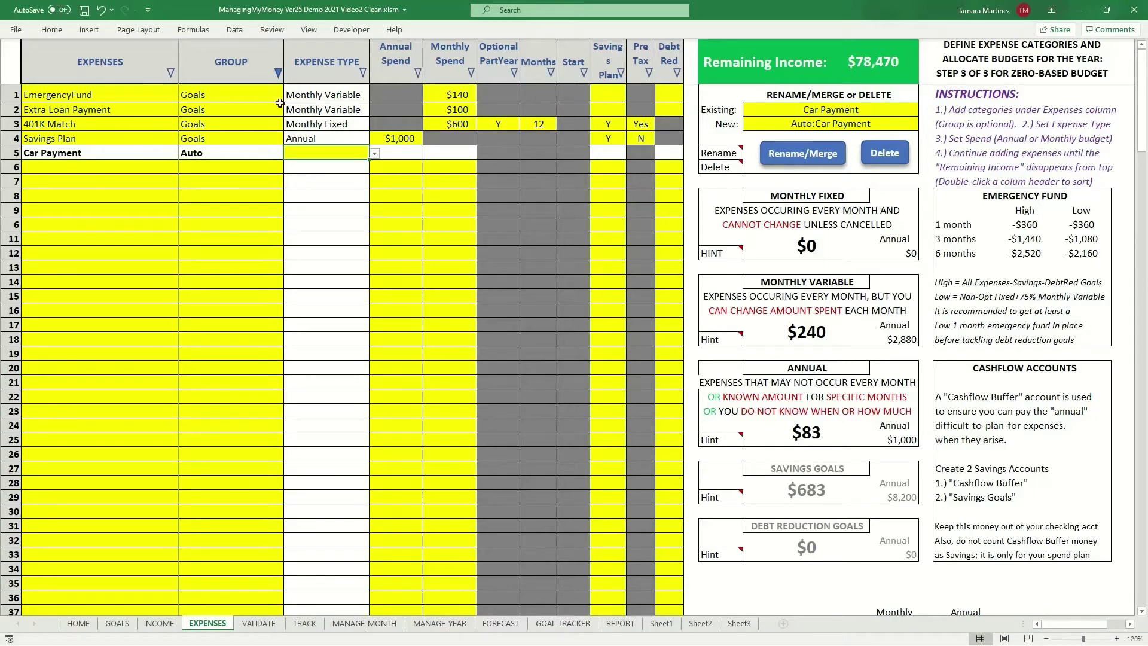
left_click(374, 153)
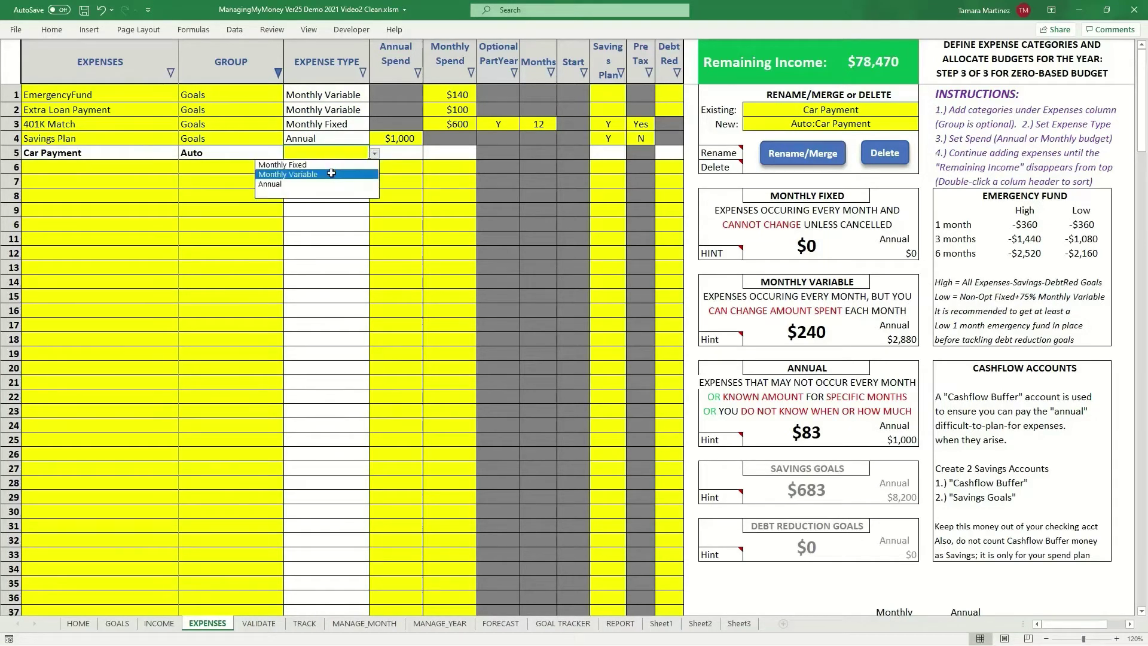
left_click(292, 165)
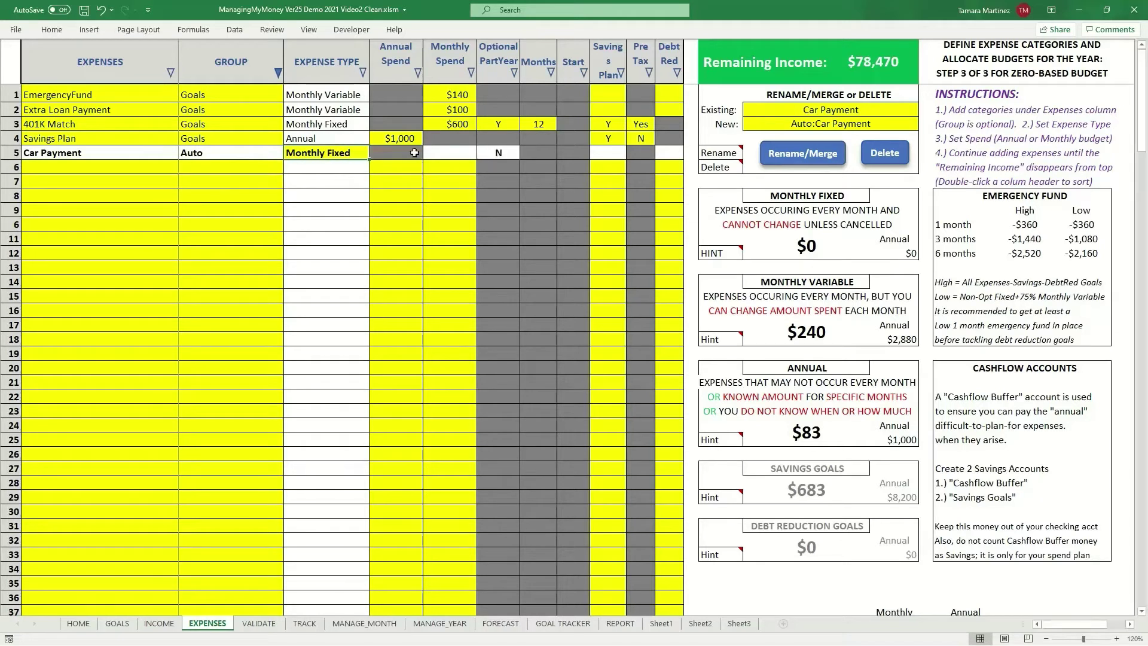
left_click(450, 155)
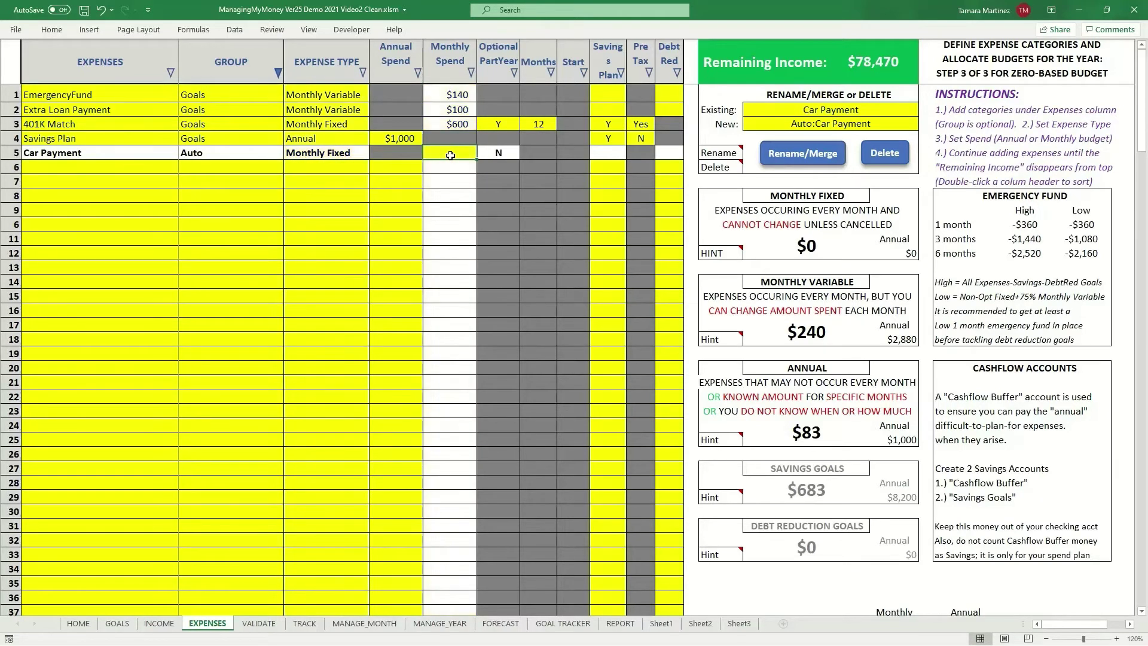
type("400")
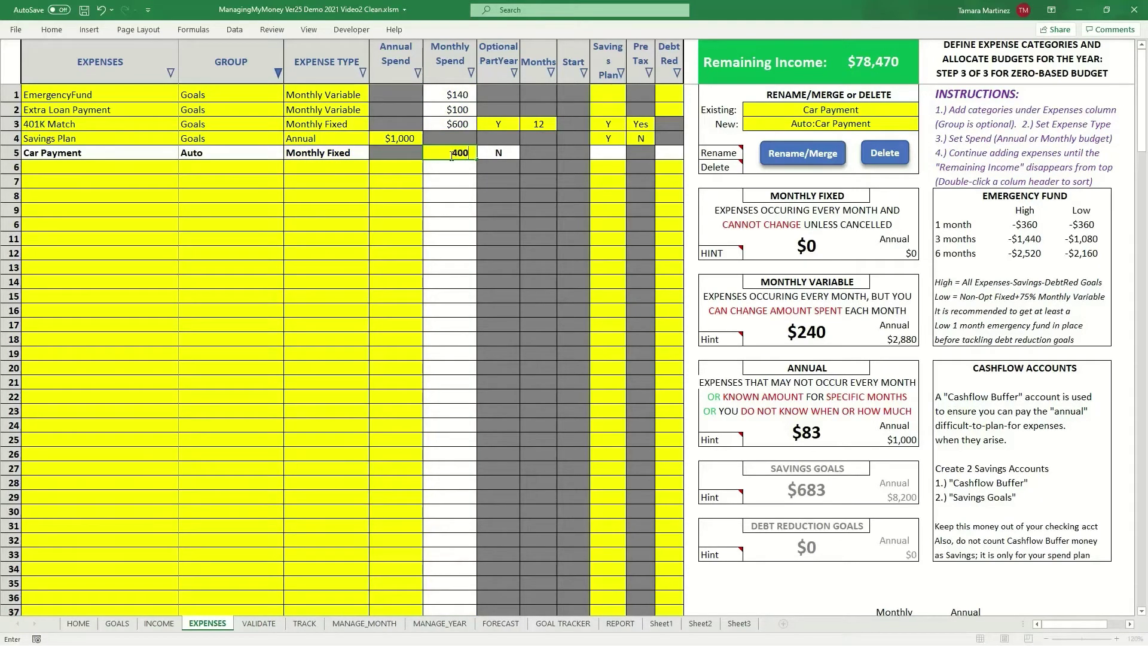
key("Return")
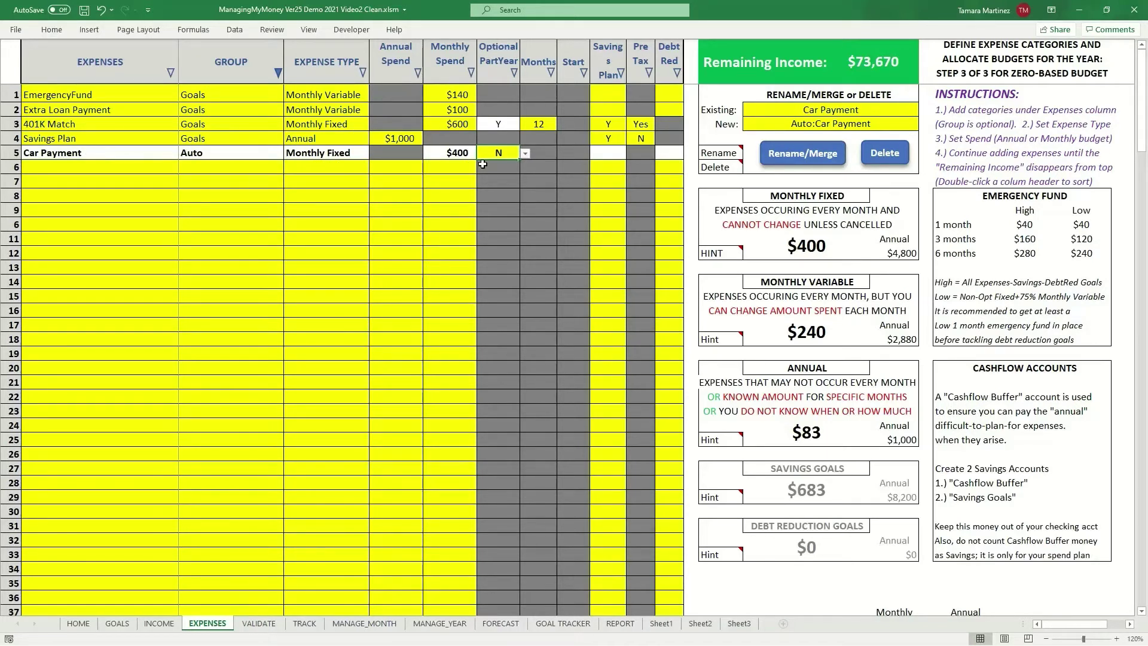
Set Car Payment's optional part-year setting to Y and its number of months to 10
left_click(525, 154)
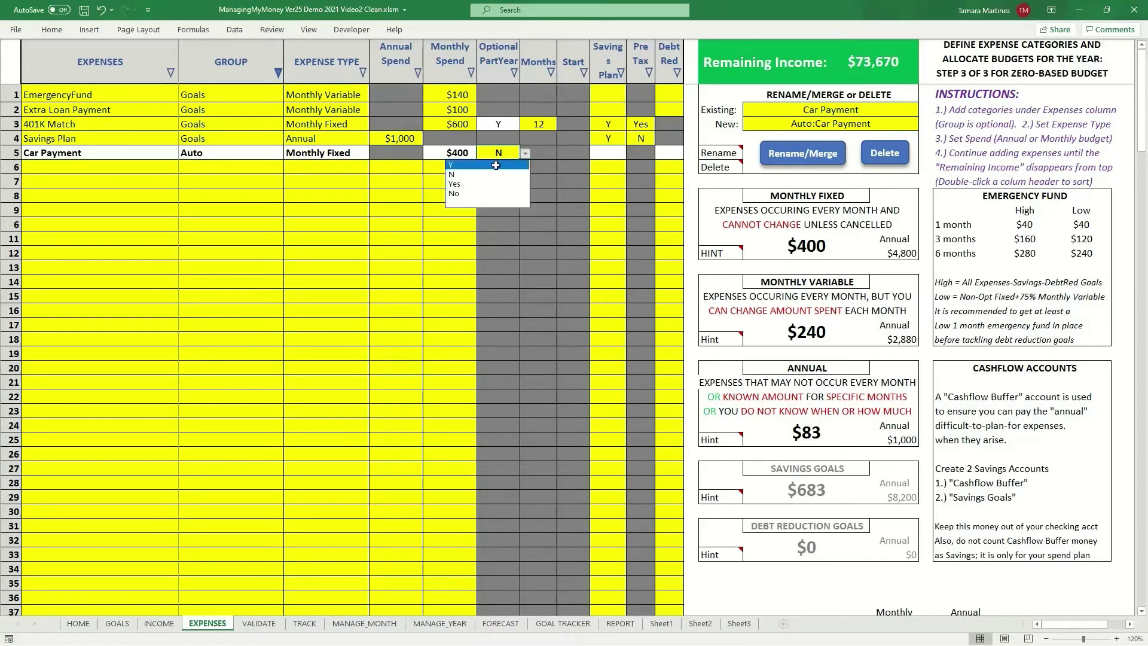
left_click(495, 165)
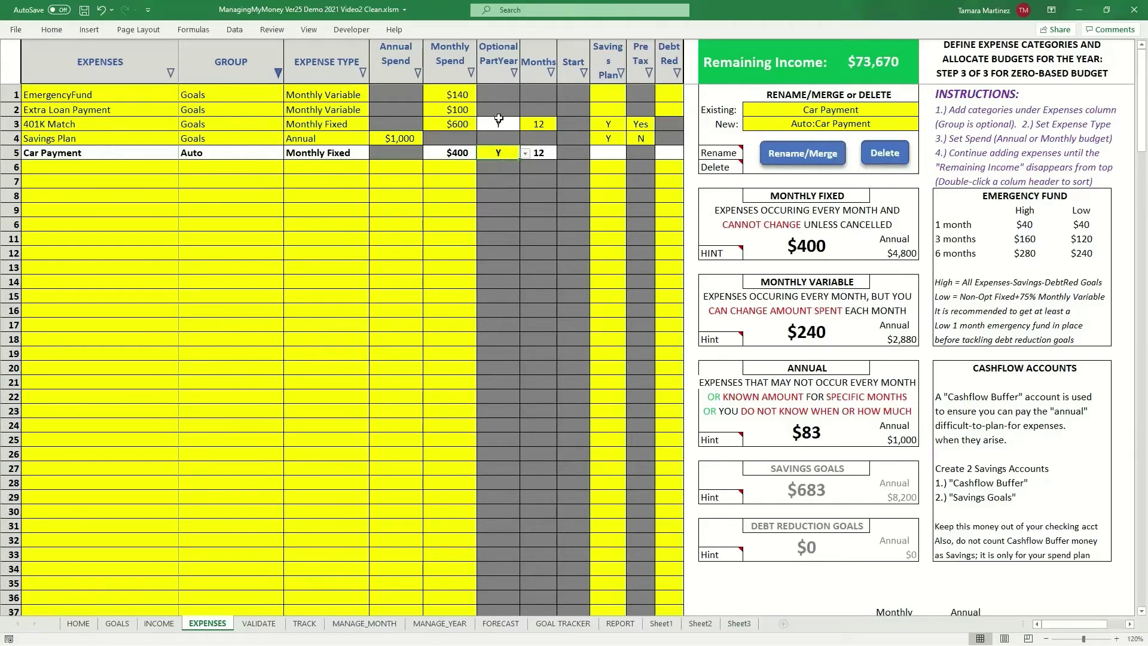
left_click(551, 154)
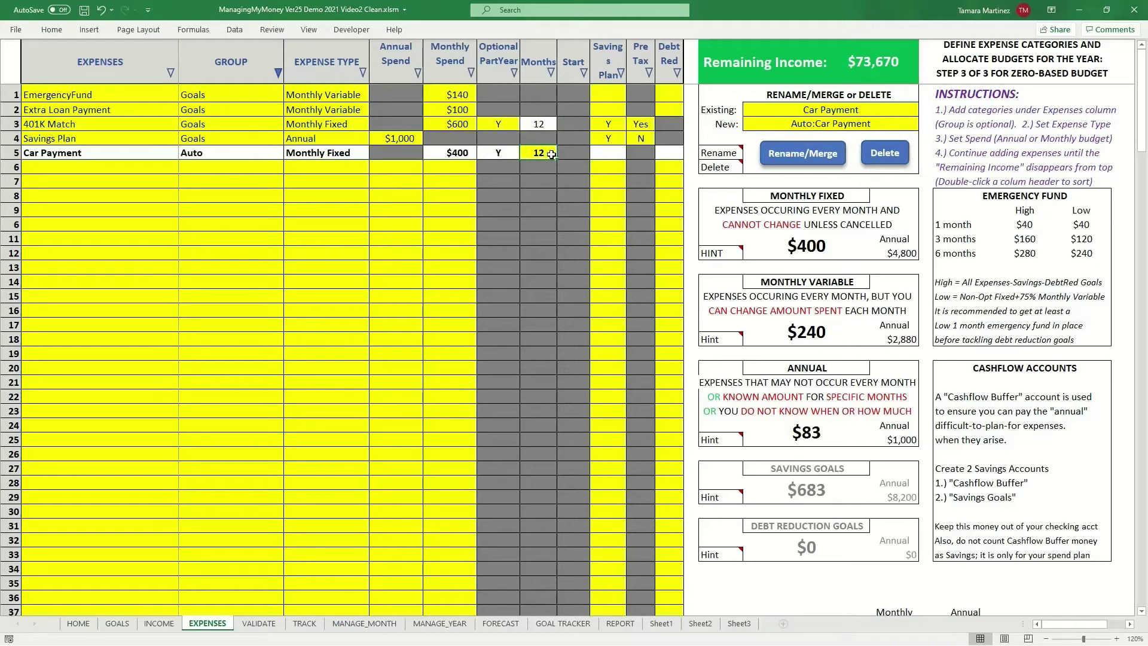
type("10")
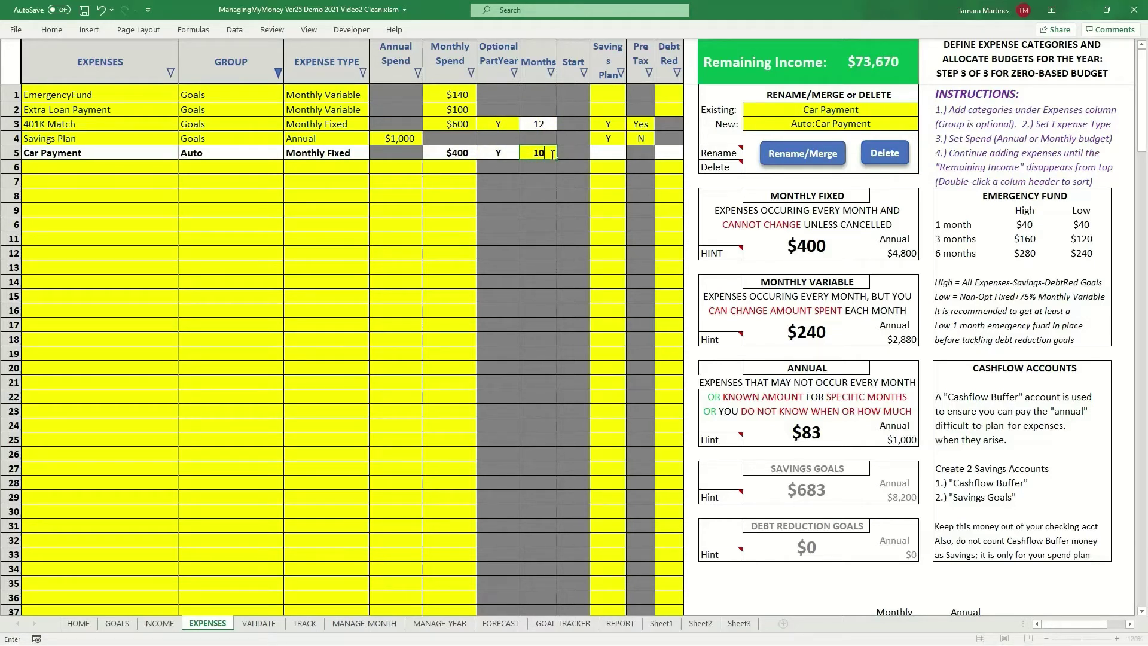
key("Tab")
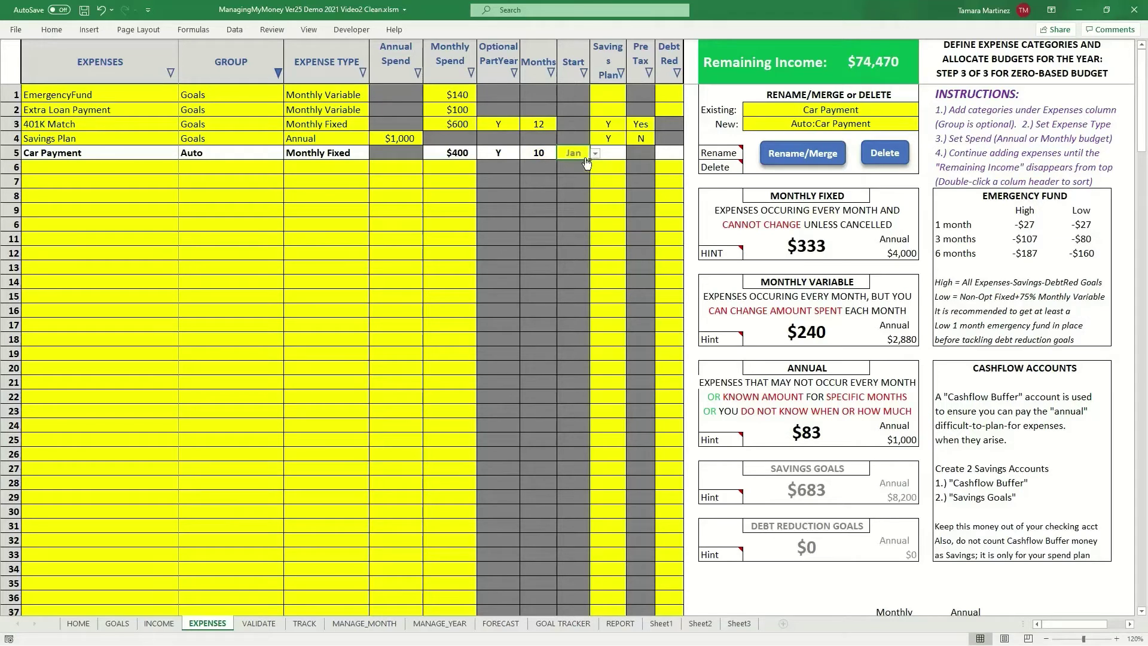
Review the start month choices for Car Payment and keep Jan as its start
left_click(594, 153)
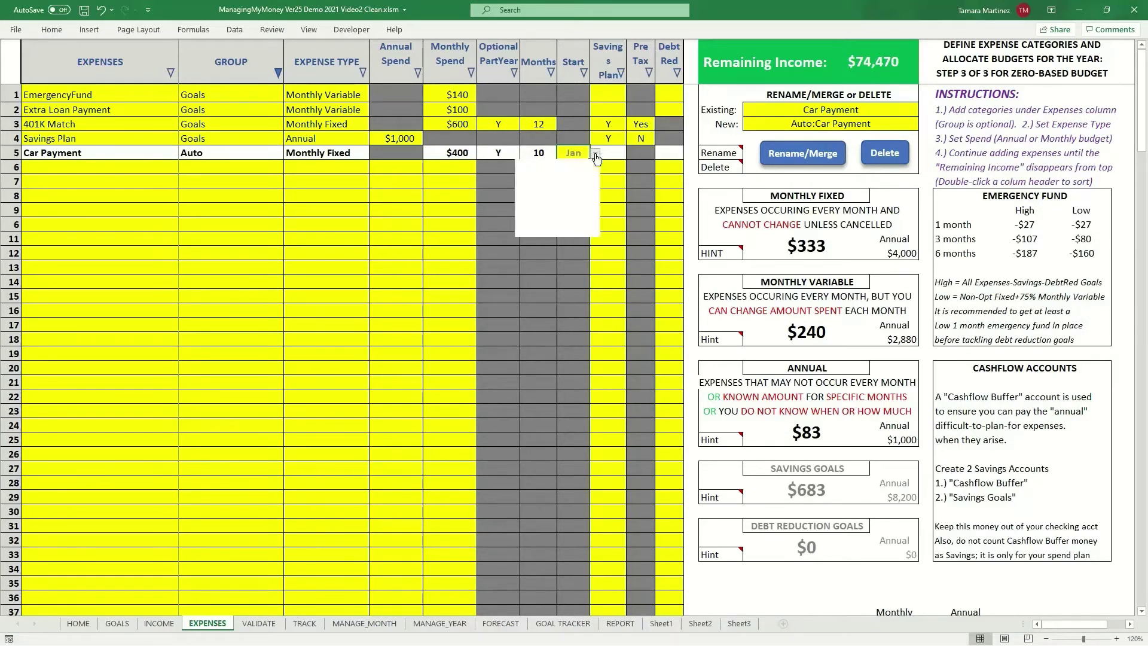
left_click(595, 153)
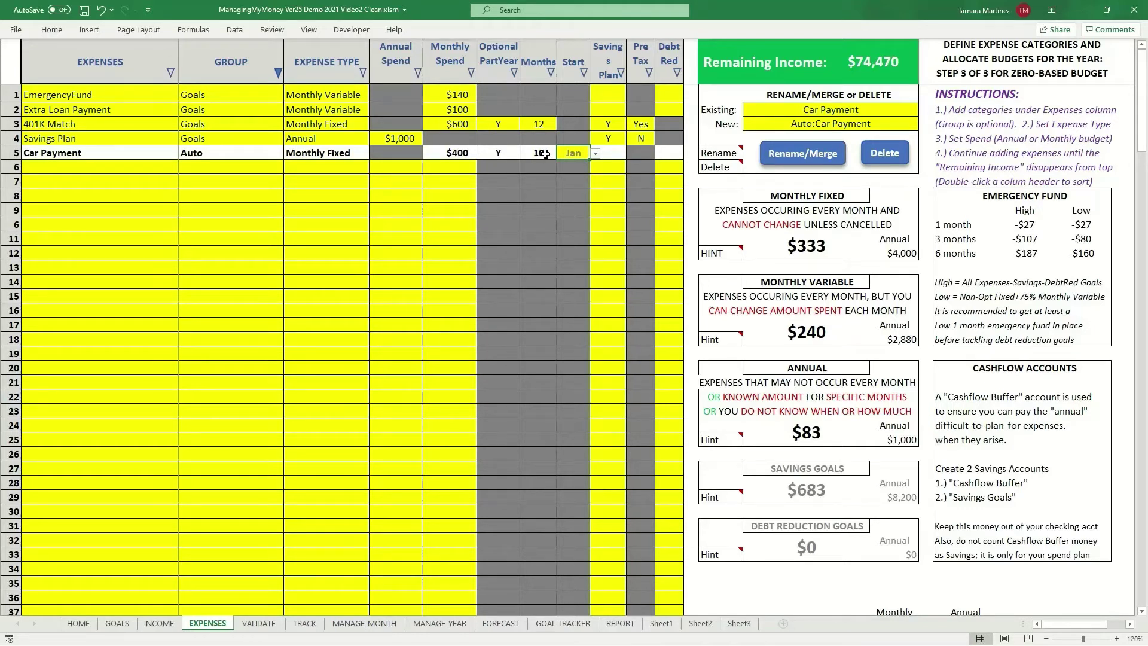
left_click(596, 153)
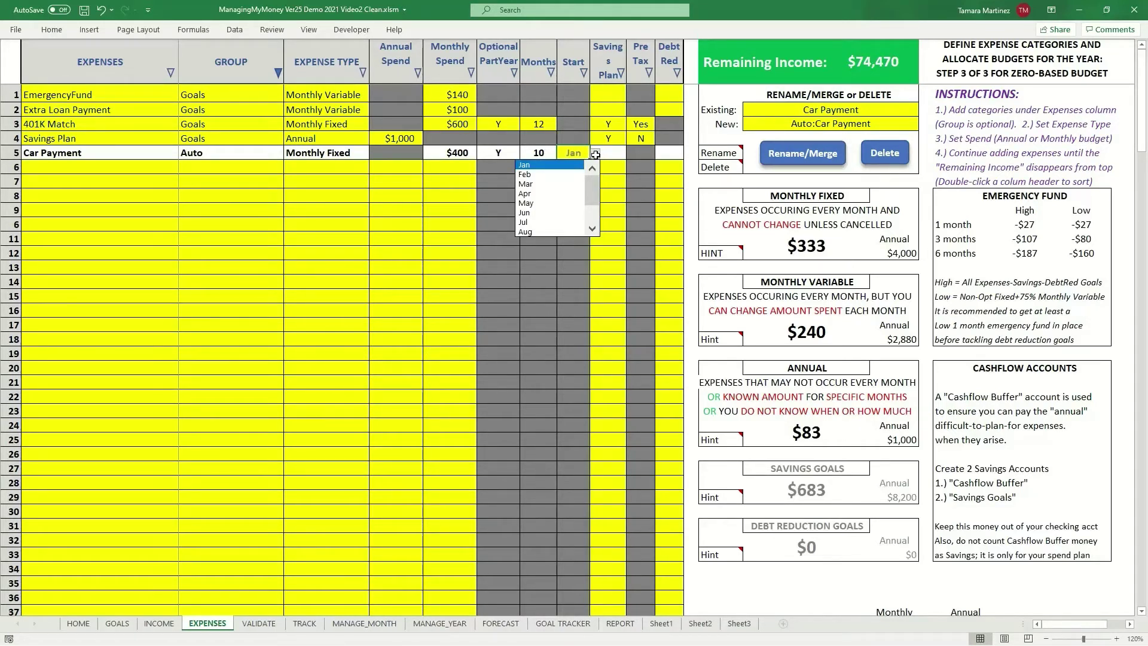
left_click(596, 154)
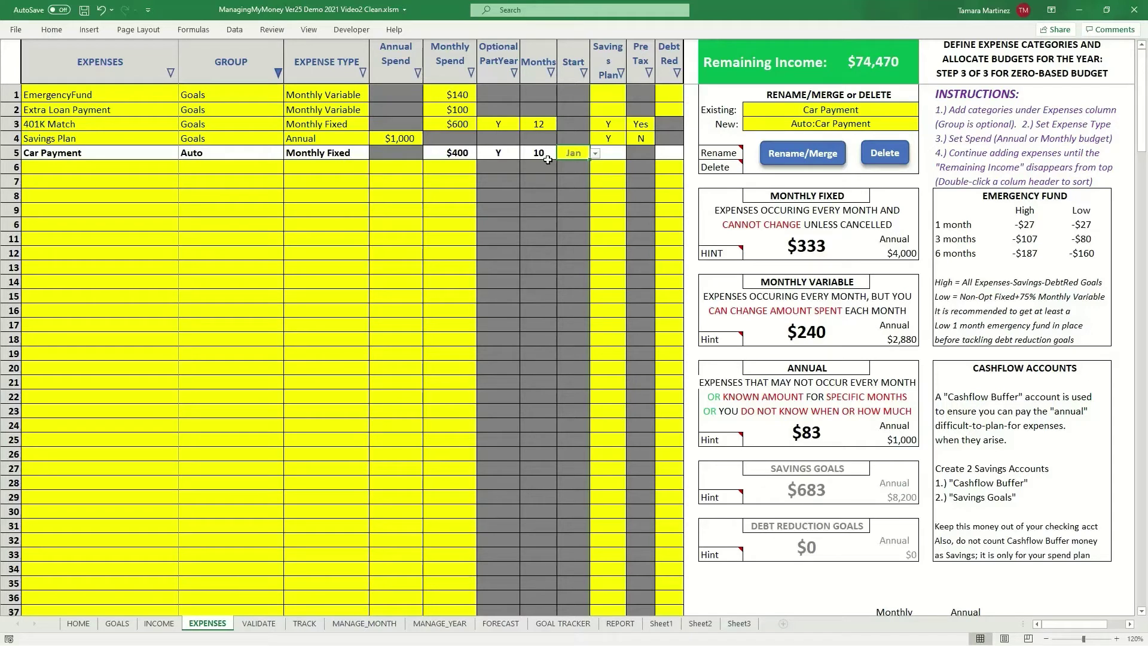
left_click(613, 152)
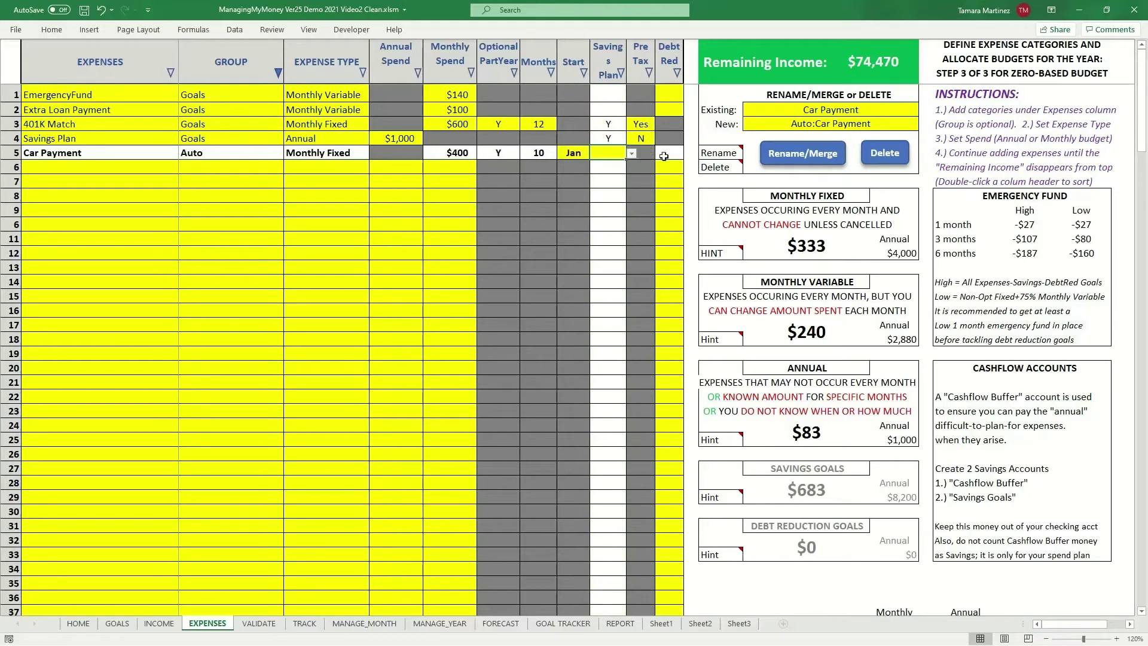
Add Fuel as the sixth expense in the Auto group with the Monthly Variable expense type and a monthly spend of $100
left_click(112, 172)
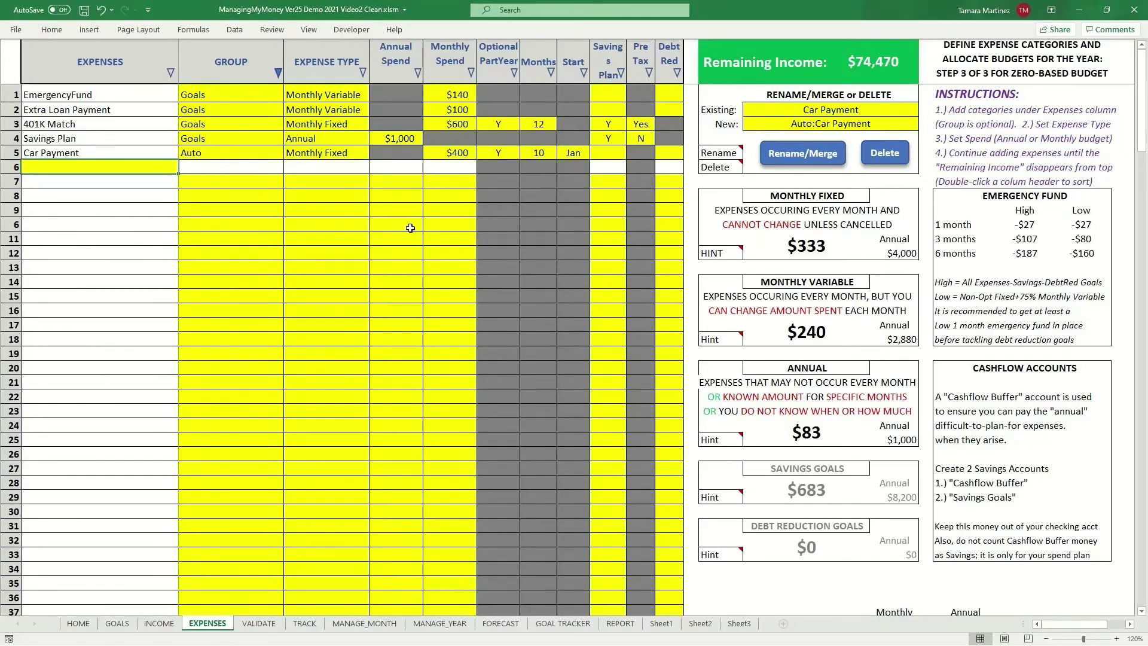
type("Fuel")
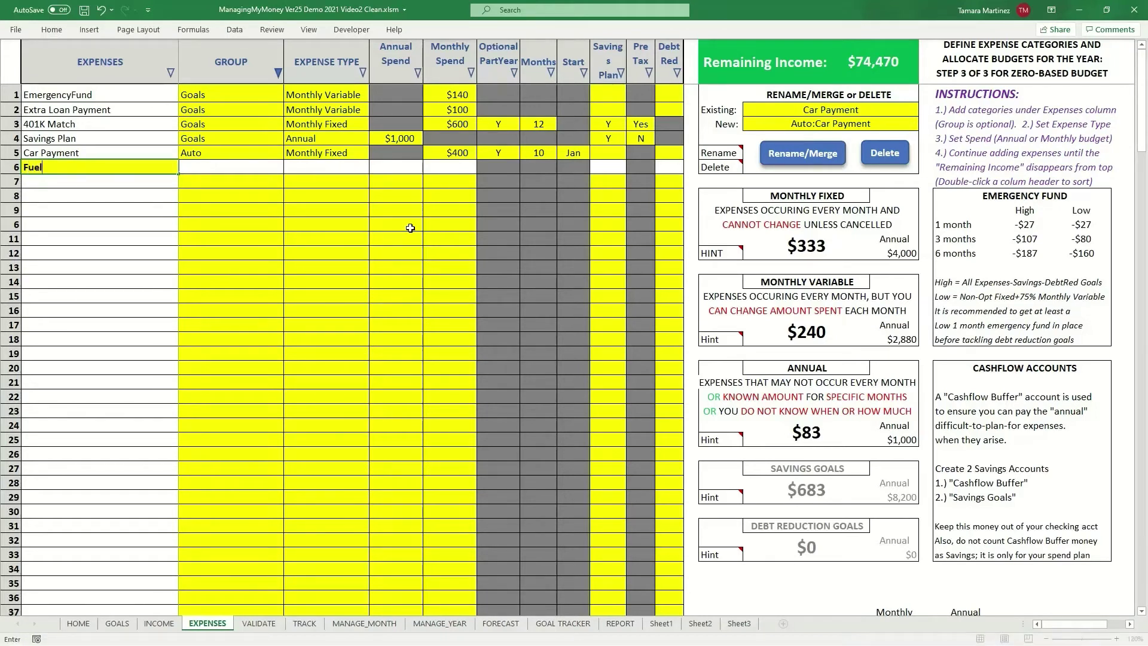
key("Tab")
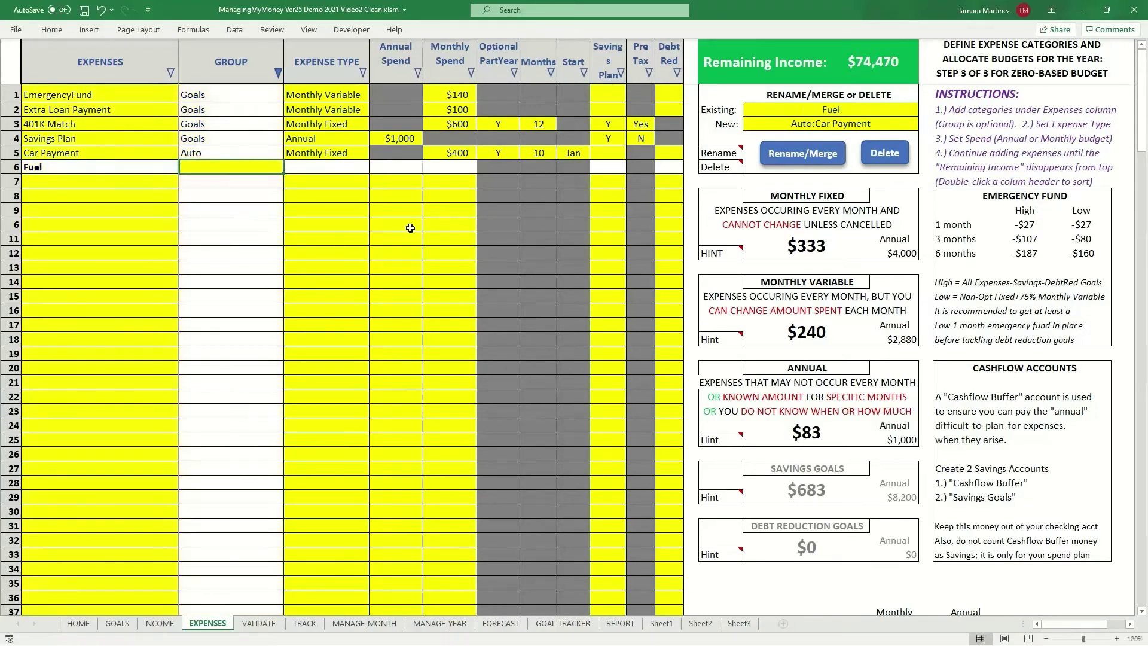
type("Auto")
key("Tab")
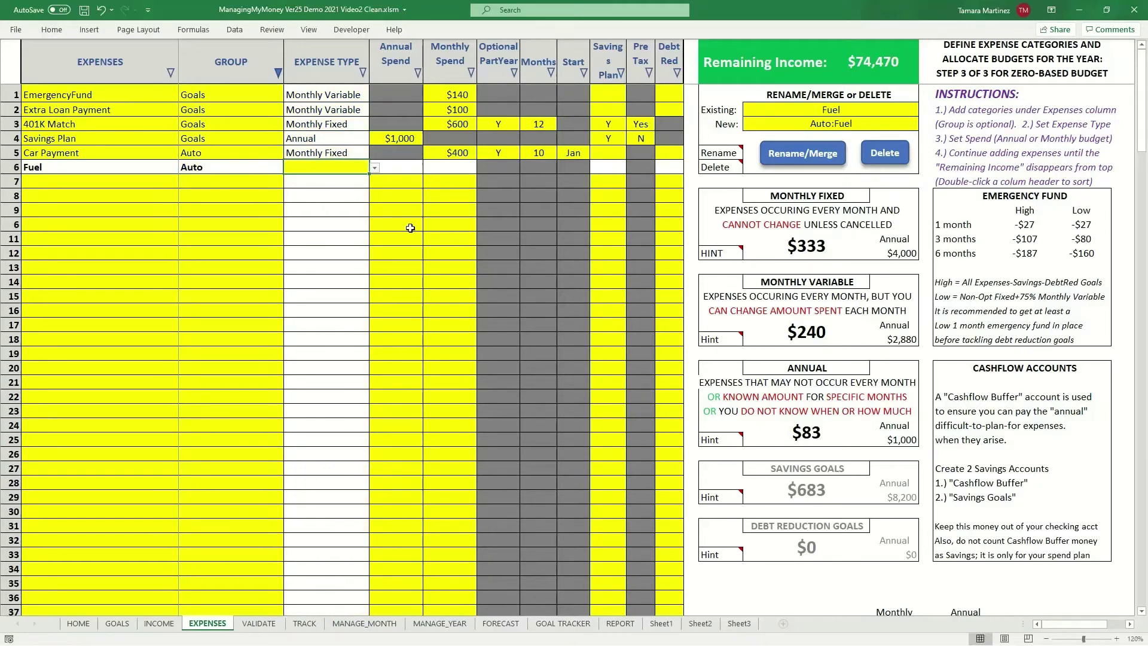
type("Monthly Variable")
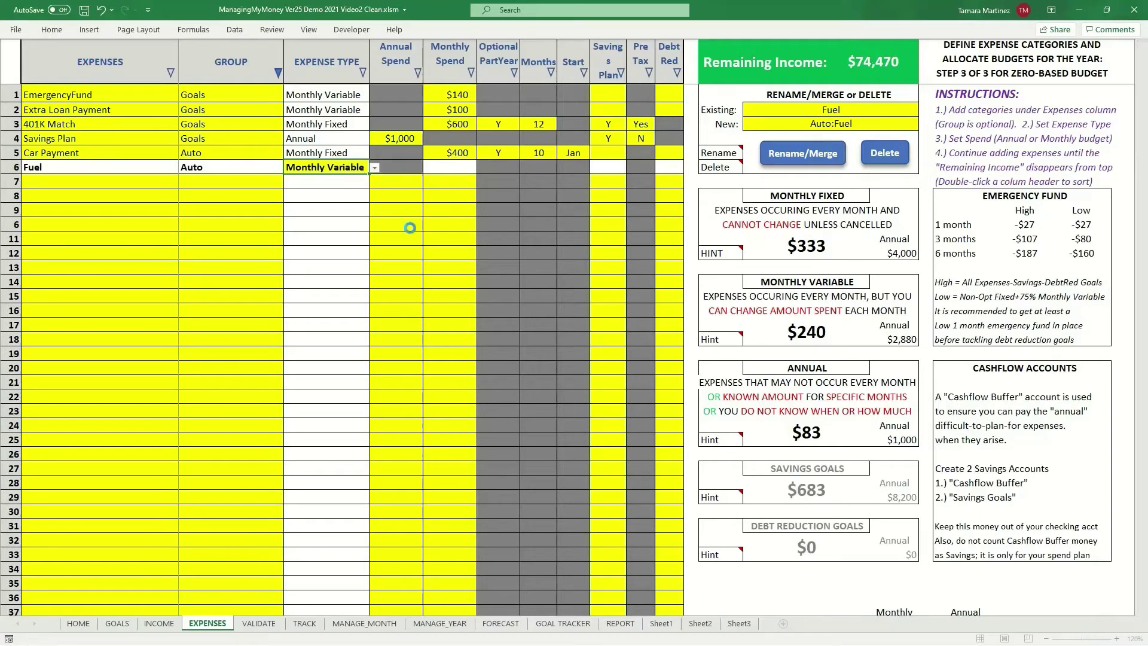
key("Tab")
key("Tab")
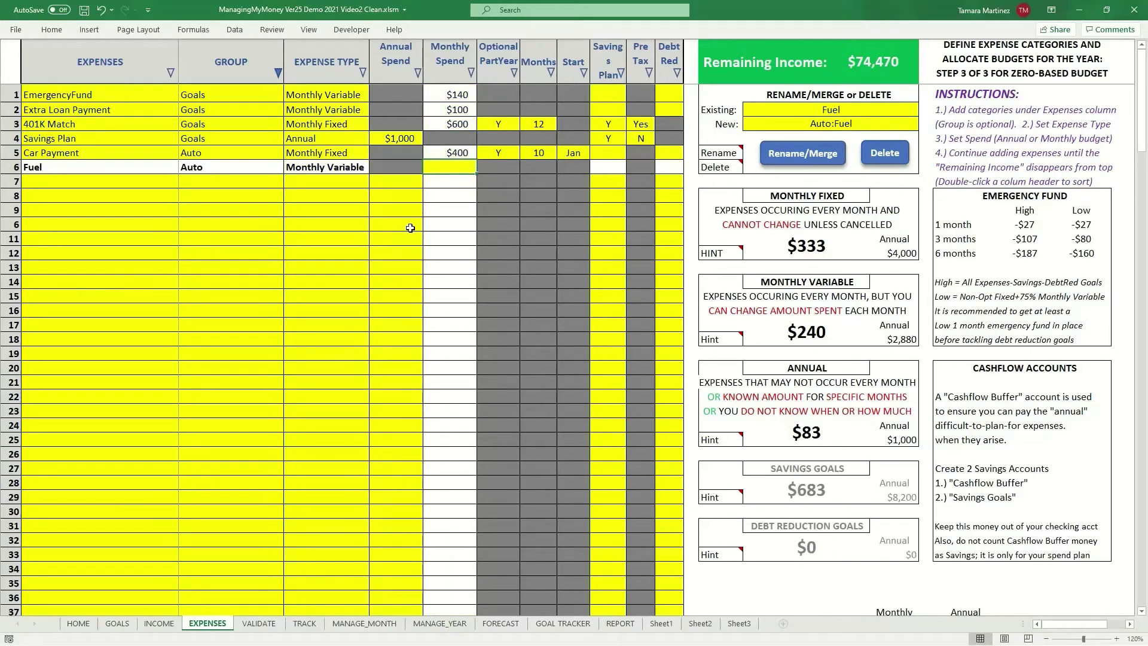
type("100")
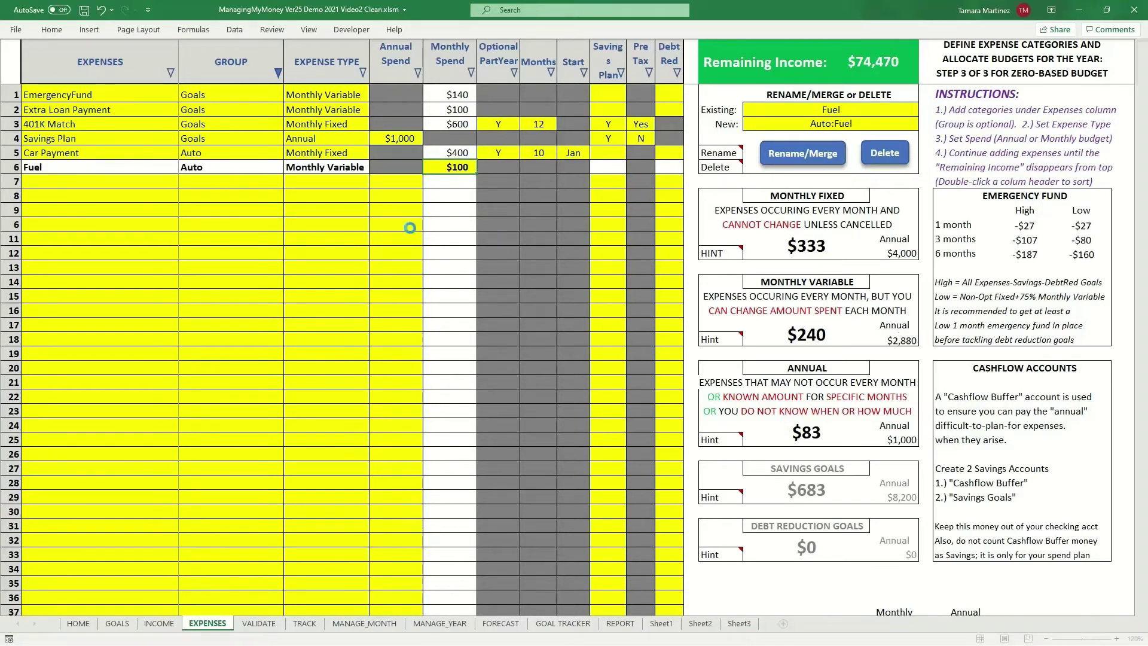
key("Tab")
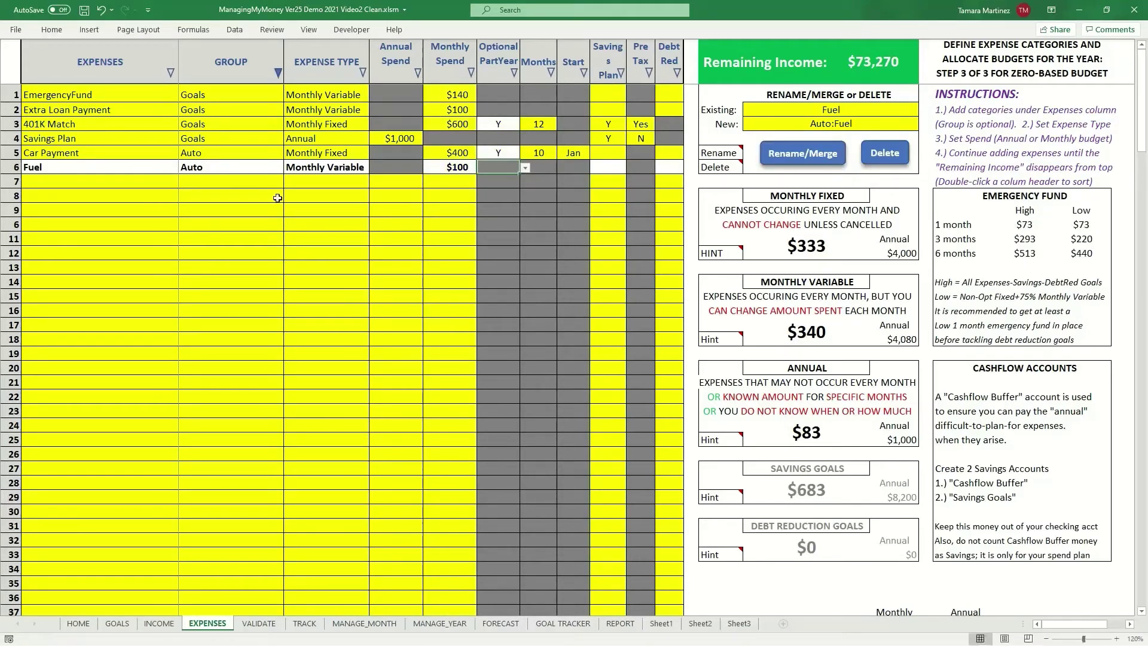
Add Insurance as the seventh expense in the Auto group with the Annual expense type and an annual spend of $1,000
left_click(128, 186)
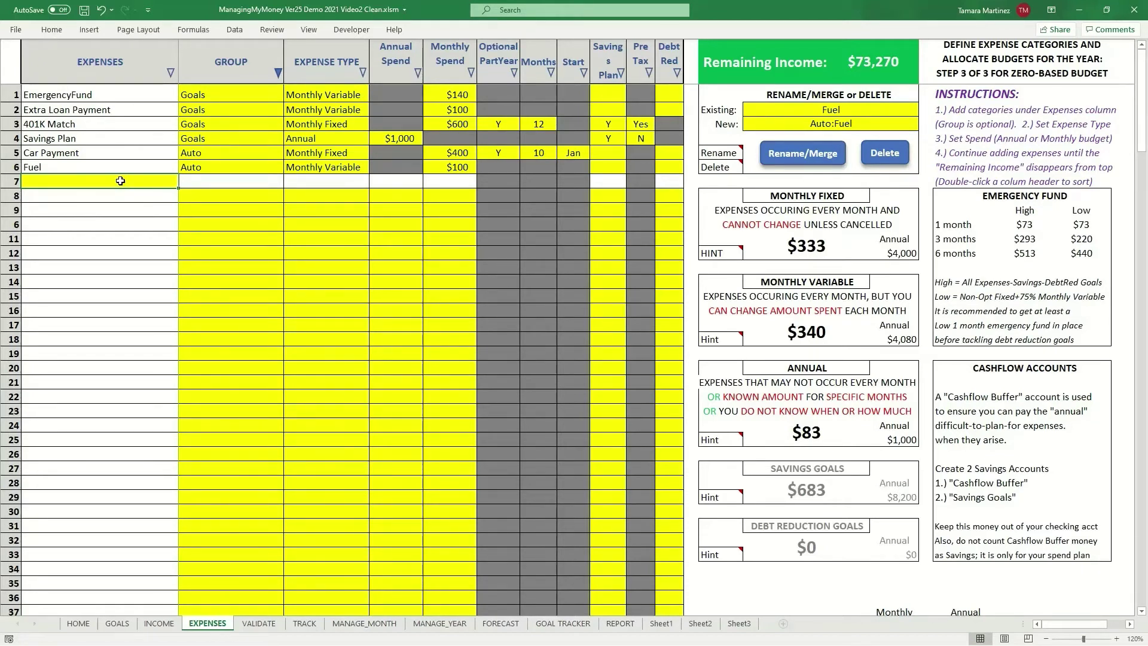
type("Insur")
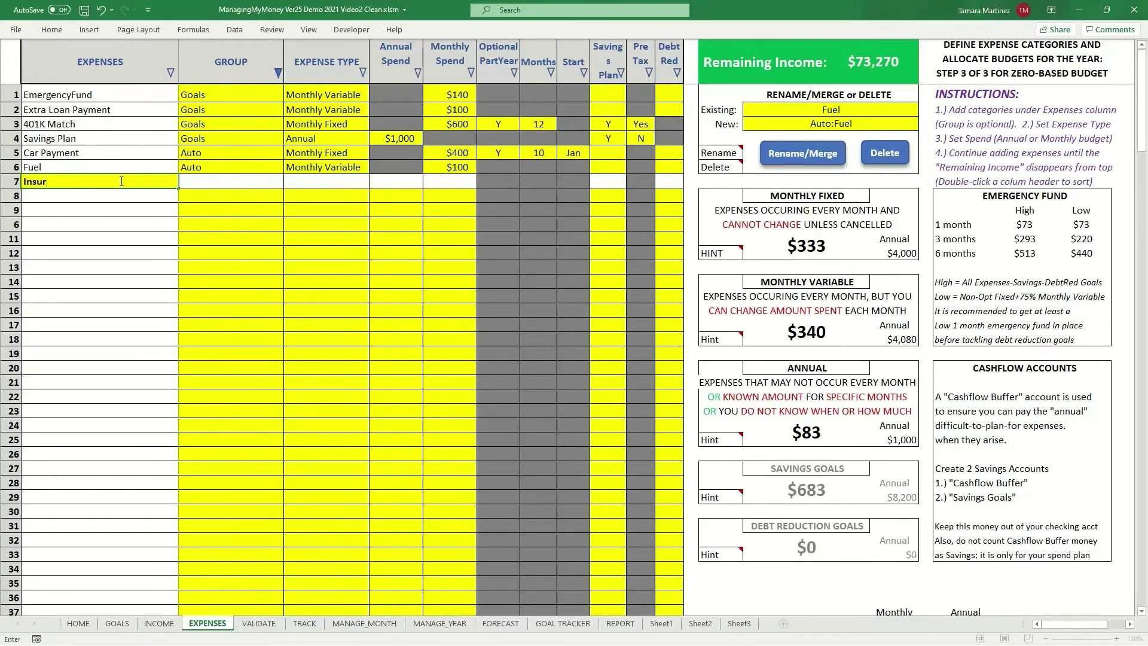
type("ance")
key("Tab")
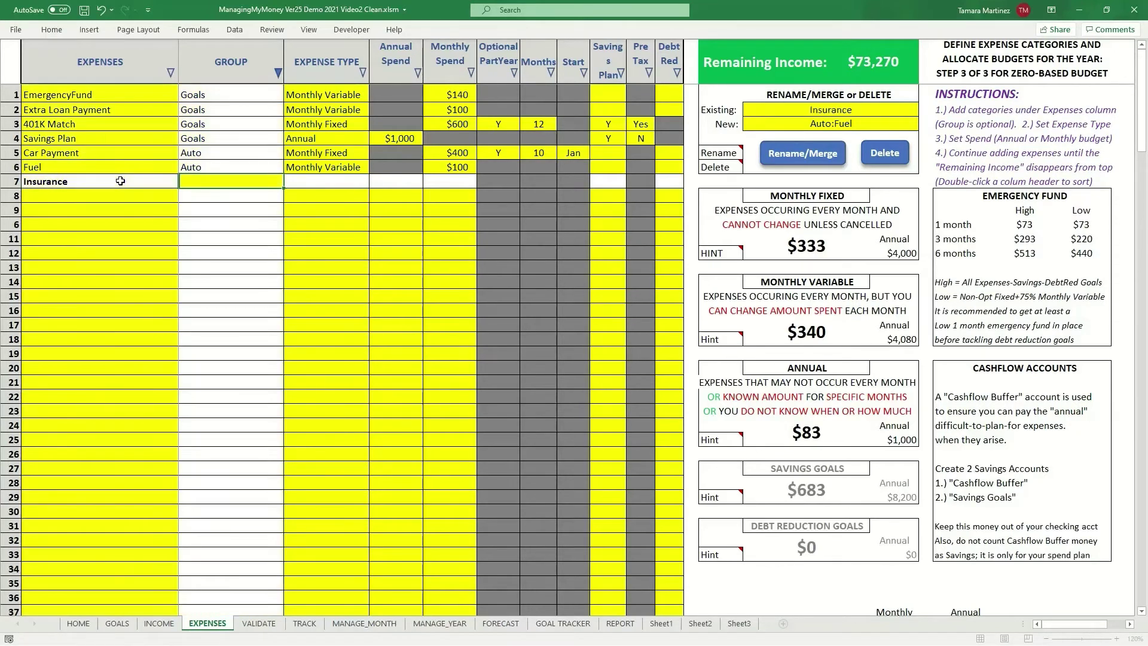
type("Auto")
key("Tab")
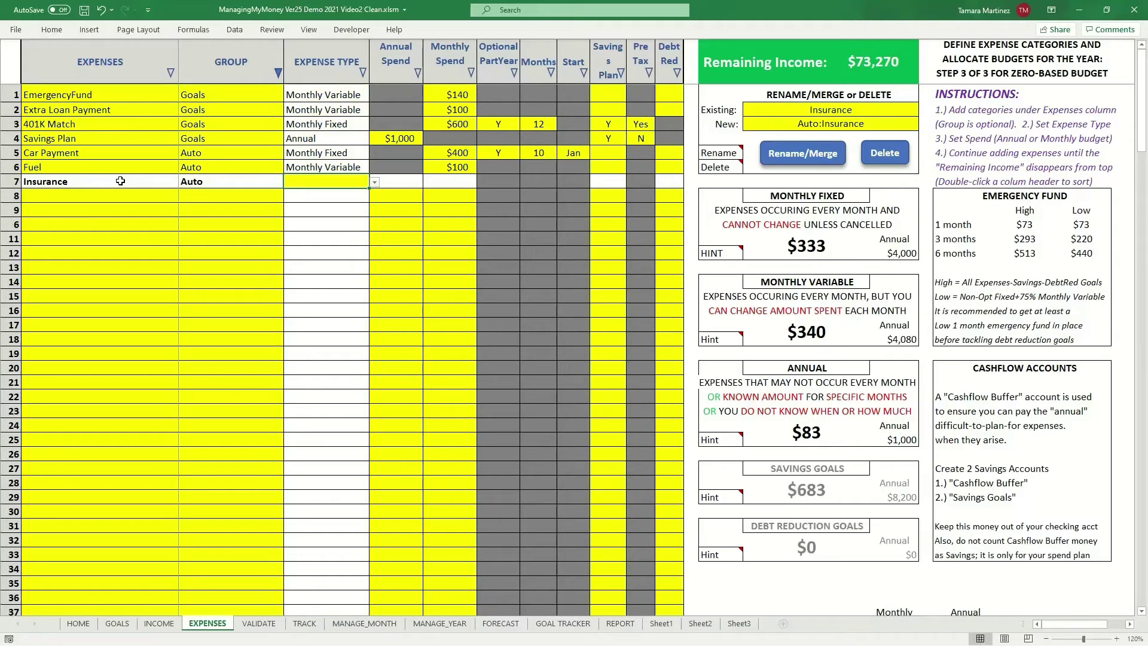
type("Annual")
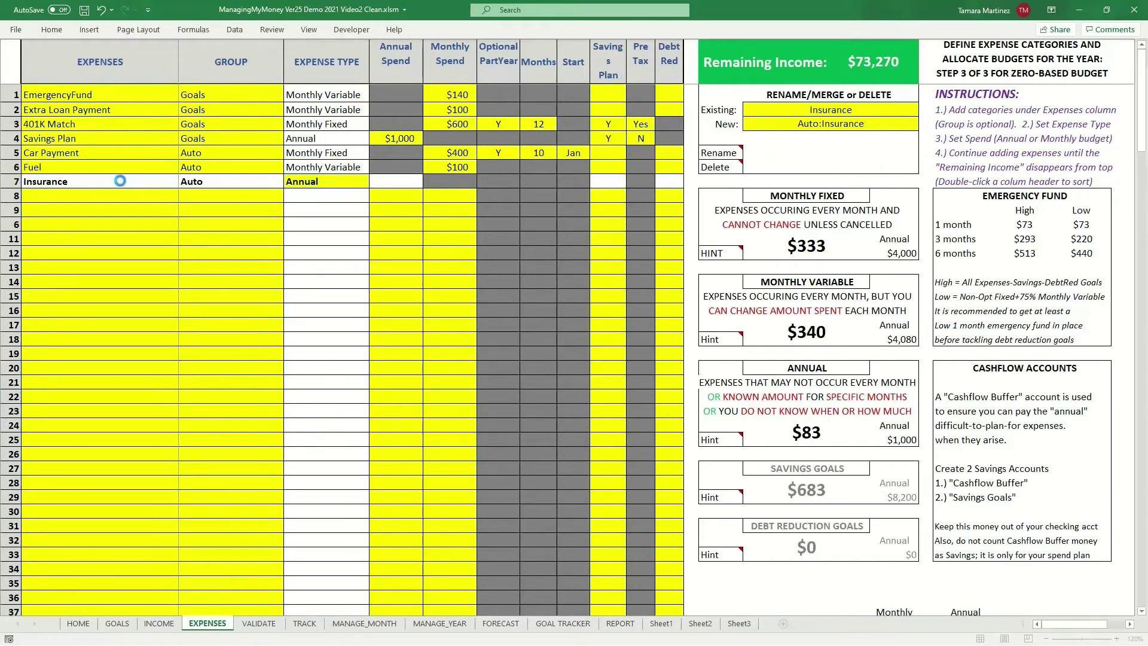
key("Tab")
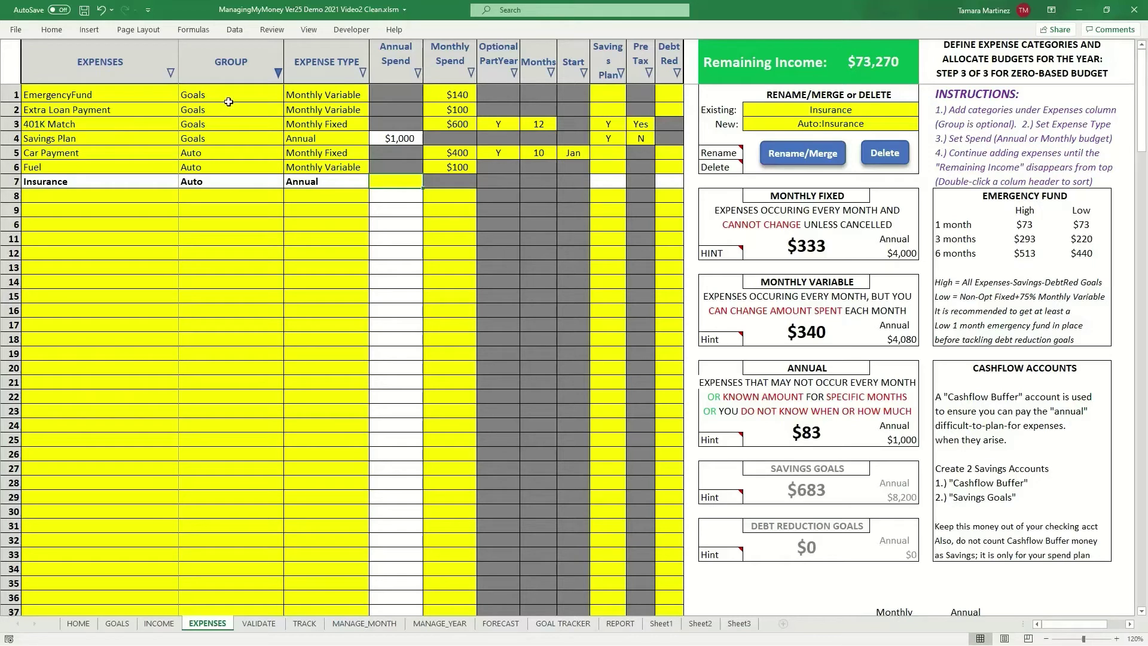
type("1")
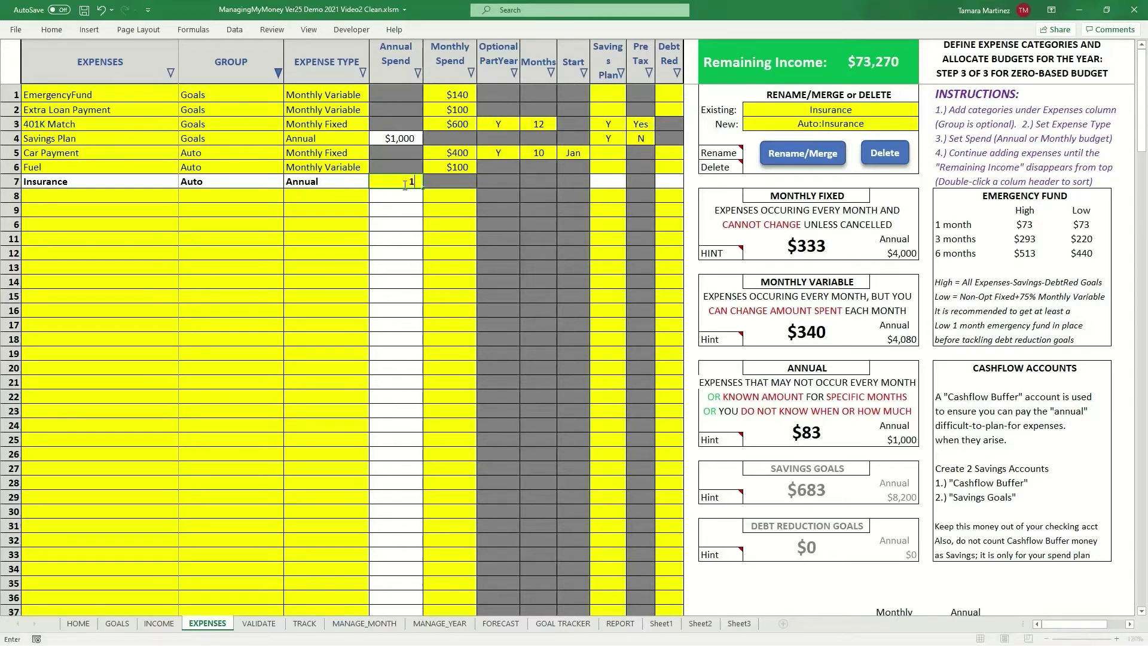
type("000")
key("Tab")
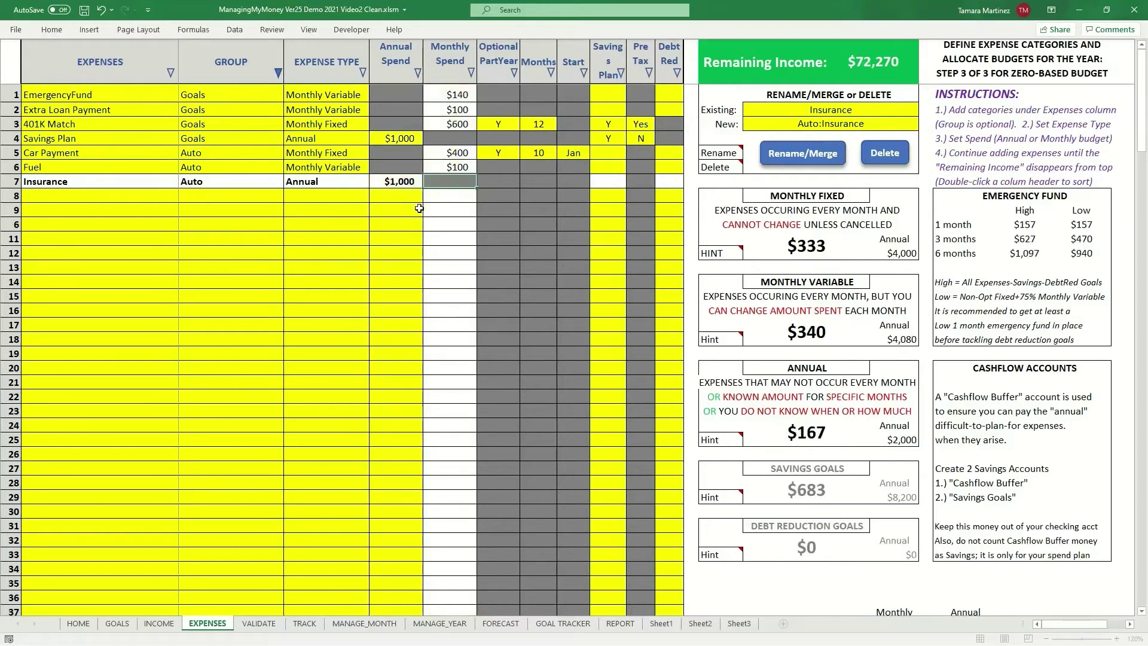
Add Maintenance as the eighth expense in the Auto group with the Annual expense type and an annual spend of $2,500
left_click(126, 195)
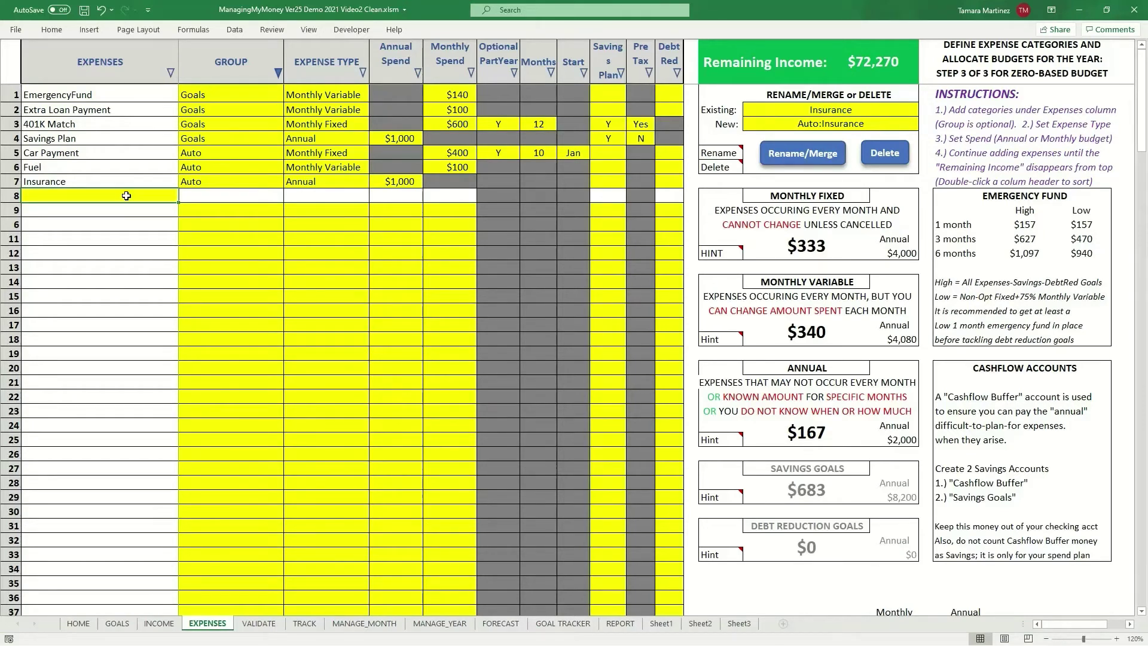
type("Maintenan")
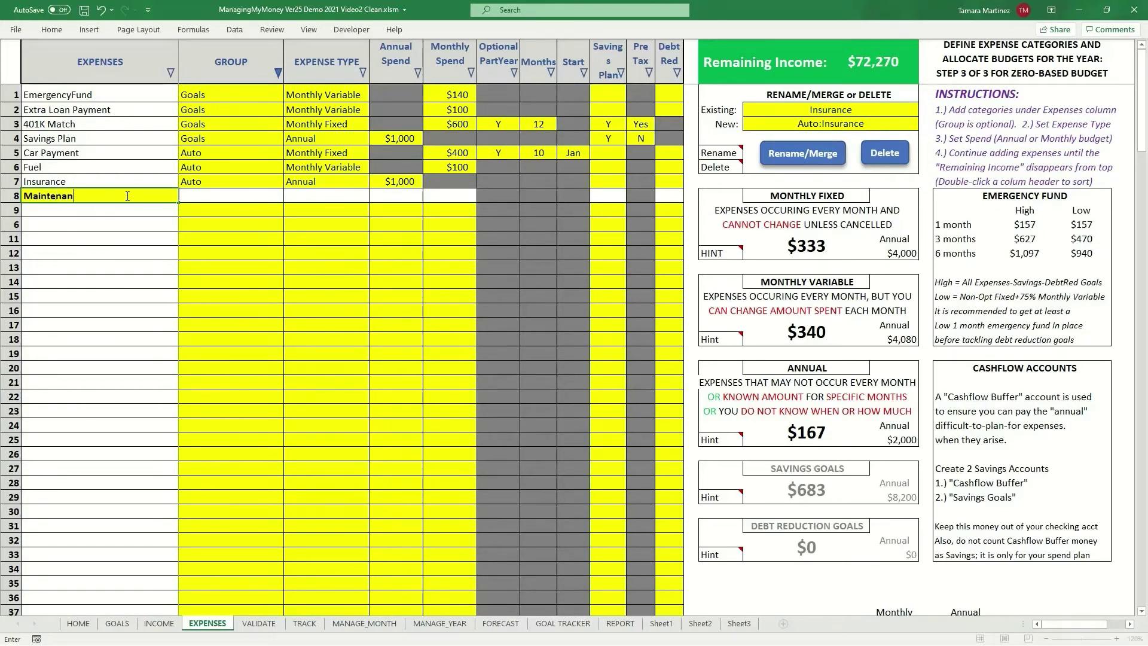
type("ce")
key("Tab")
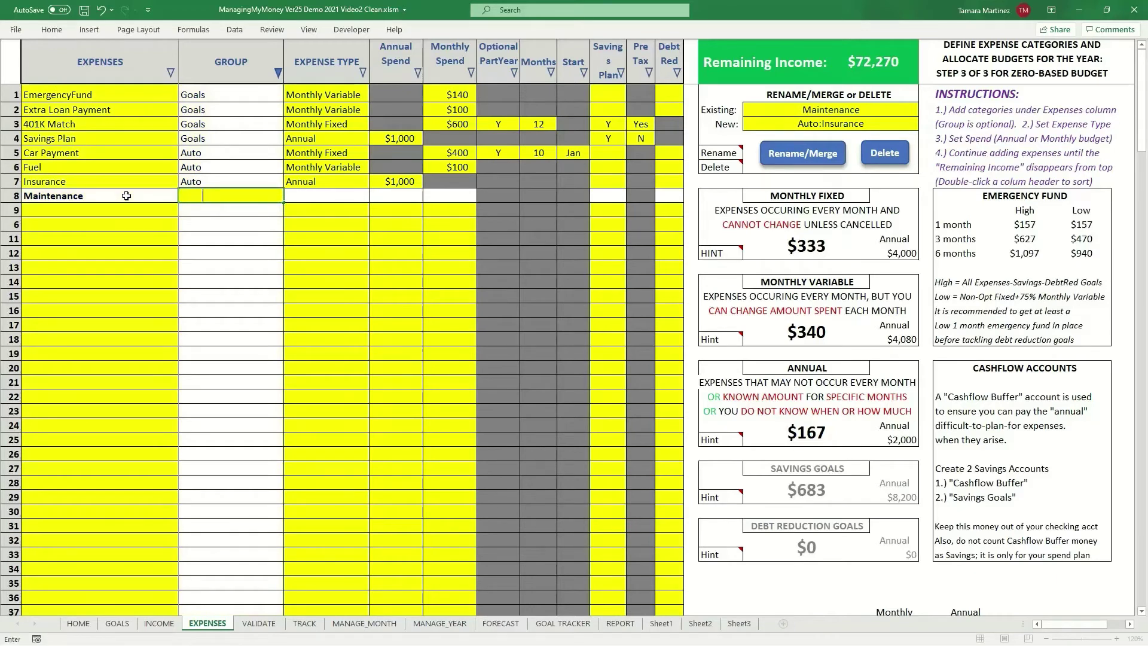
type("Auto")
key("Tab")
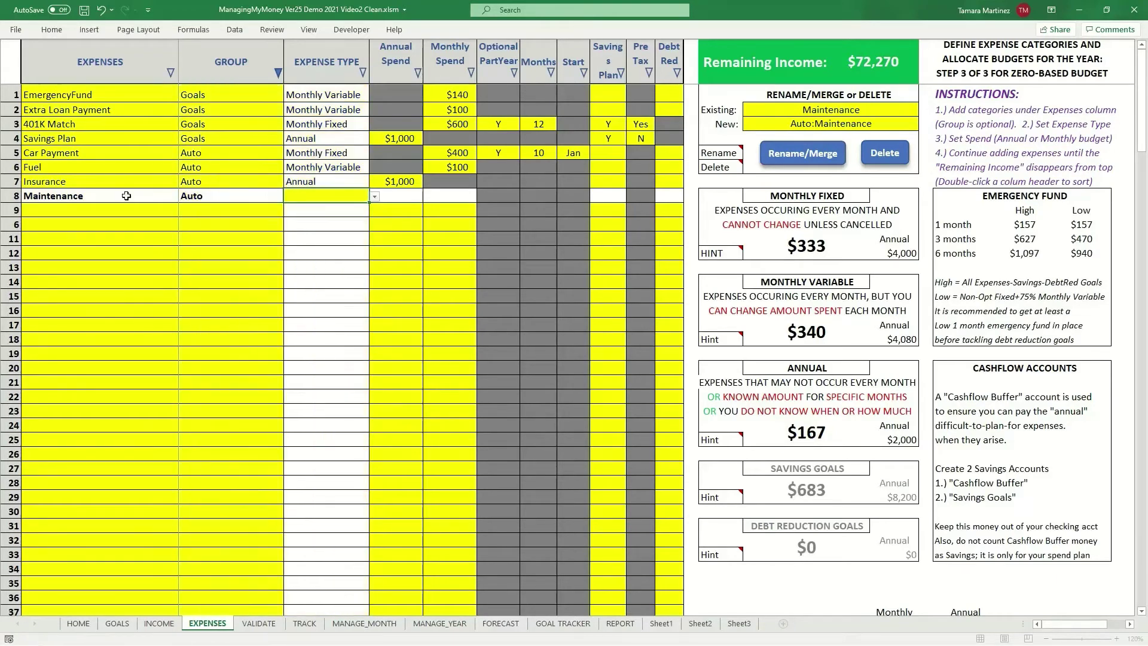
type("Annual")
key("Tab")
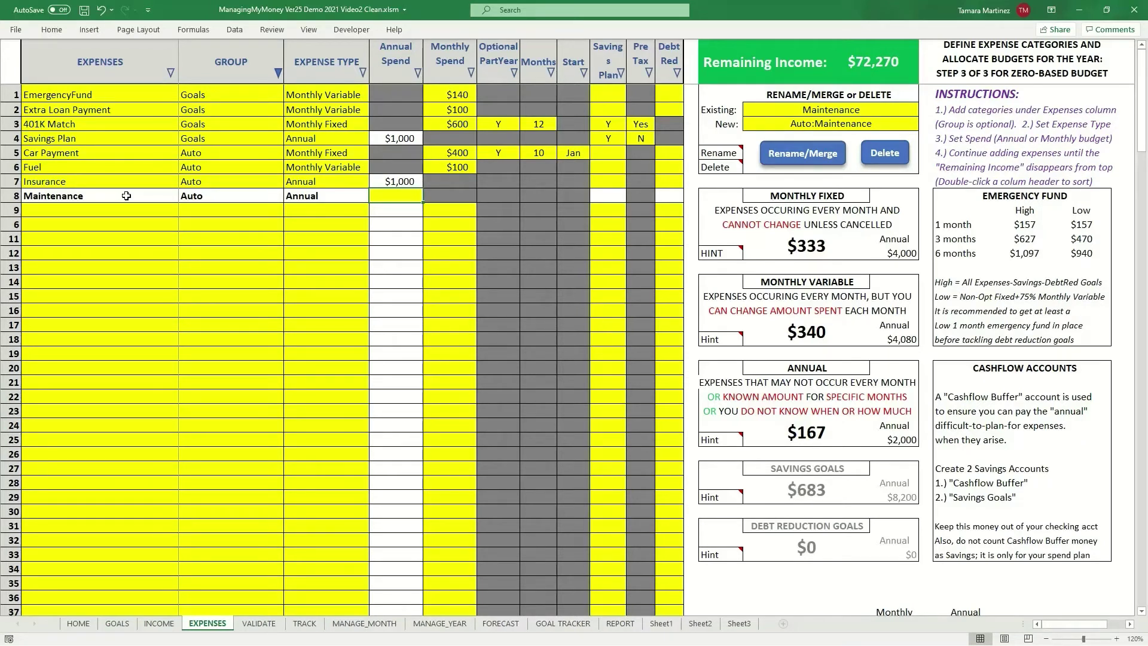
type("2500")
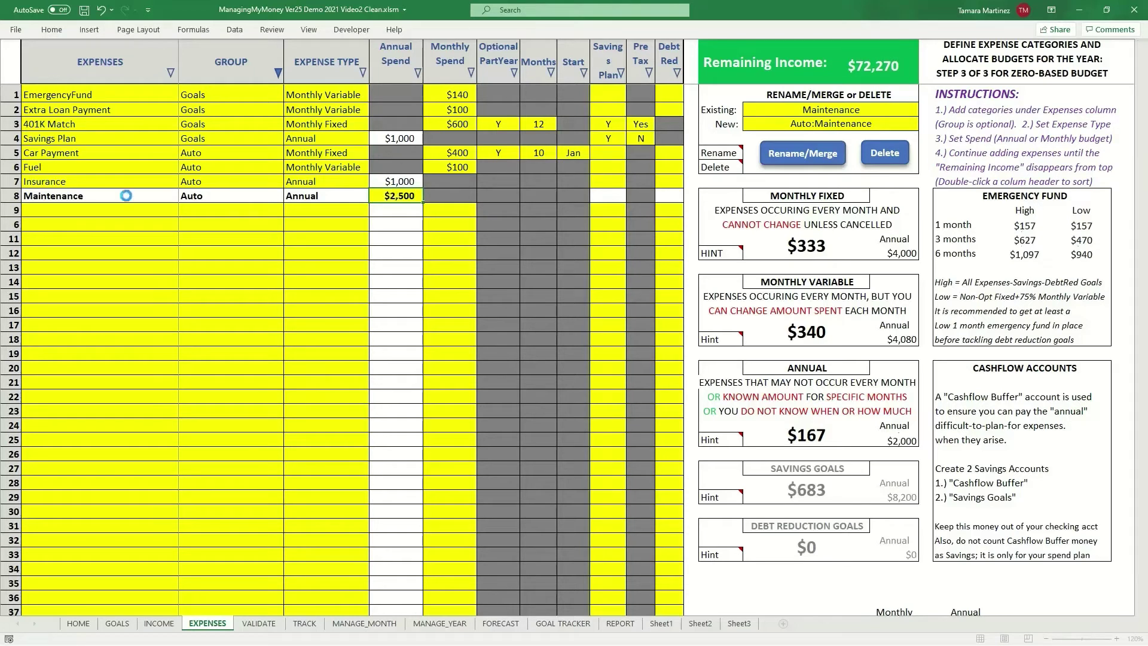
key("Return")
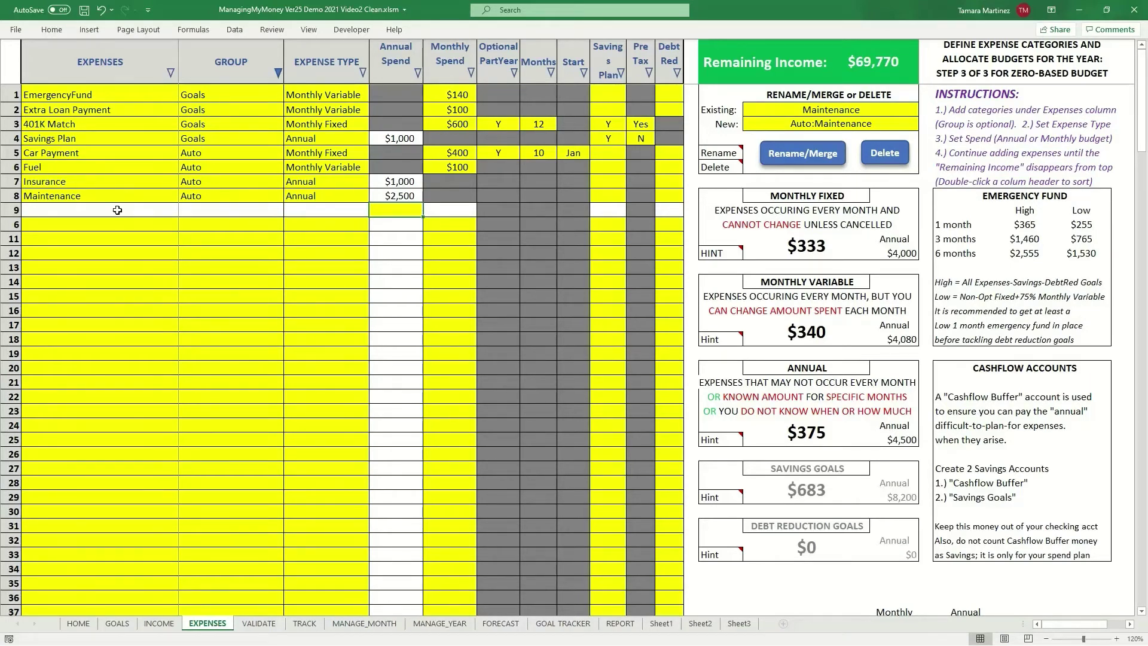
Add Registration as the ninth expense in the Auto group with the Annual expense type and an annual spend of $100
left_click(118, 210)
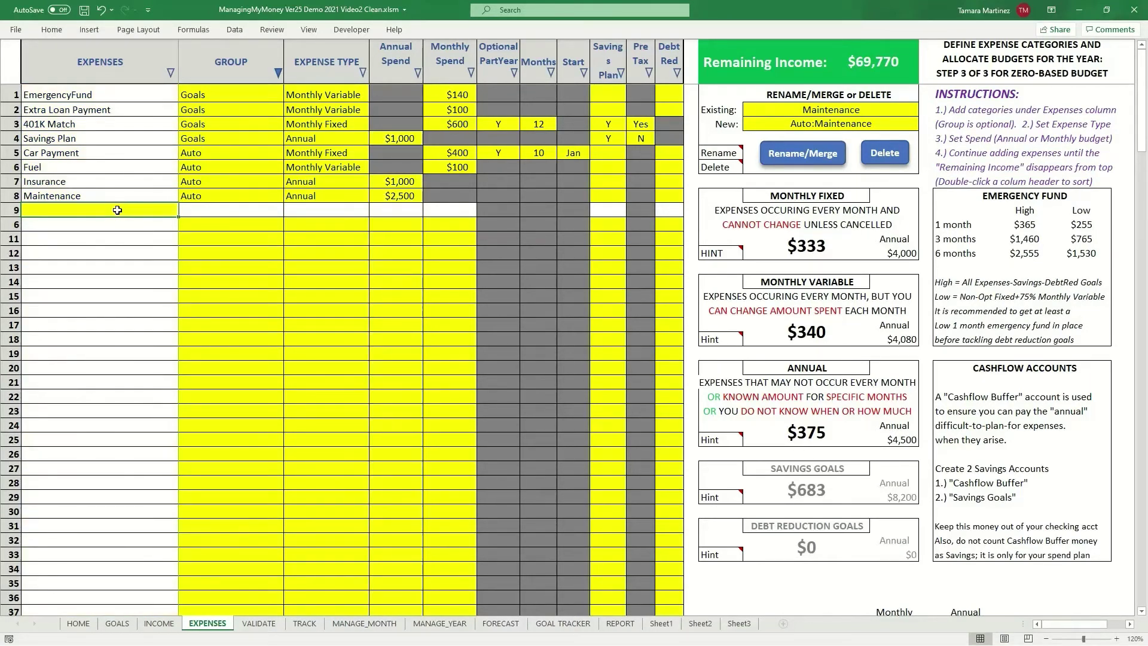
type("Registration")
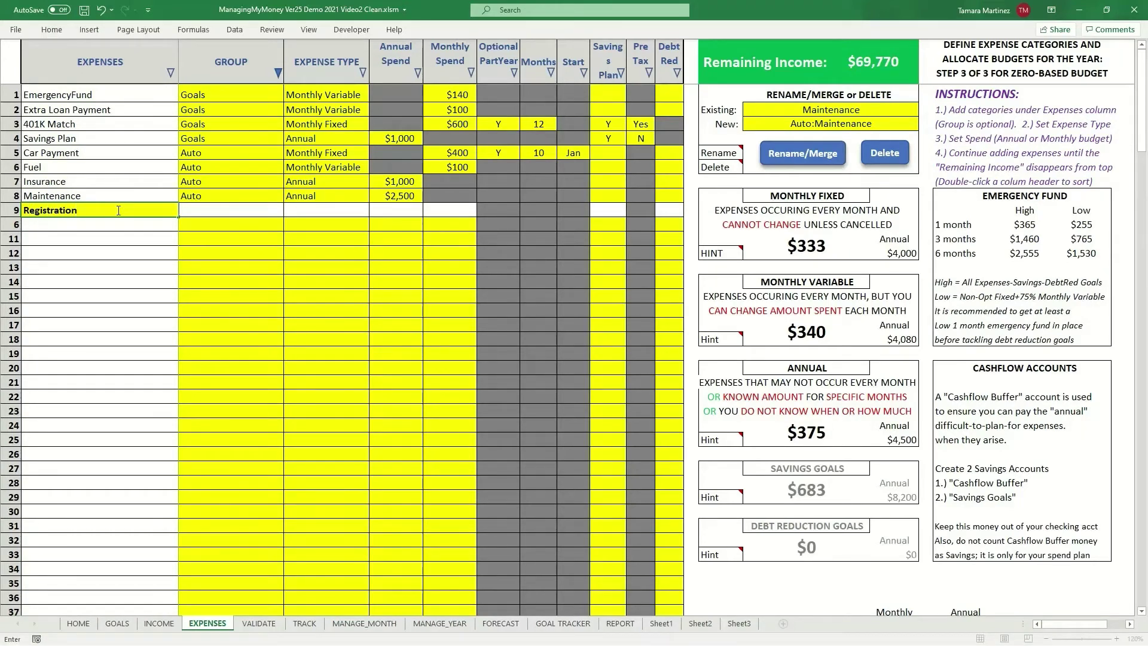
key("Tab")
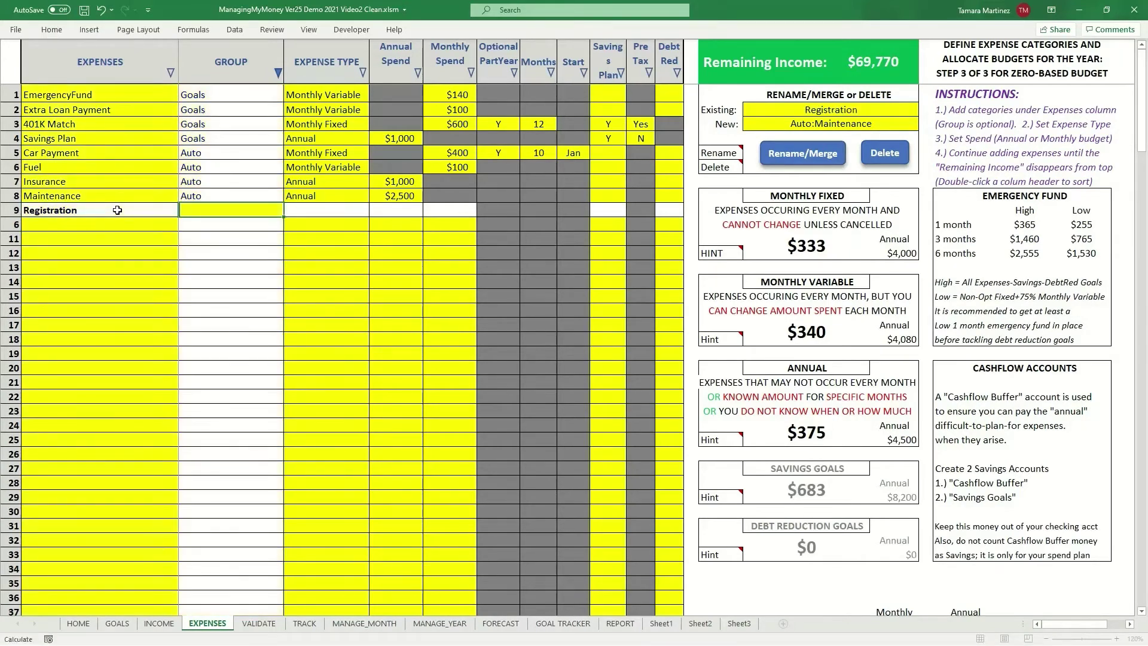
type("Auto")
key("Tab")
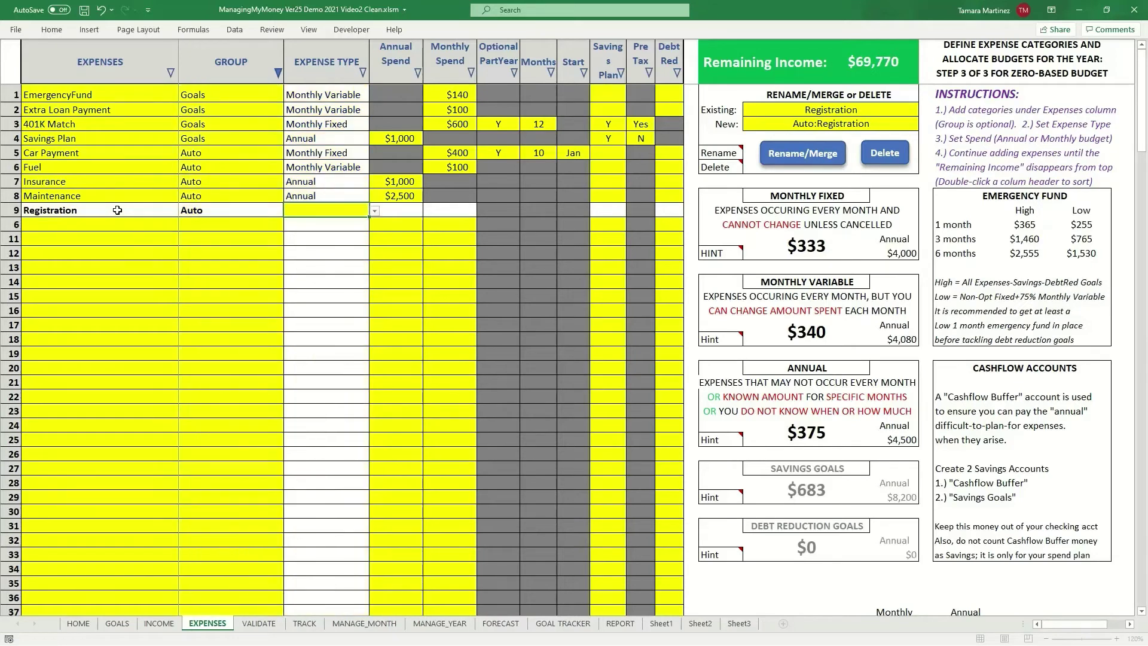
type("Annual")
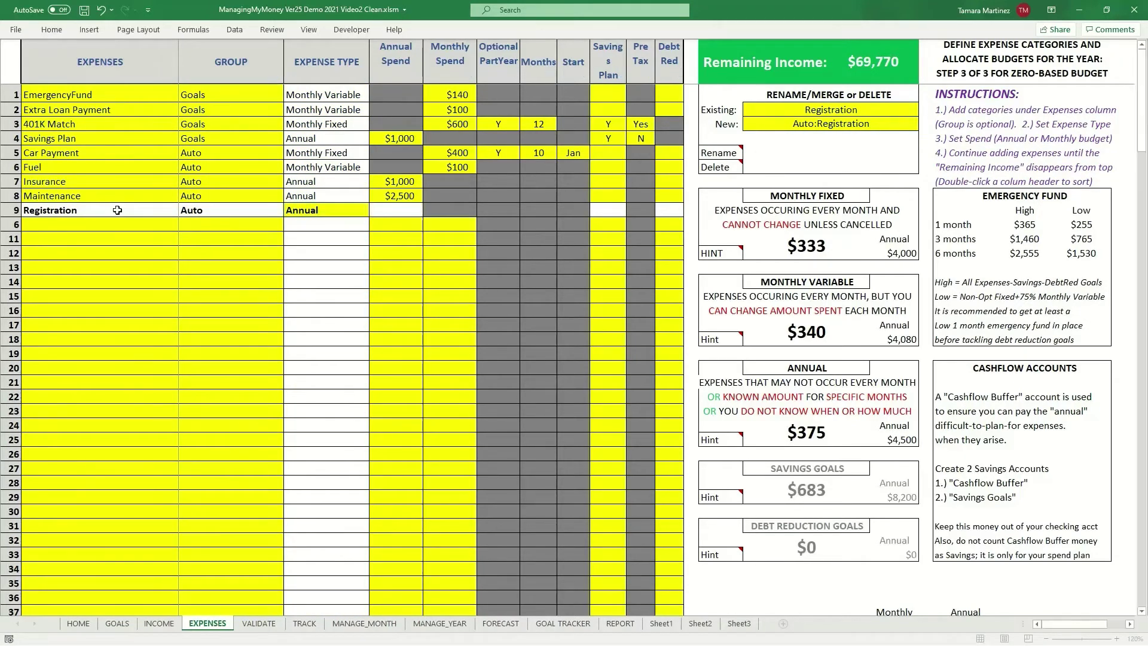
key("Tab")
type("100")
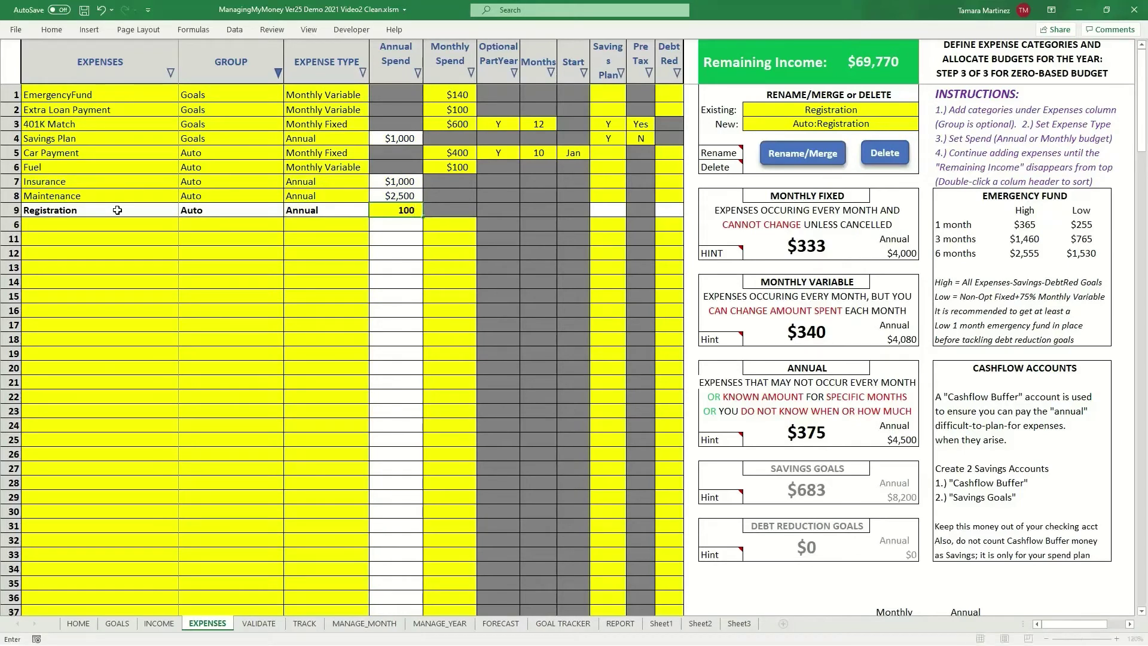
key("Return")
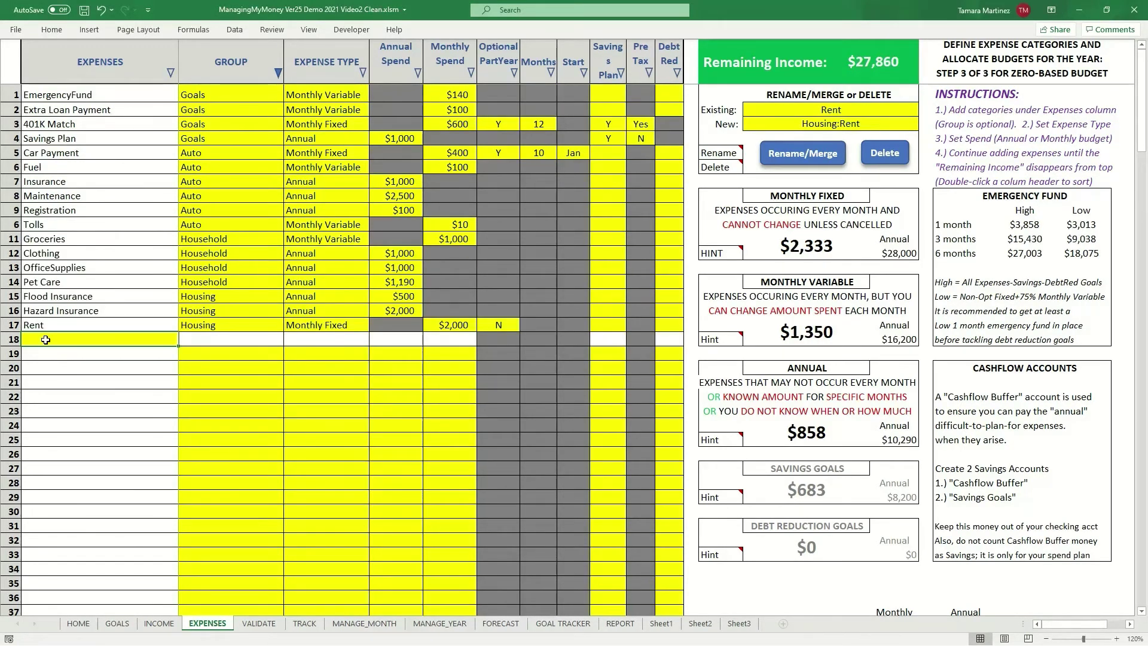
Add Medical in the row below Rent, in the Medical group with the Annual expense type and an annual spend of $3,000
type("Medical")
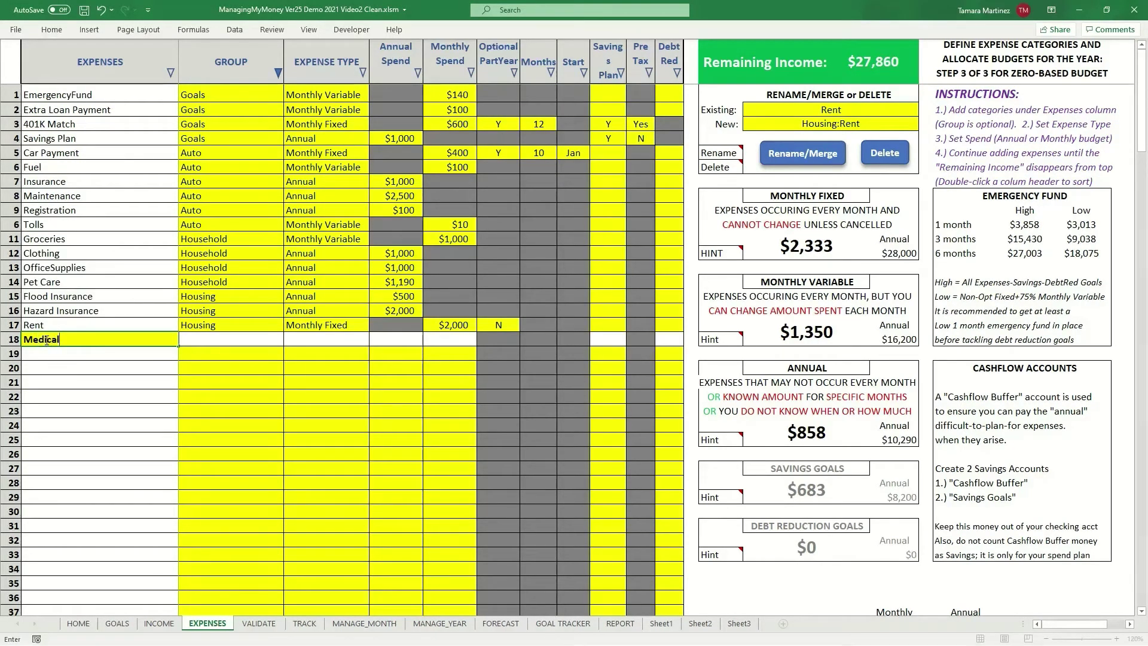
key("Tab")
type("M")
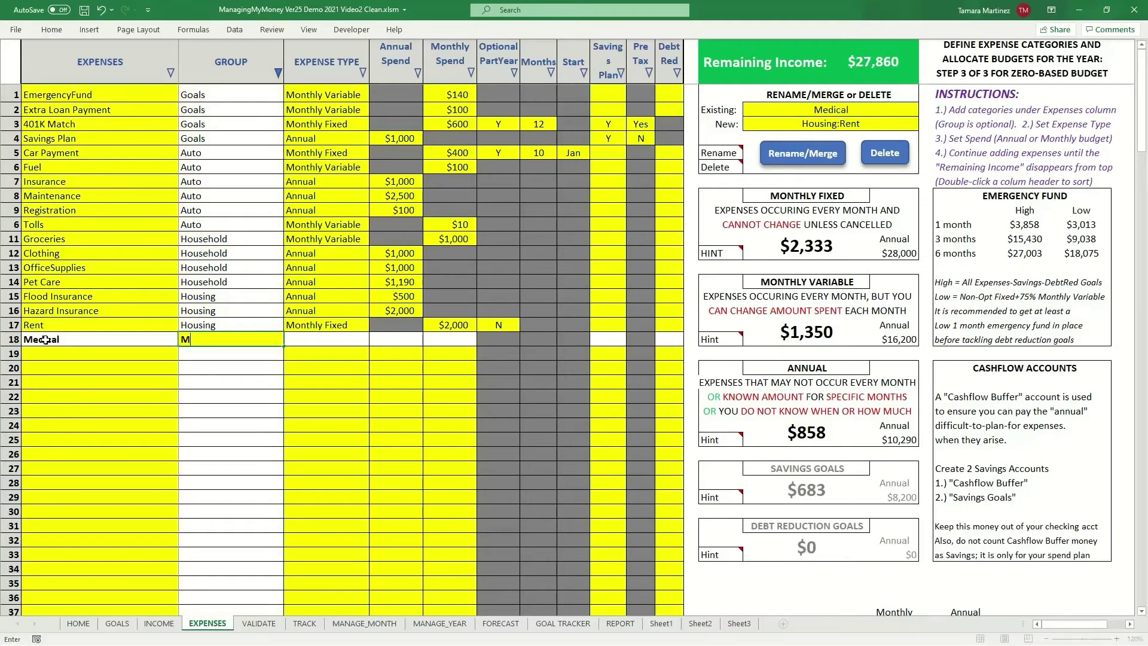
type("edical")
key("Tab")
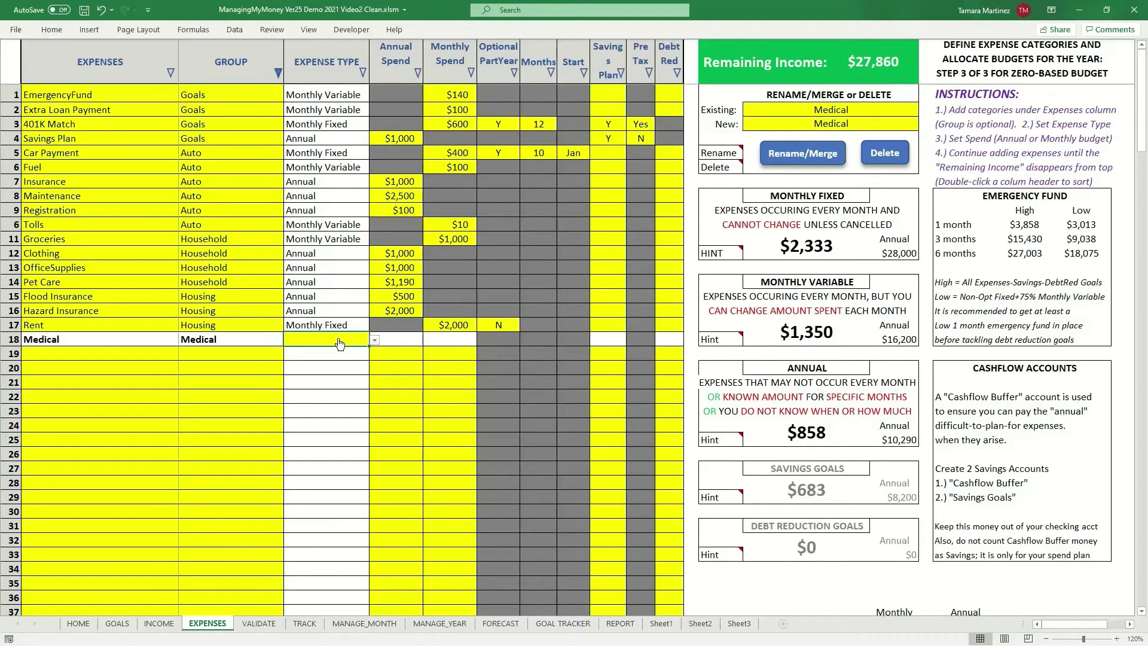
type("A")
key("Tab")
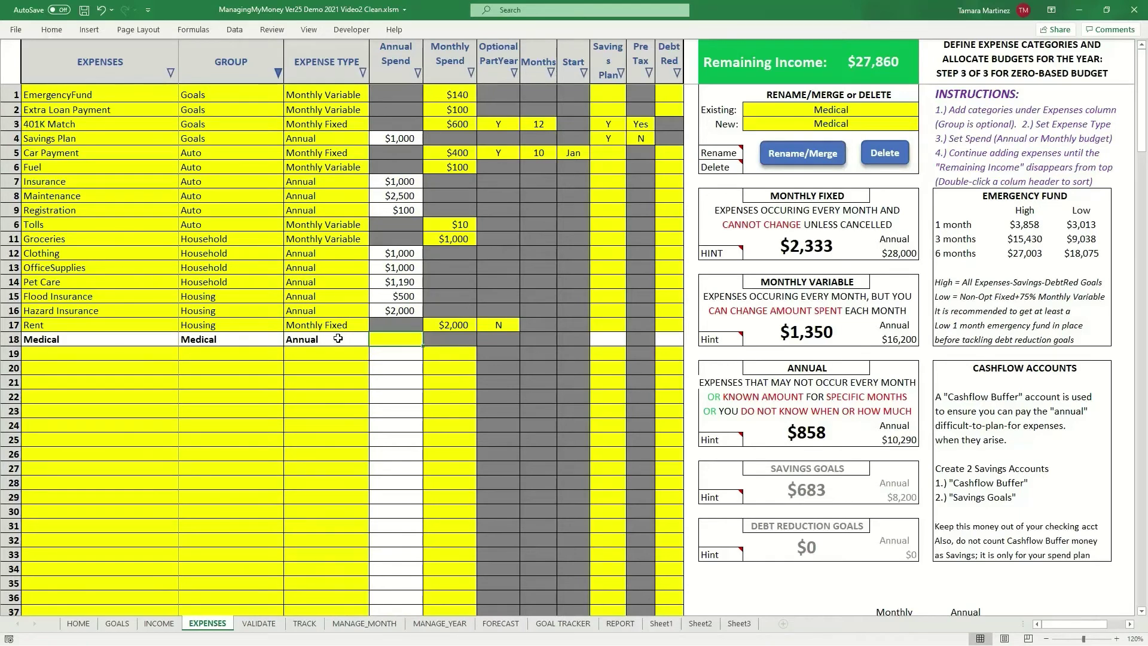
type("3000")
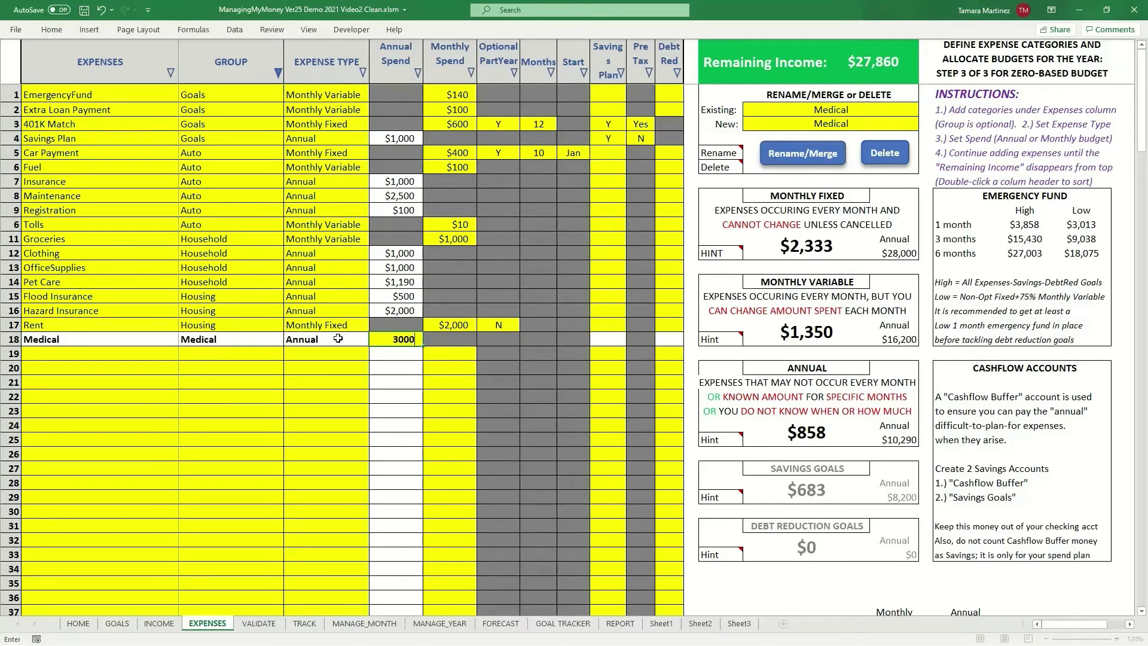
Mark the Extra Loan Payment expense in the Goals group as debt reduction with Y
left_click(116, 353)
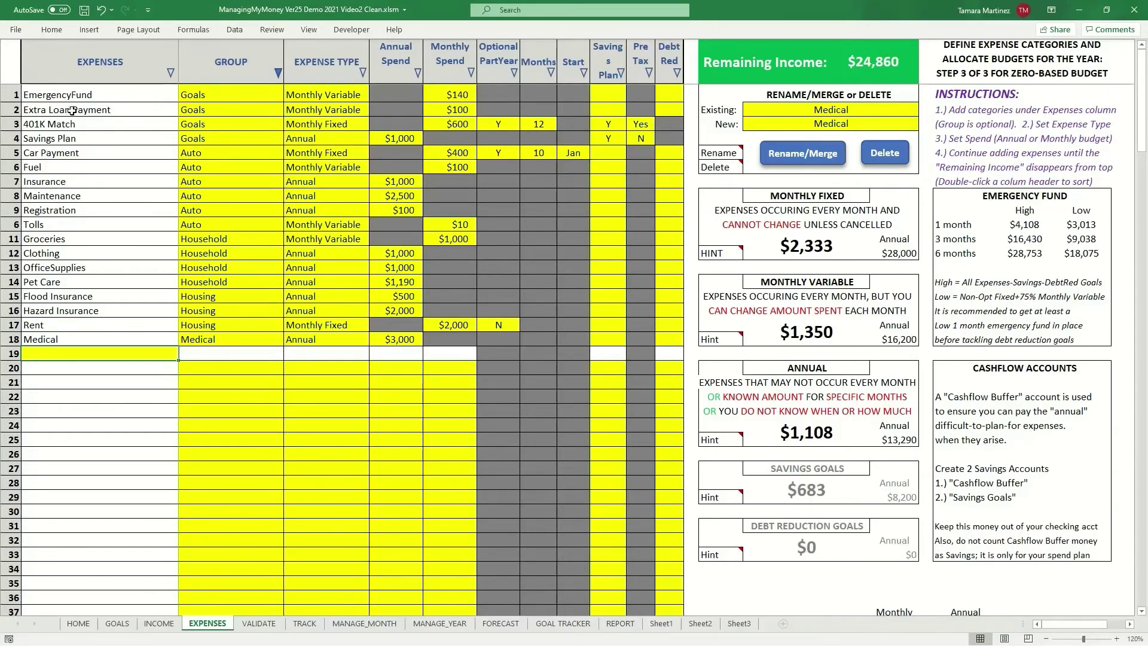
left_click(44, 110)
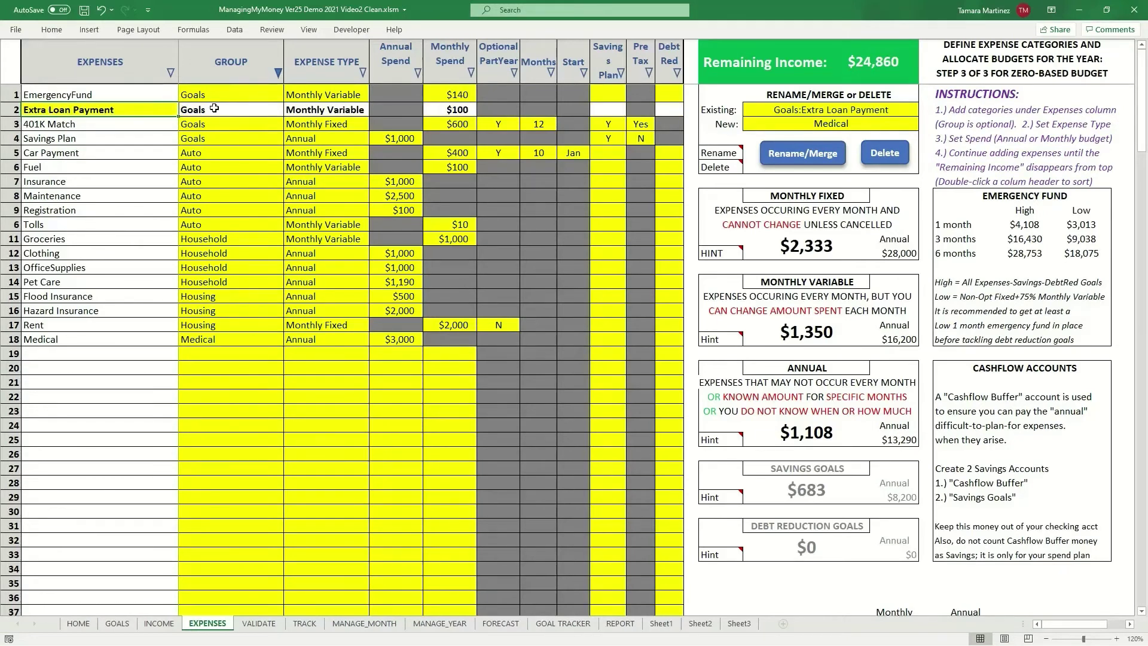
left_click(669, 111)
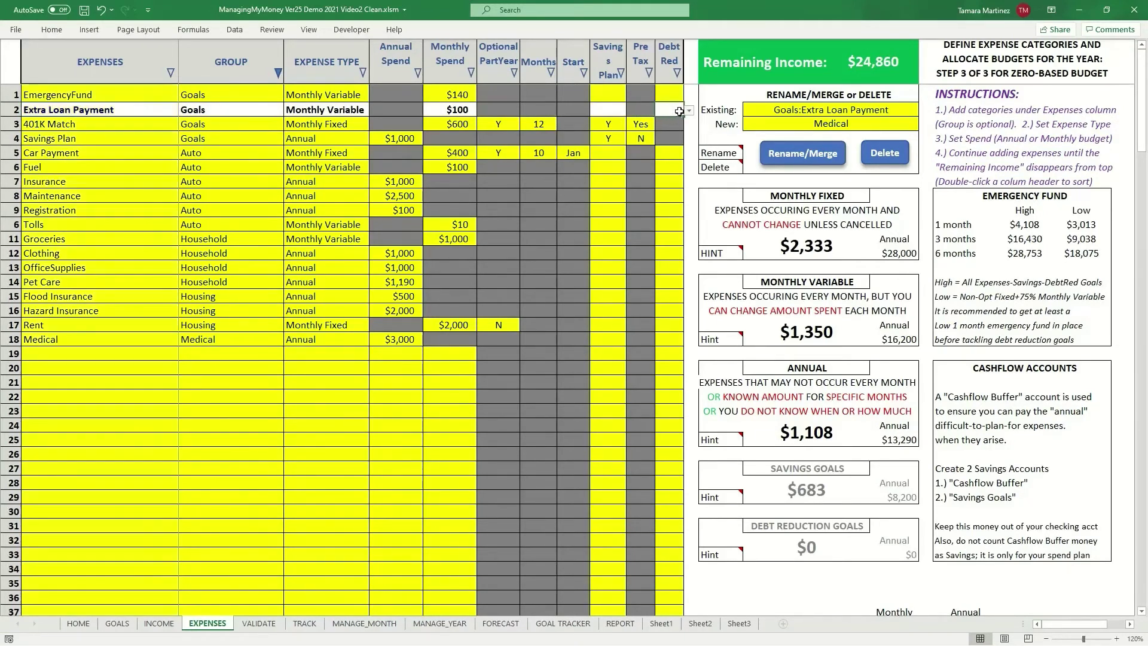
key("alt+Down")
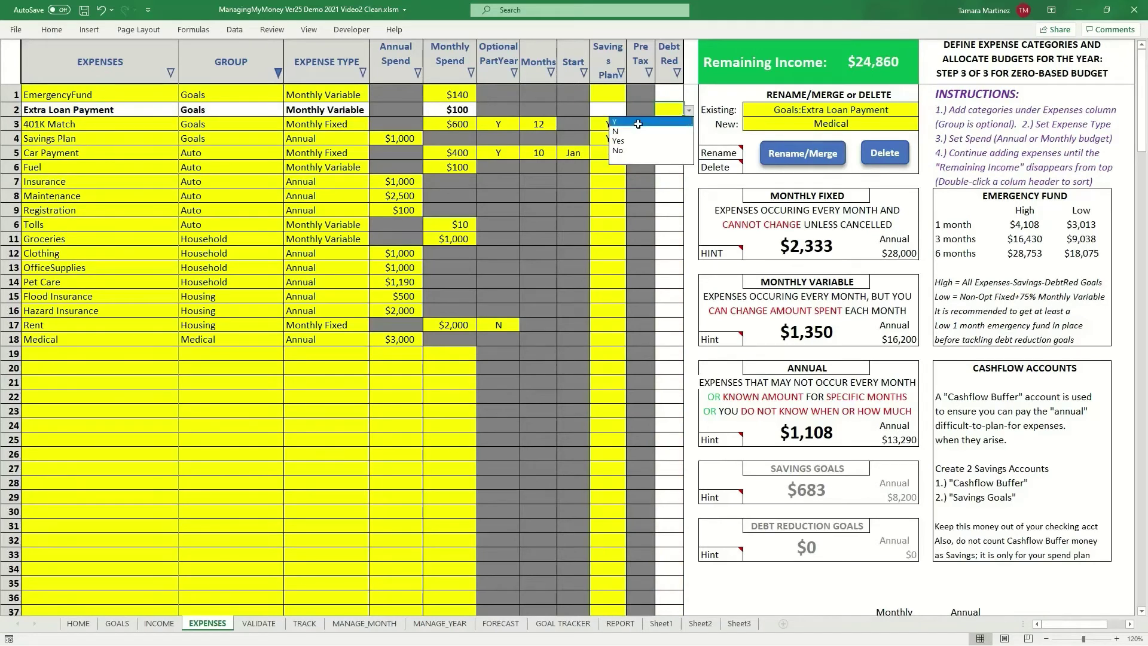
left_click(616, 121)
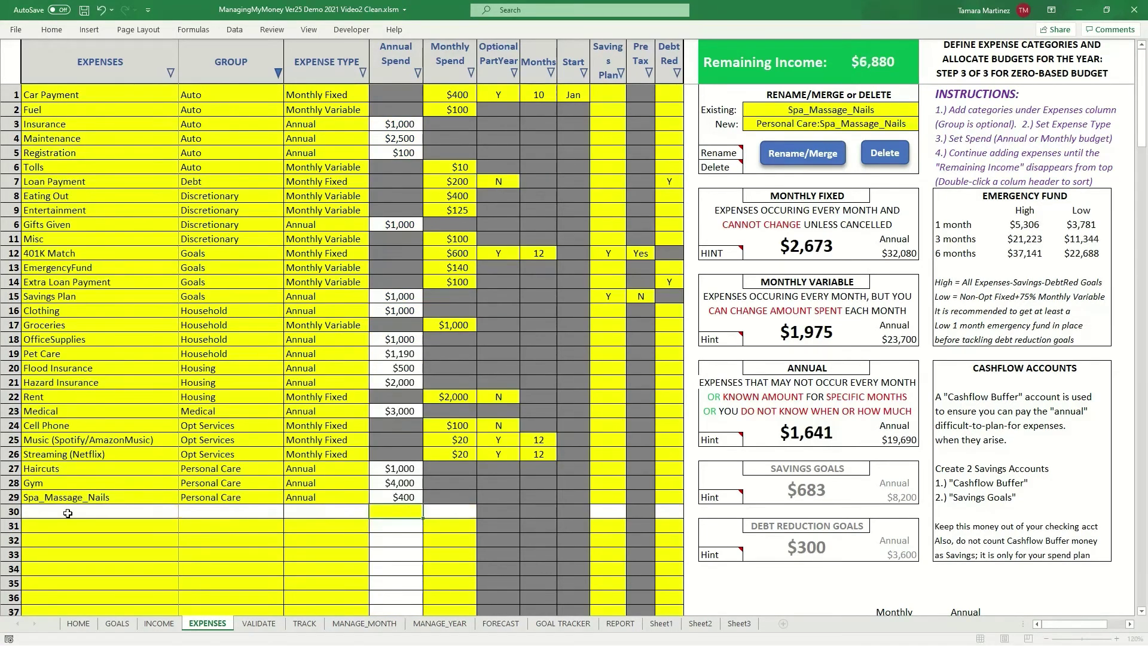
Examine the workflow status on the HOME sheet, the income forecast, the remaining income on the expense list and the Balance Box on the VALIDATE sheet
left_click(67, 512)
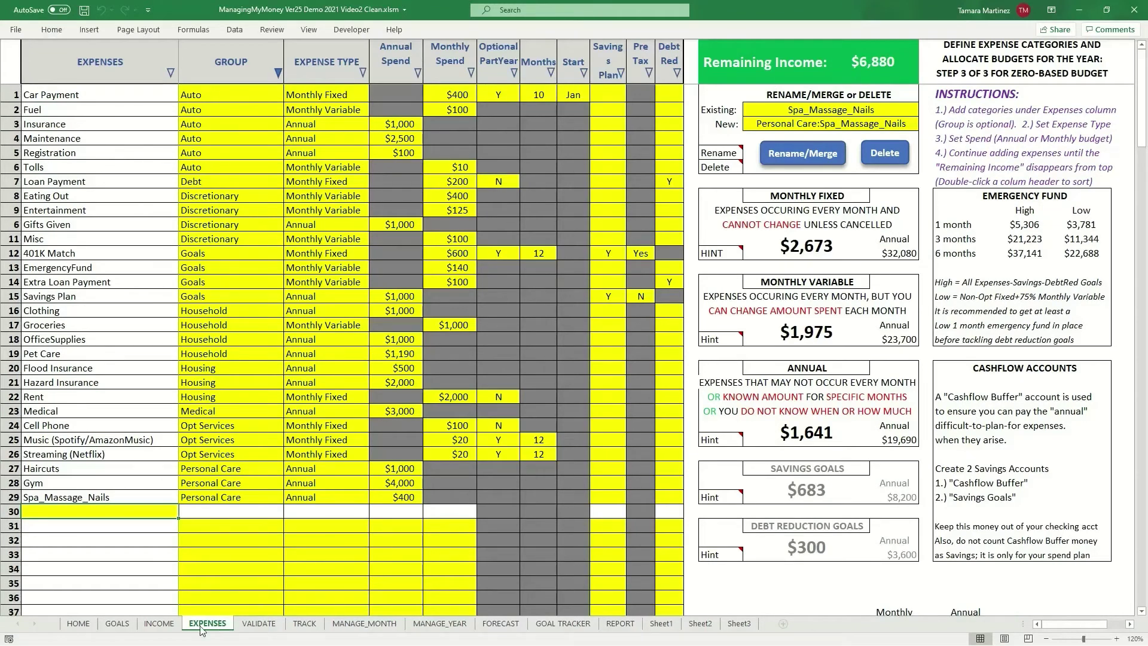
left_click(80, 624)
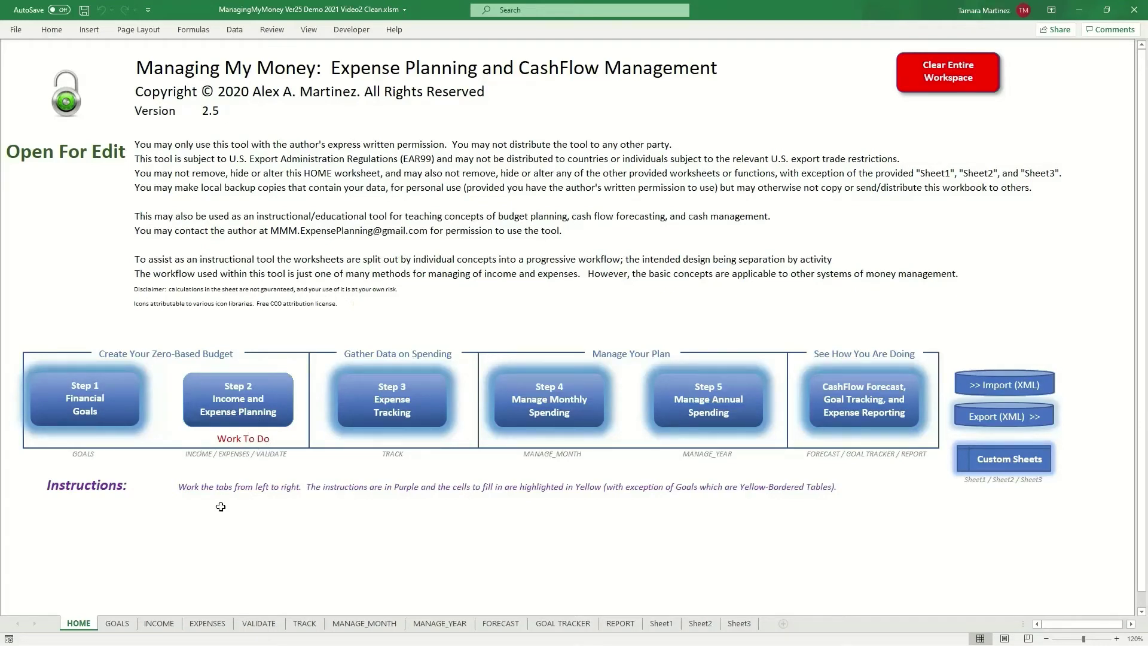
left_click(160, 623)
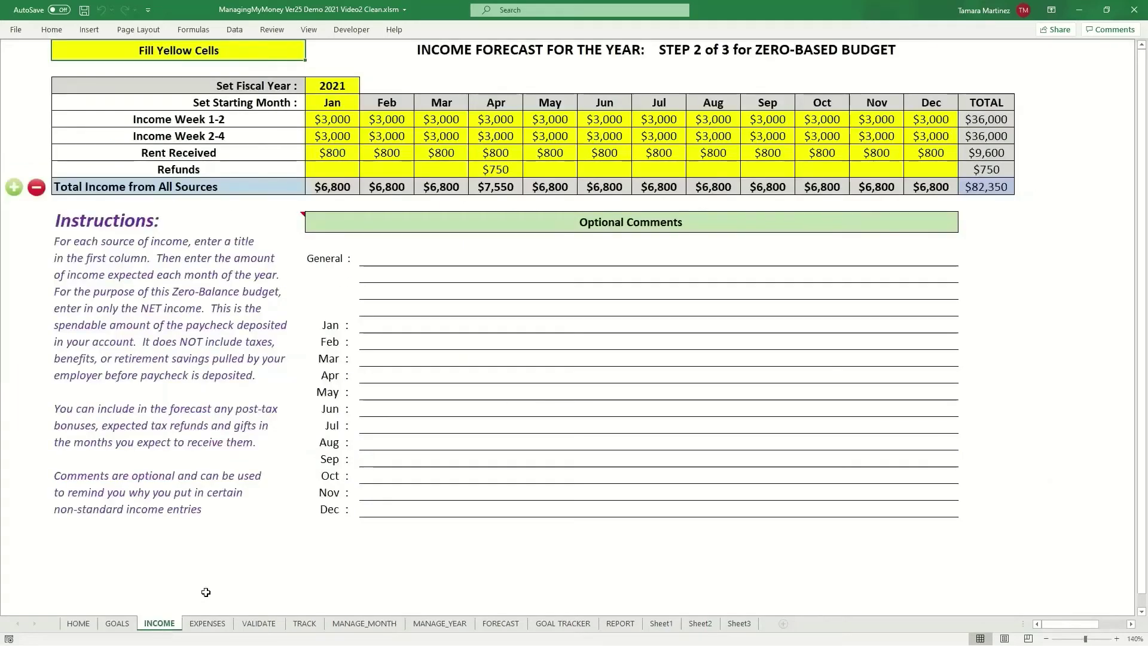
left_click(199, 623)
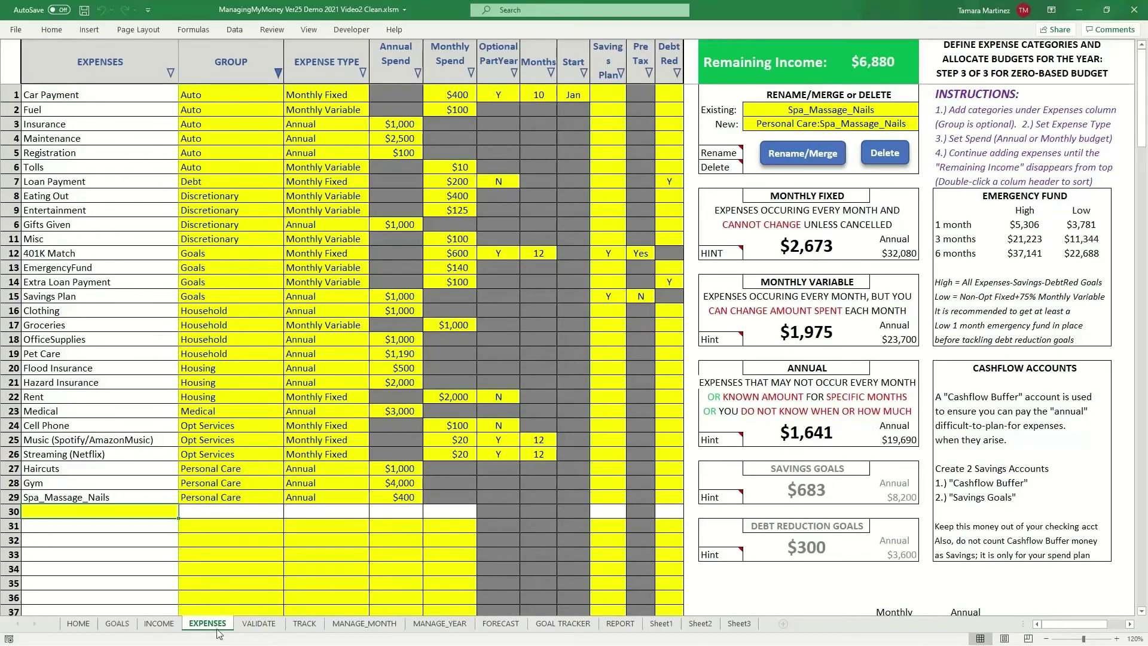
left_click(78, 623)
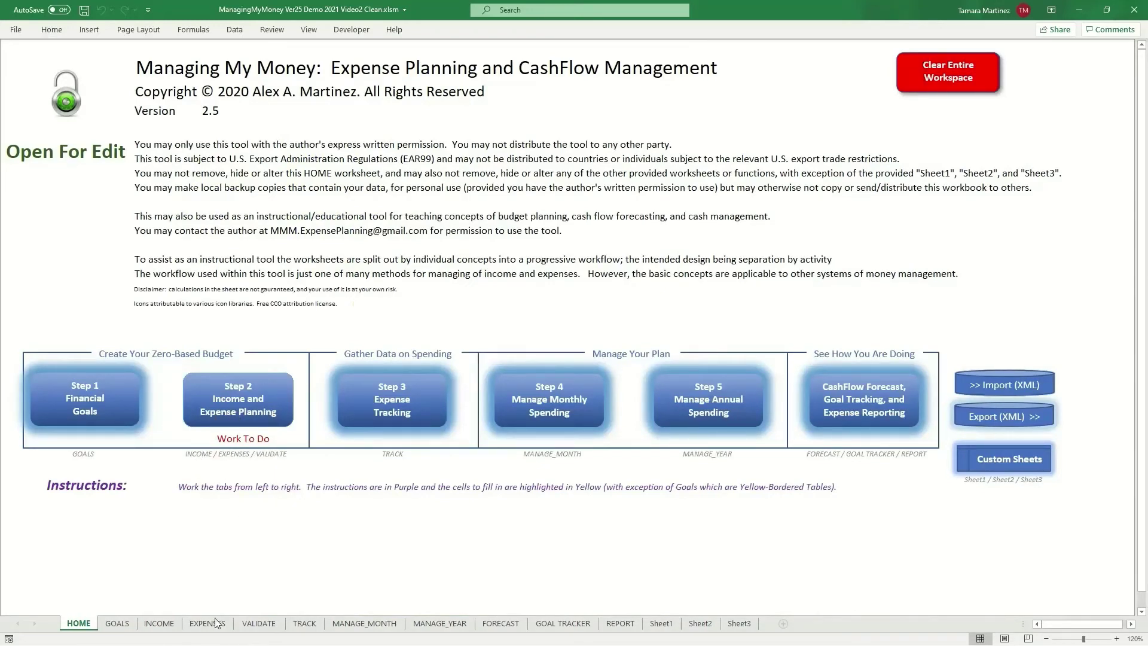
left_click(250, 624)
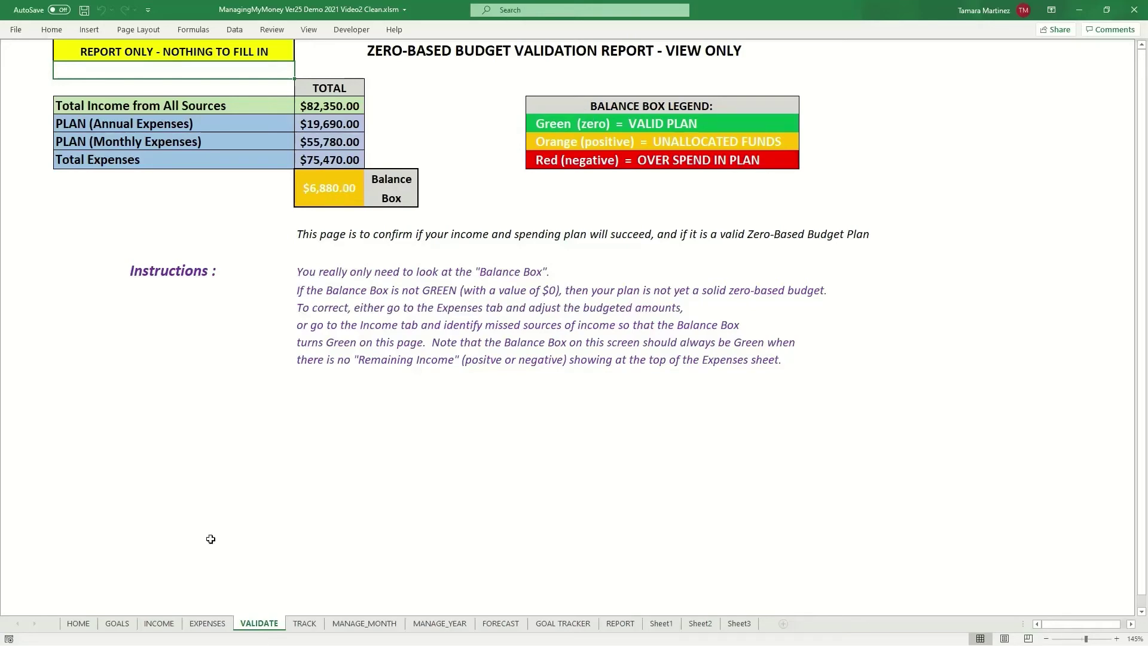
left_click(208, 622)
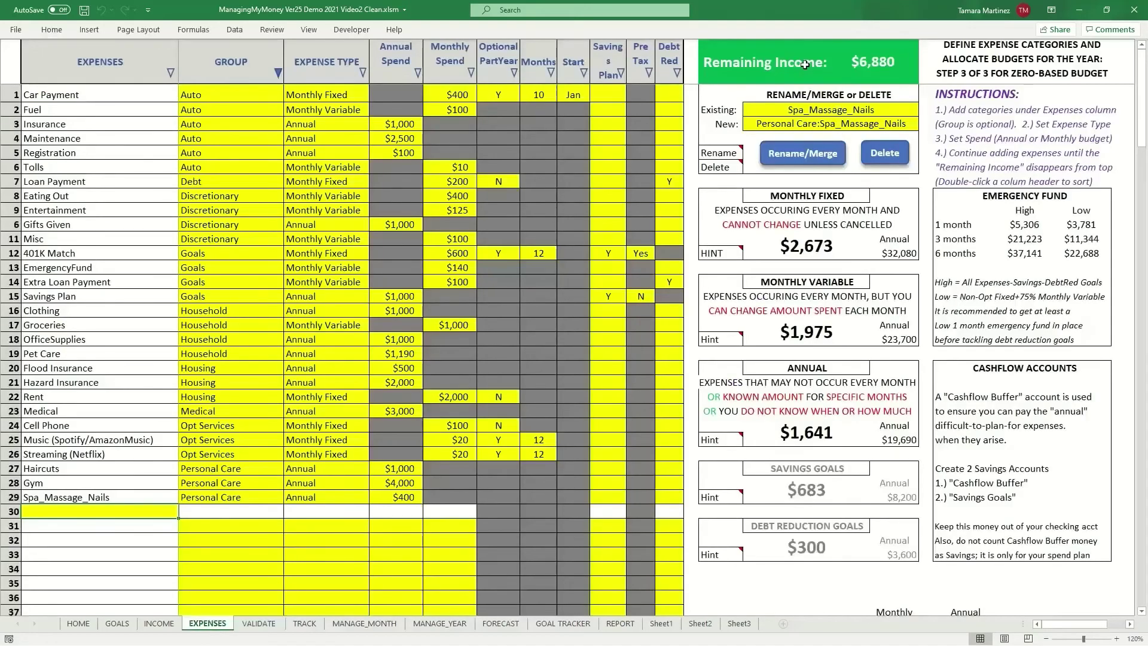
left_click(271, 623)
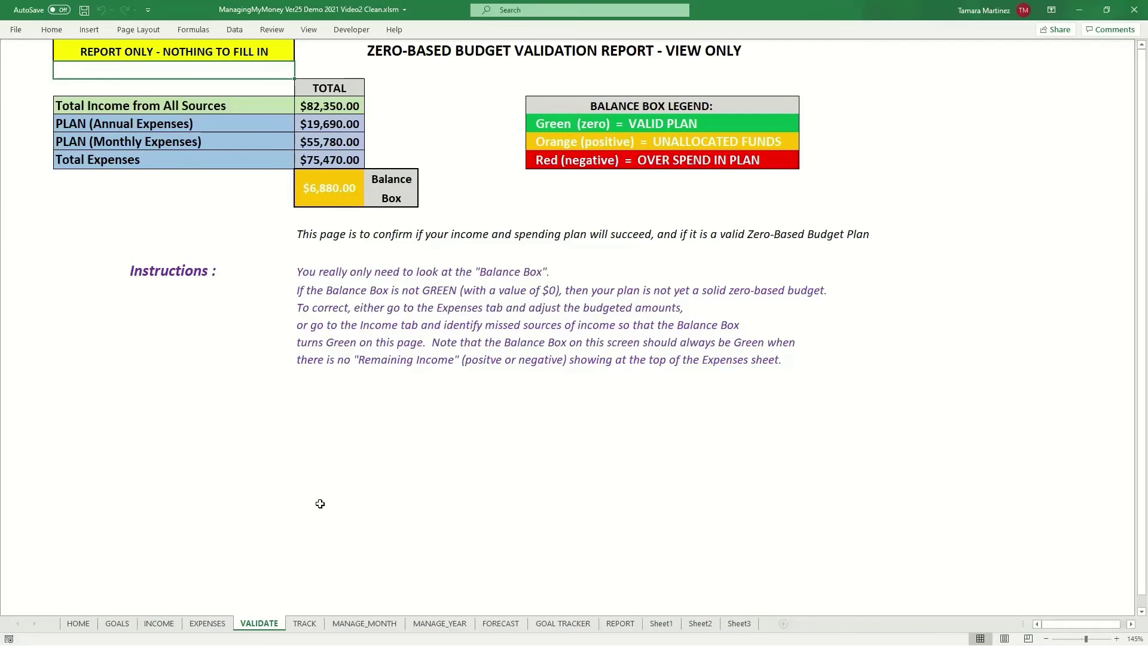
Add Electricity to the expense list in row 30, in the Utilities group with the Annual expense type and an annual spend of $1,500
left_click(207, 623)
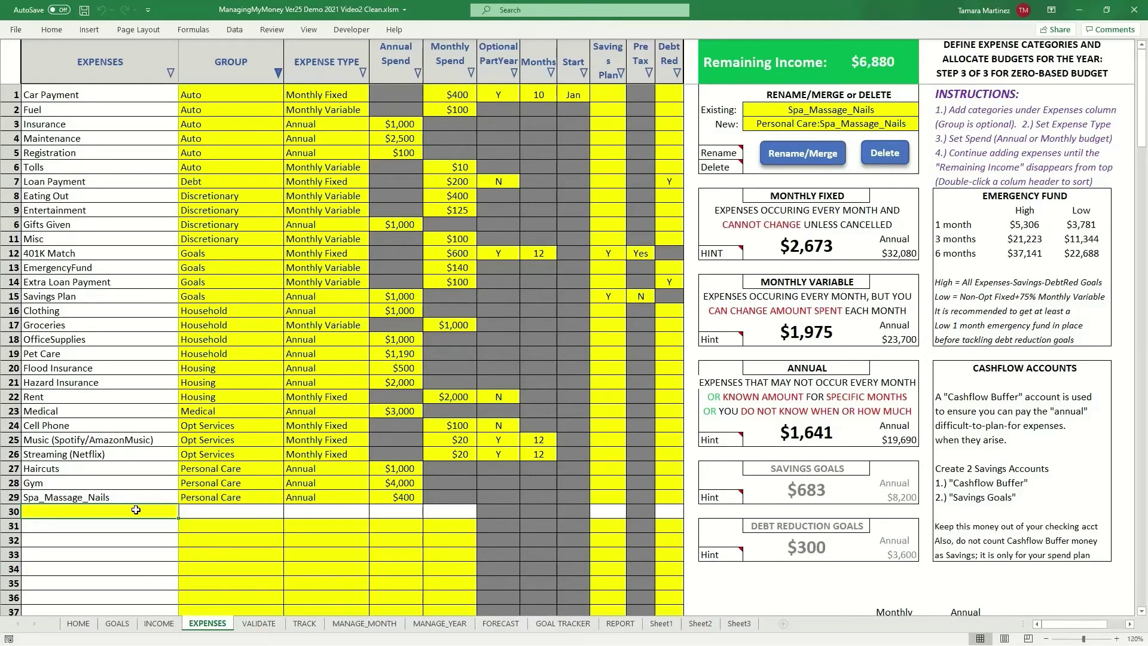
type("Electricity")
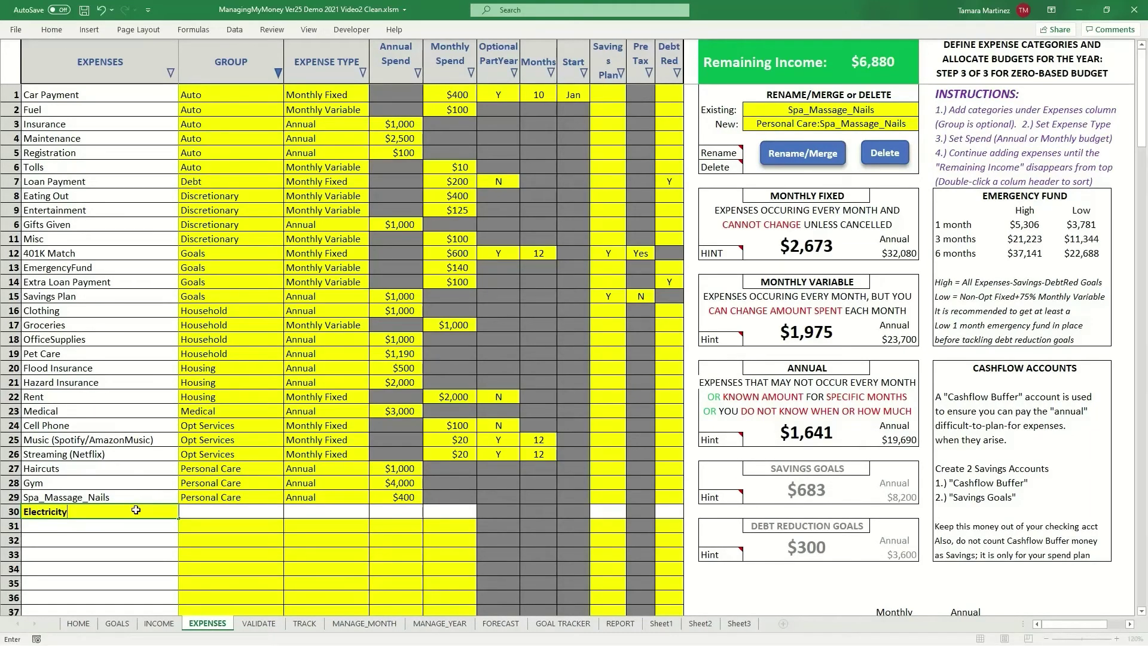
key("Tab")
type("Uti")
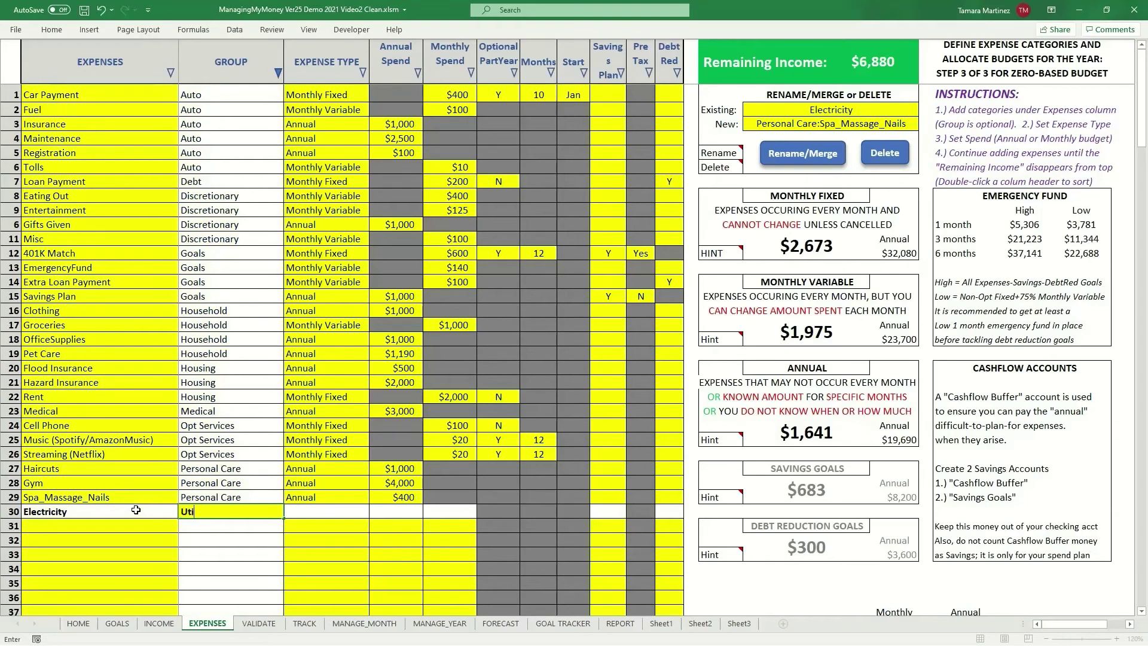
type("lities")
key("Tab")
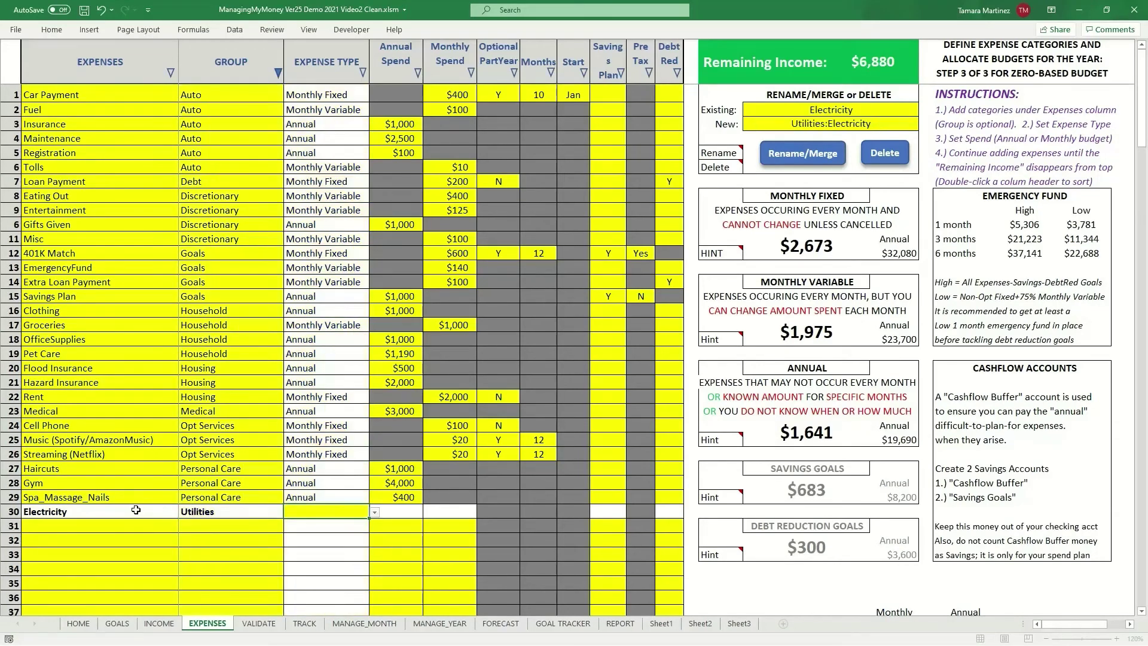
type("Annual")
key("Tab")
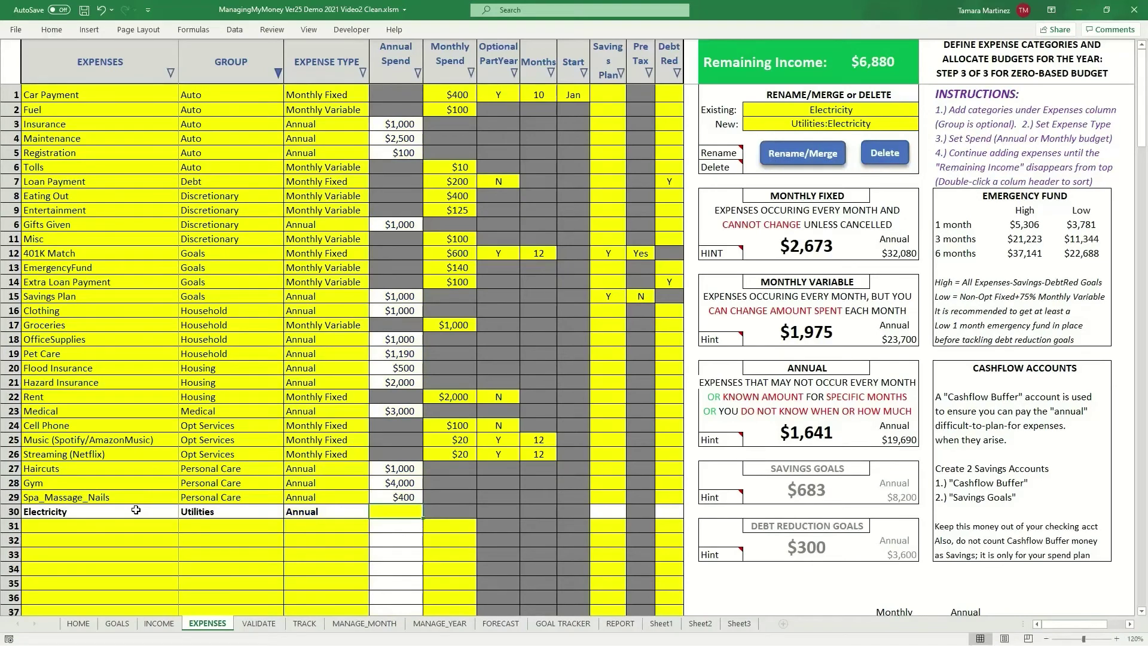
type("1500")
key("Return")
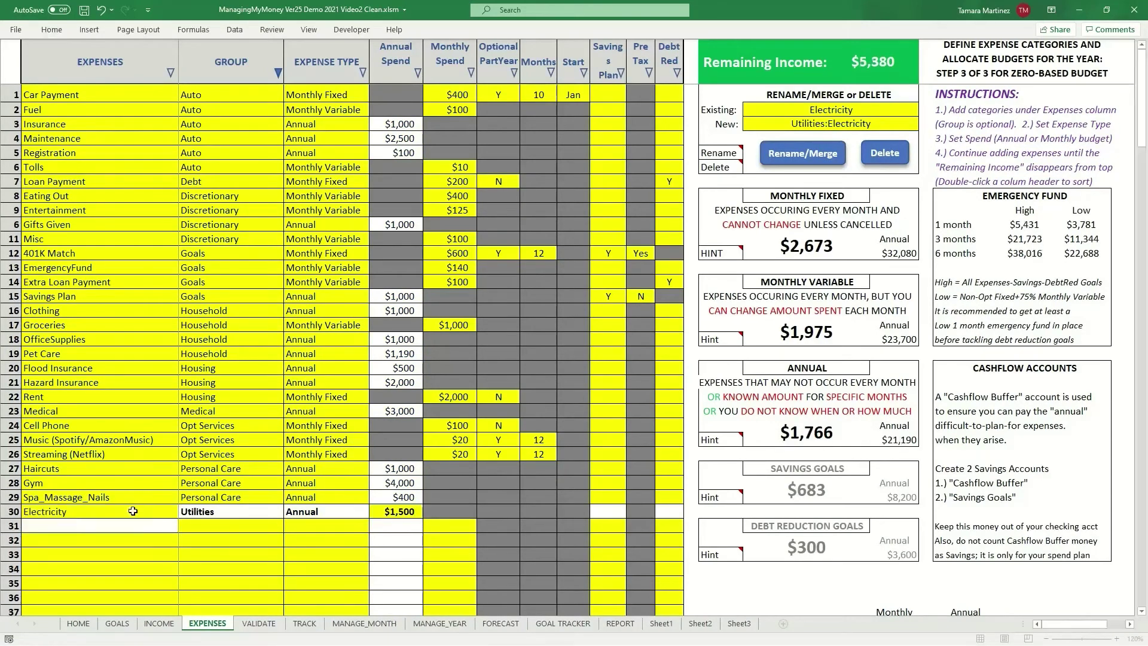
Add Gas in the row below Electricity, in the Utilities group with the Annual expense type and an annual spend of $420
left_click(78, 526)
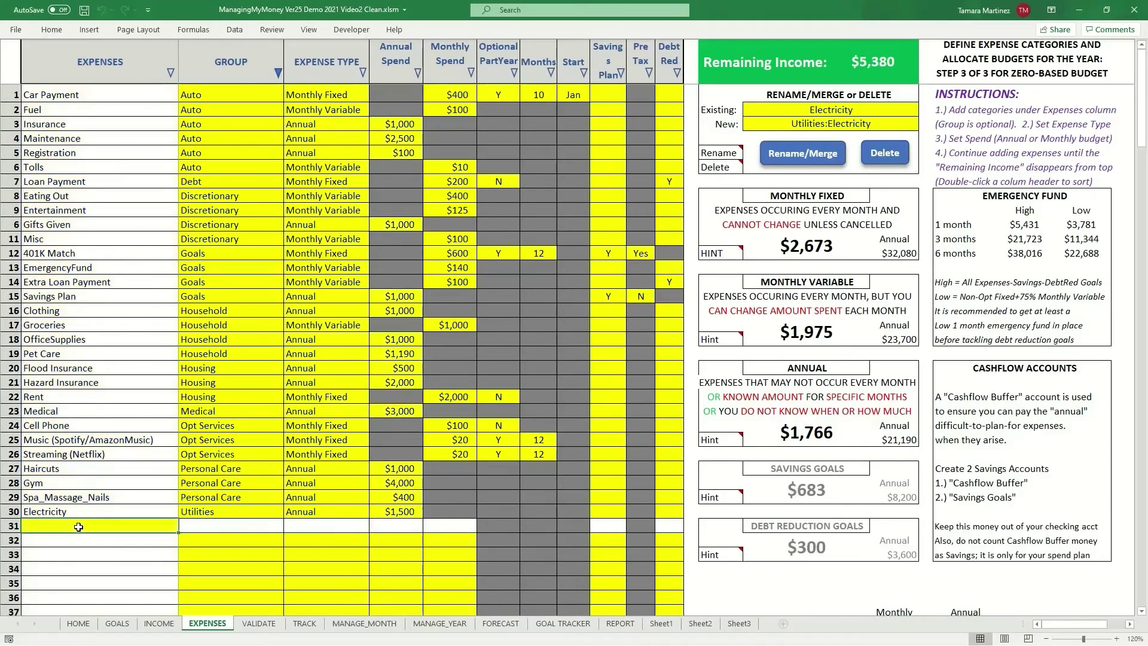
type("Gas")
key("Tab")
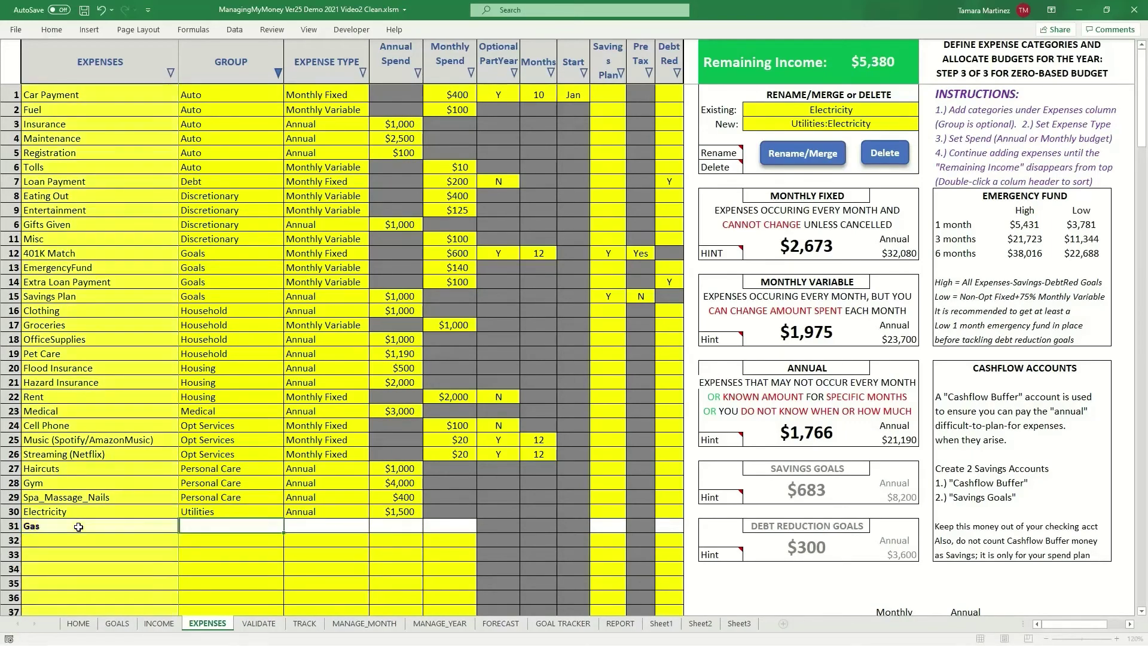
type("Utilities")
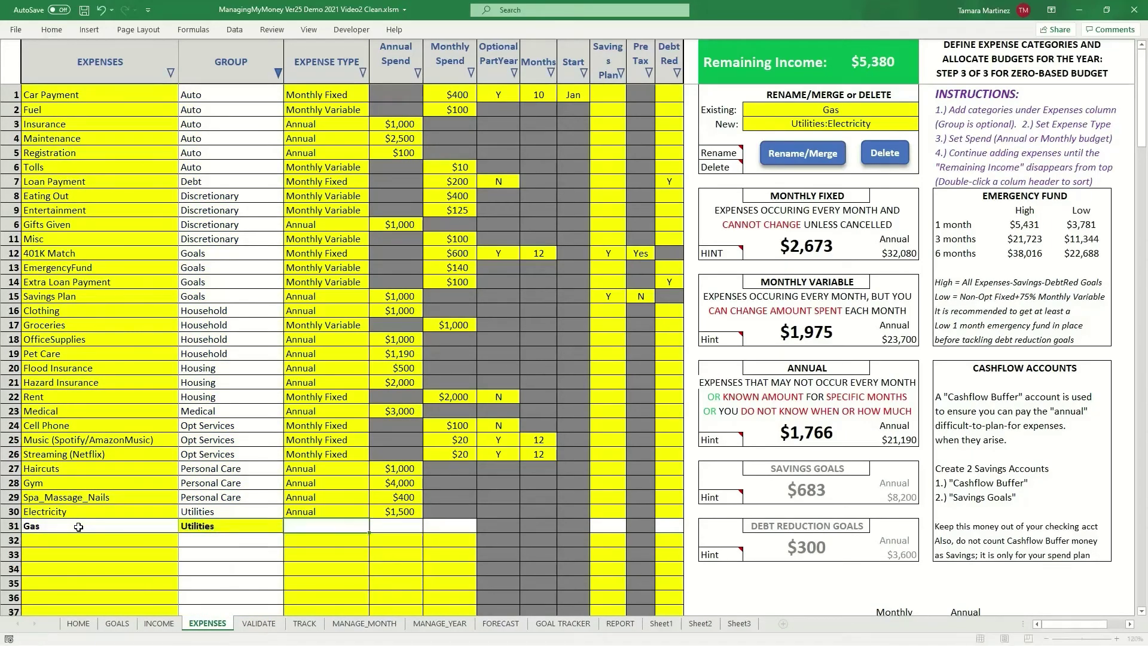
key("Tab")
type("A")
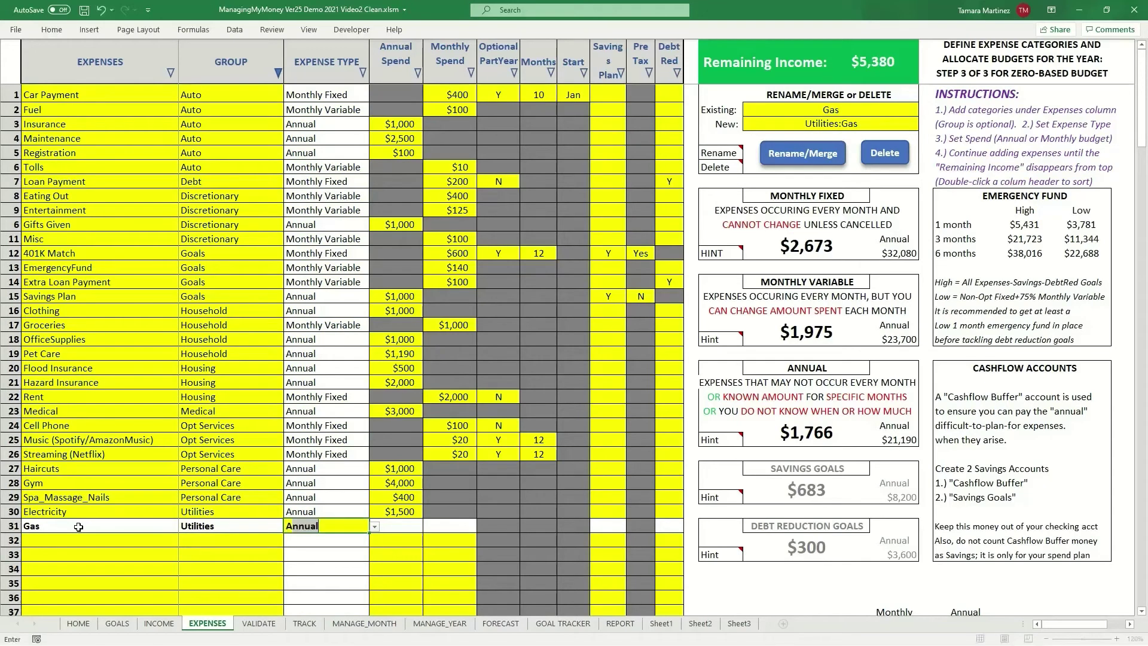
key("Tab")
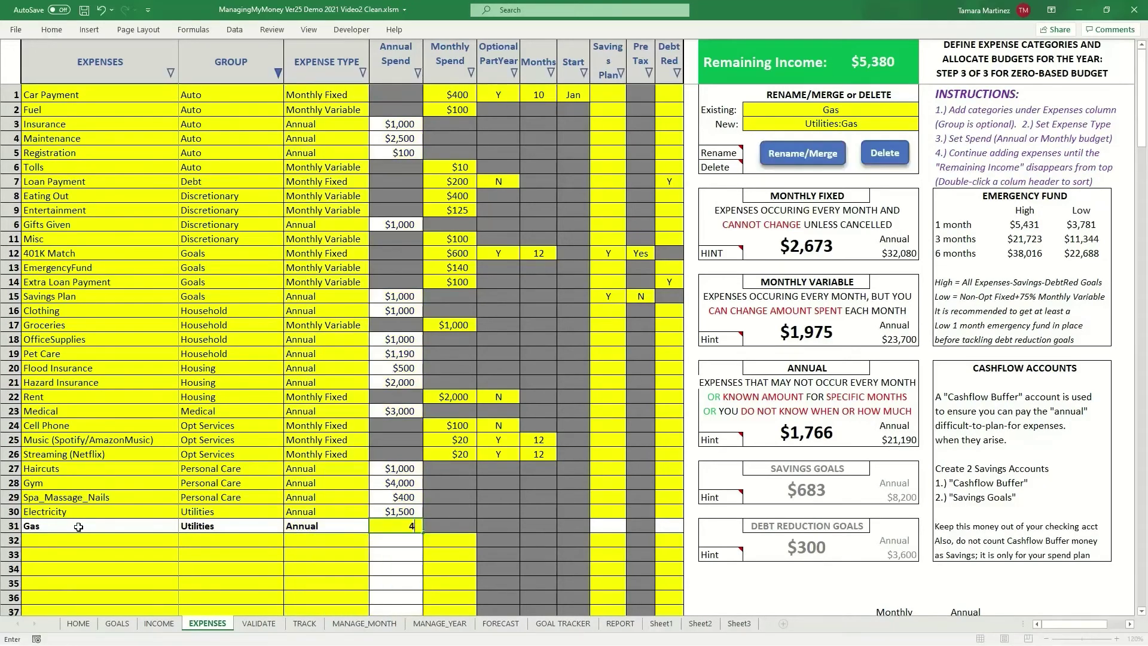
type("420")
Add Internet Service in the row below Gas, in the Utilities group with the Monthly Fixed expense type and a monthly spend of $80
left_click(72, 545)
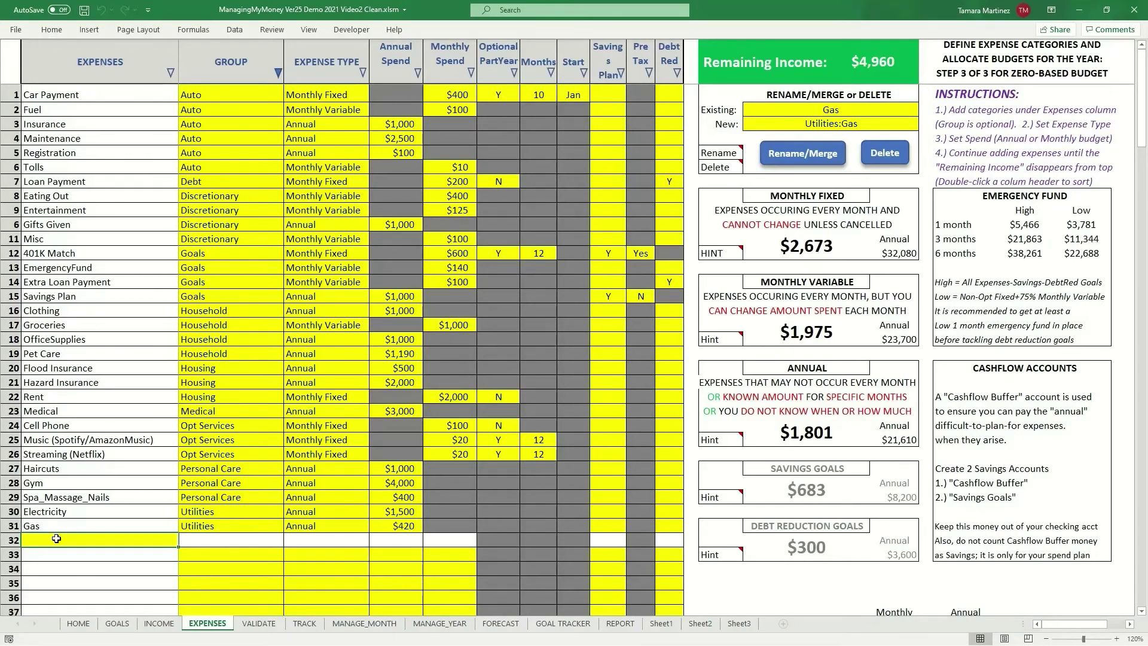
type("Internet")
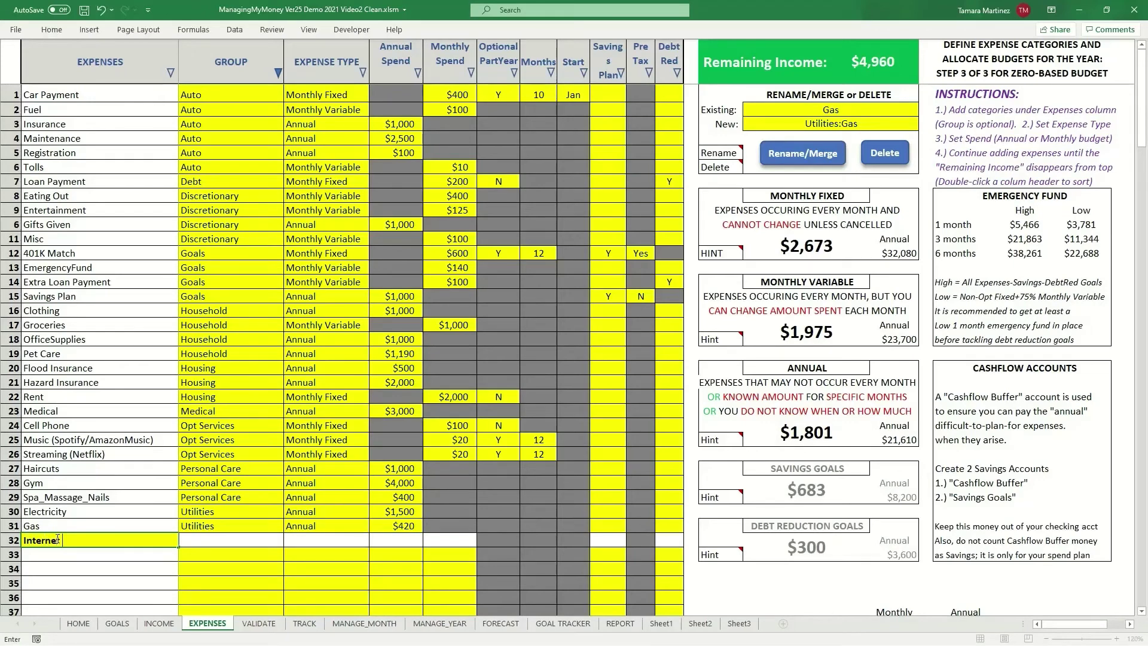
type(" Service")
key("Tab")
type("U")
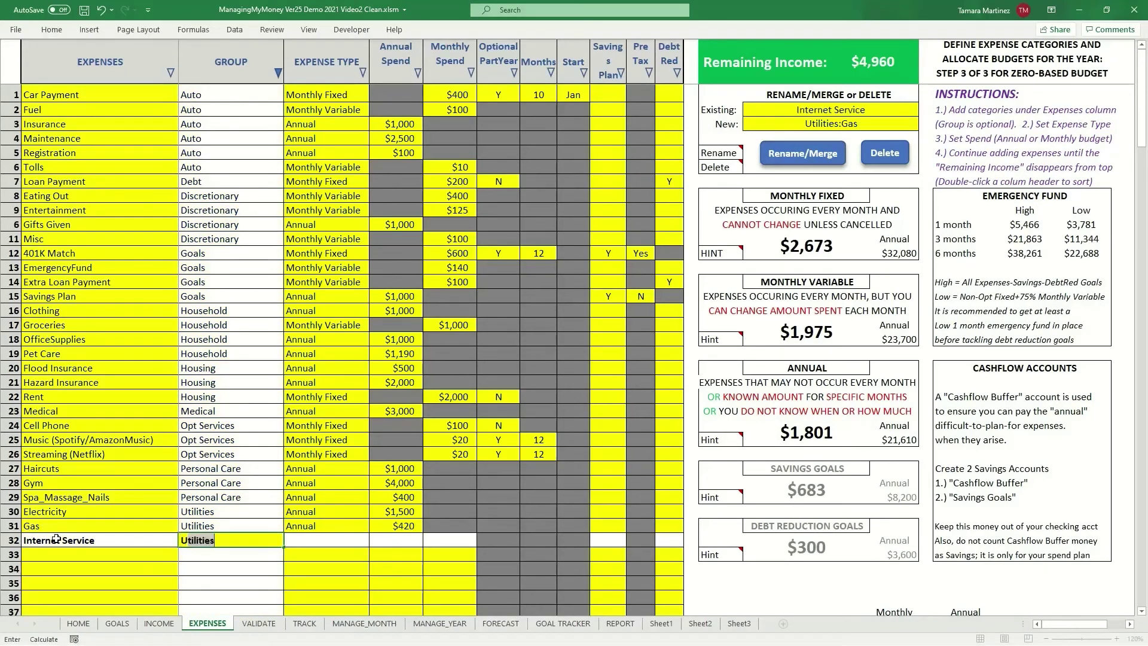
key("Tab")
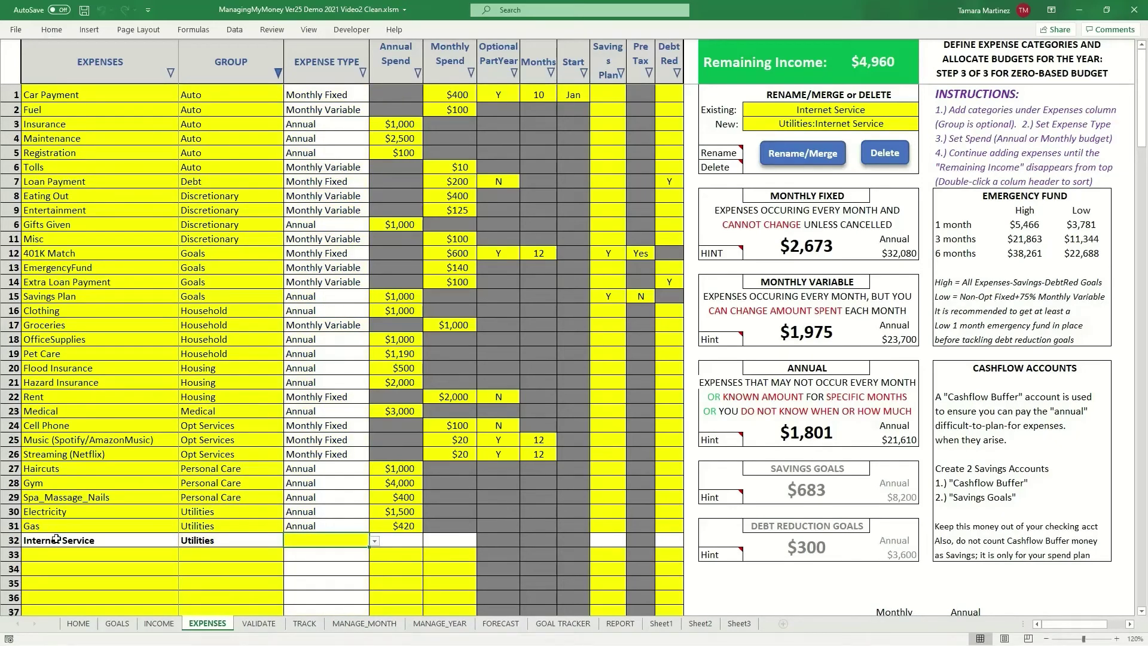
type("Monthly Fixed")
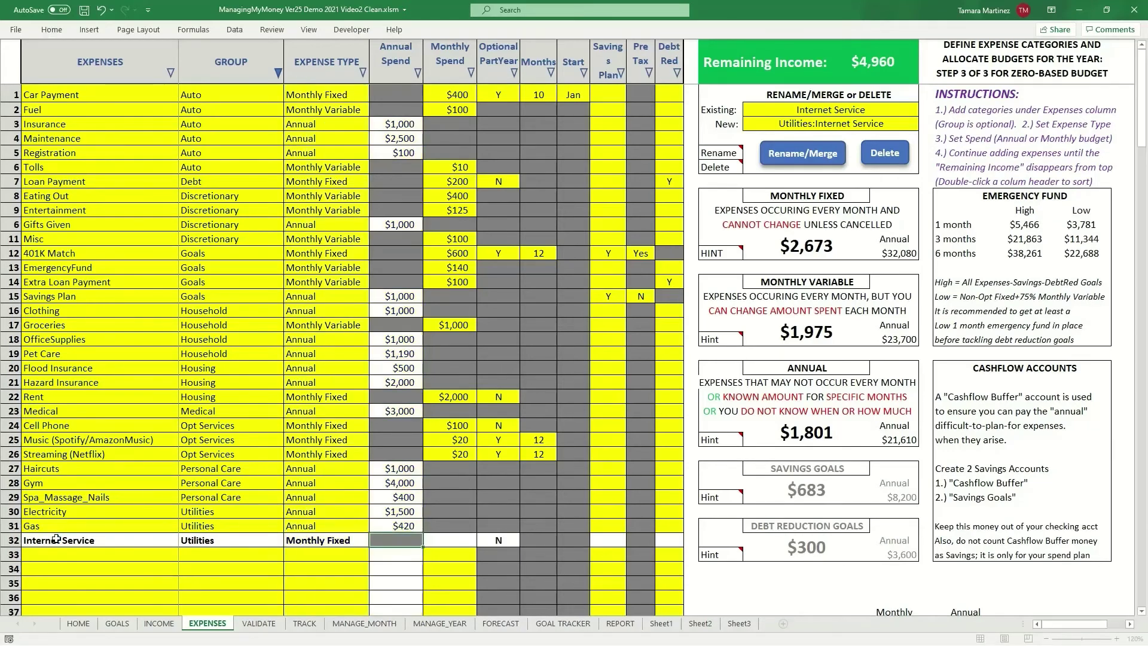
key("Tab")
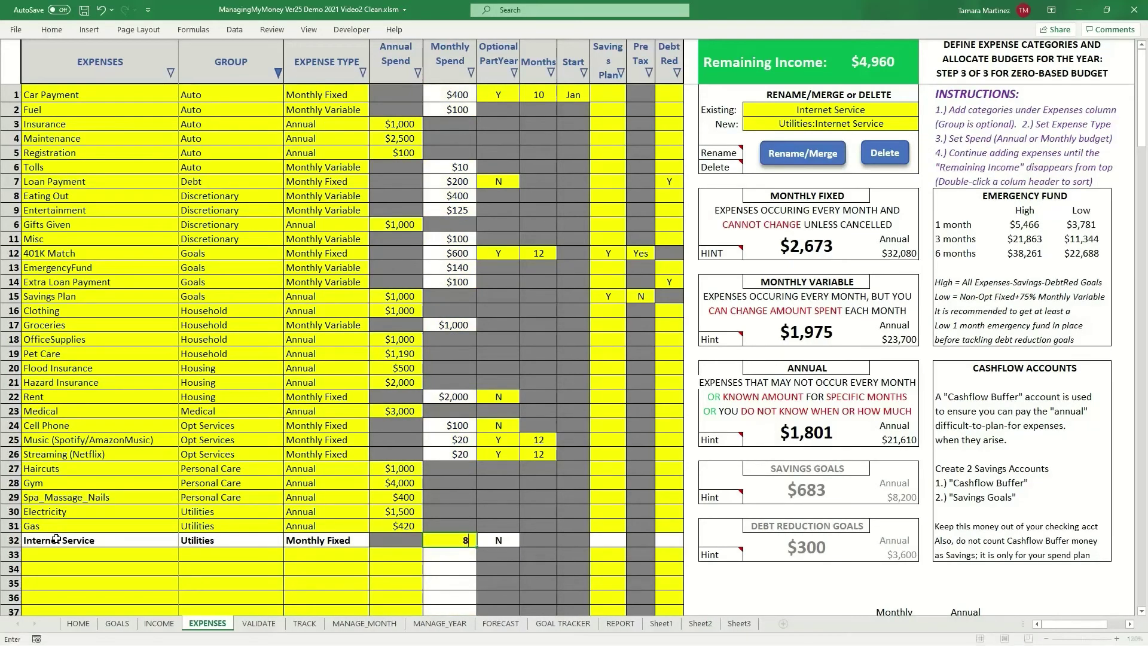
type("80")
key("Return")
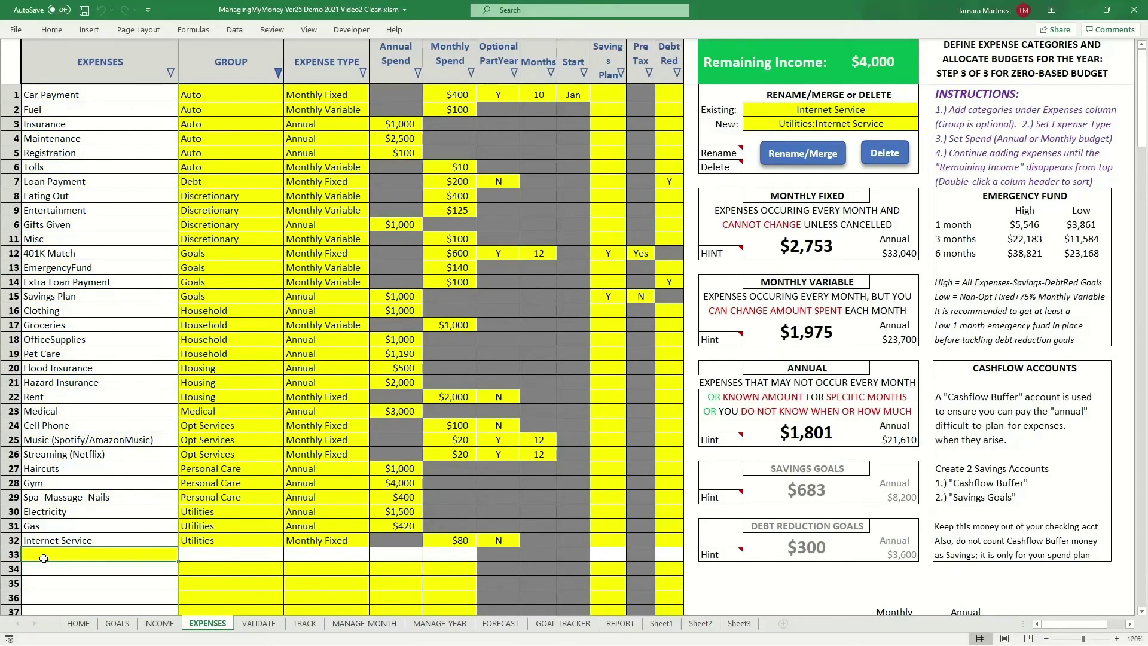
Add Water and Sewage in row 33, in the Utilities group as an Annual expense of $1,000, and check the Balance Box on the VALIDATE sheet
type("Water a")
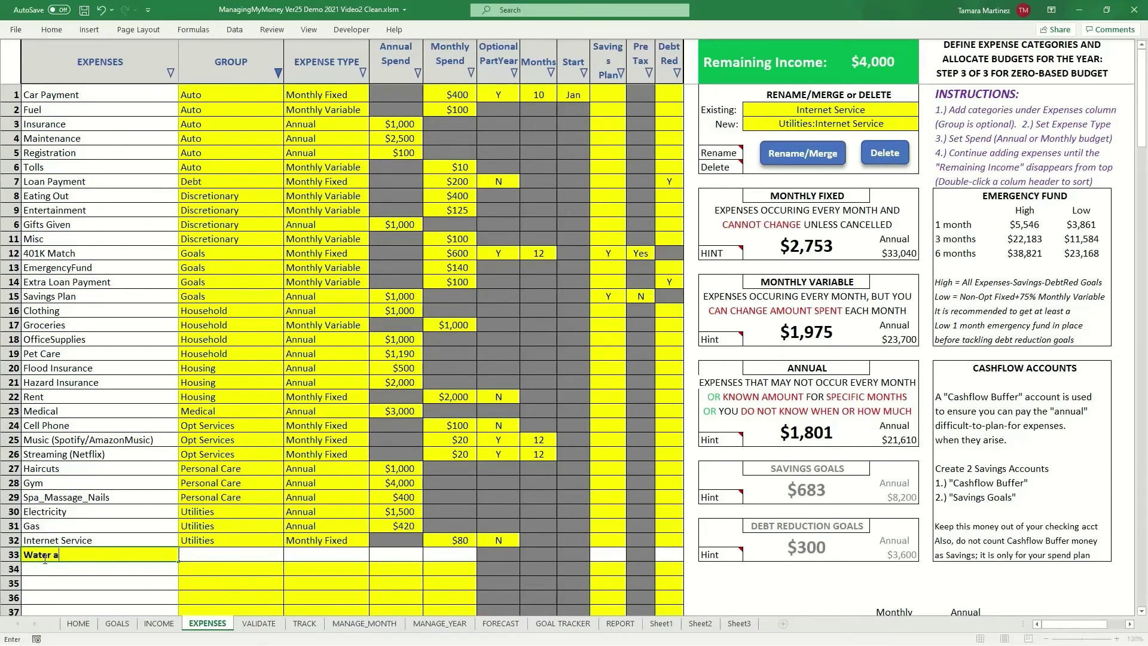
type("nd Sewage")
key("Tab")
type("U")
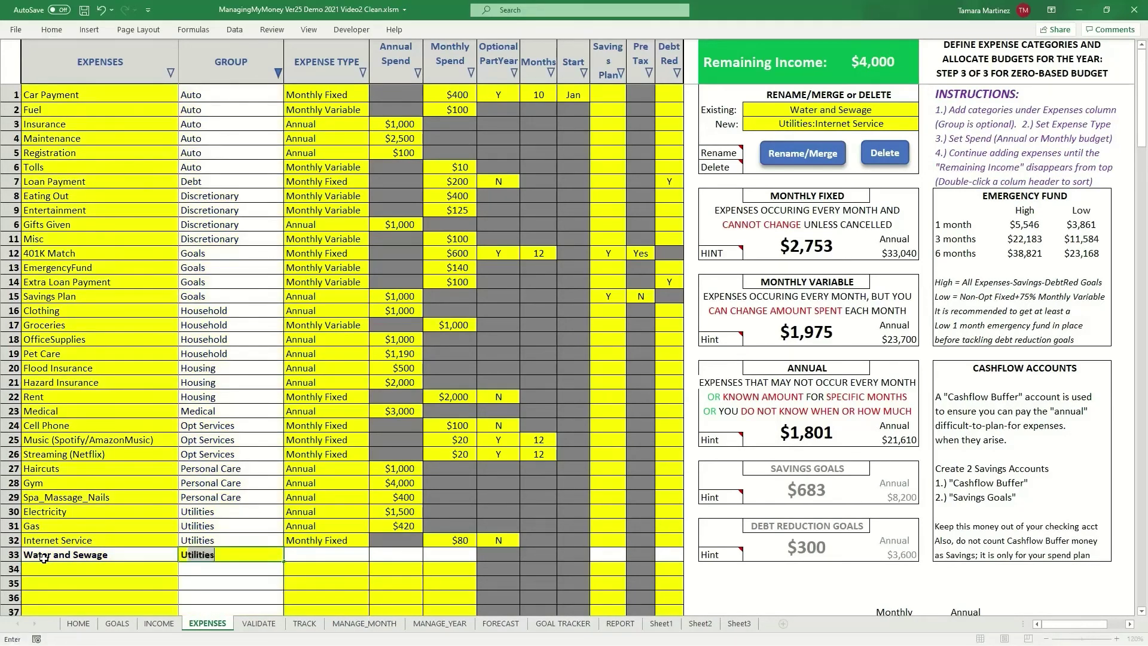
key("Tab")
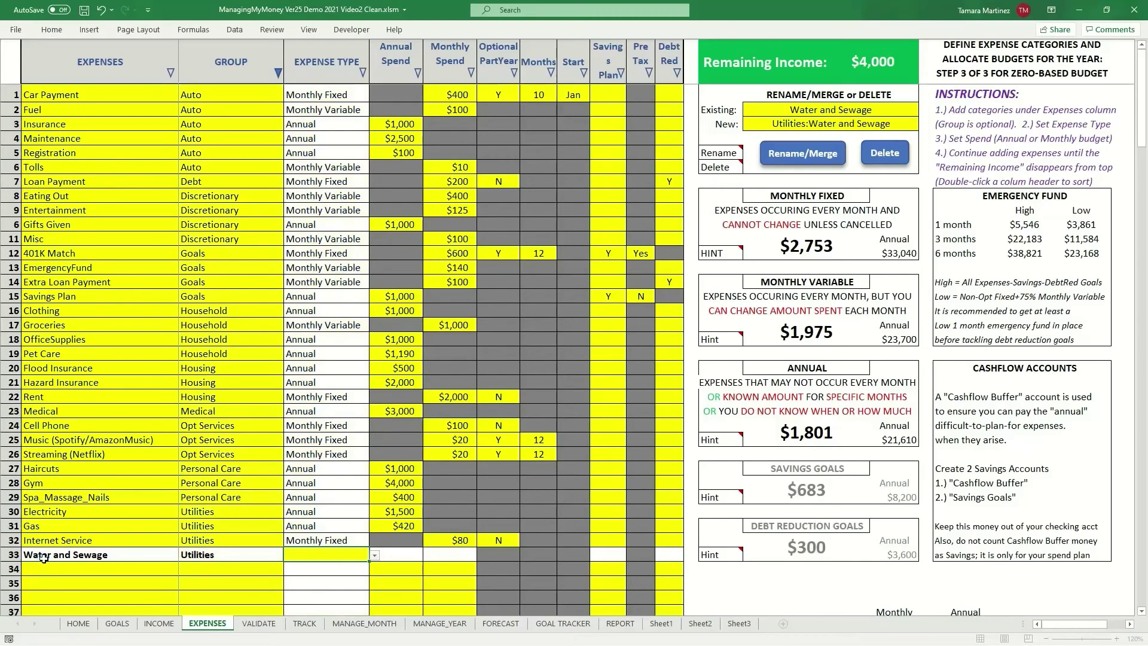
type("Annual")
key("Tab")
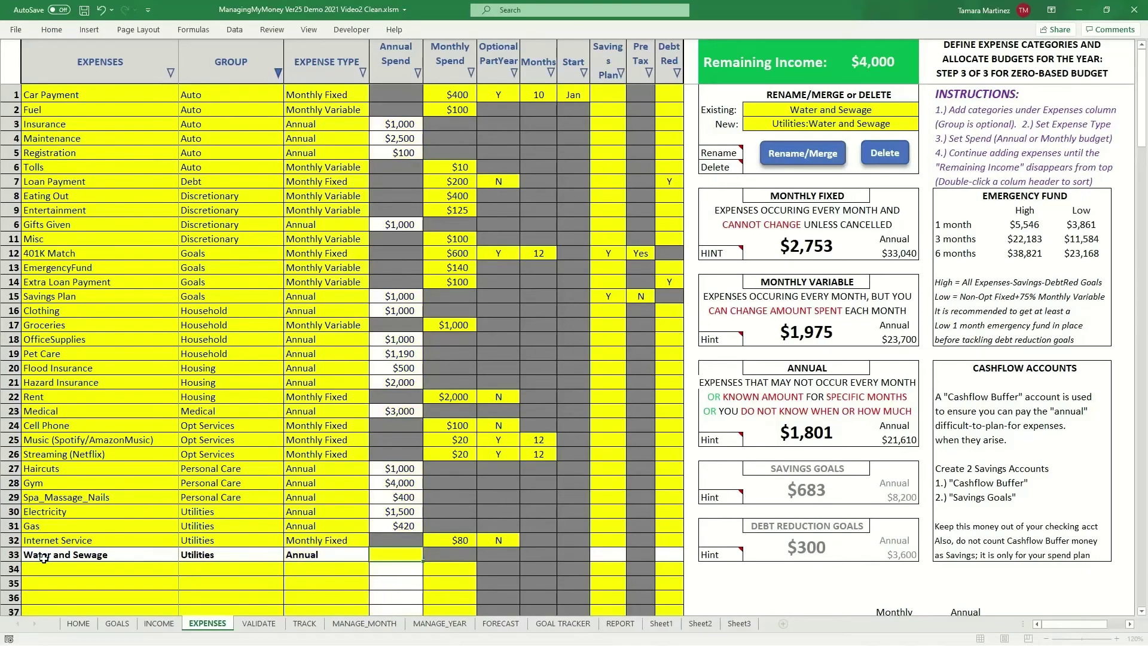
type("1000")
key("Return")
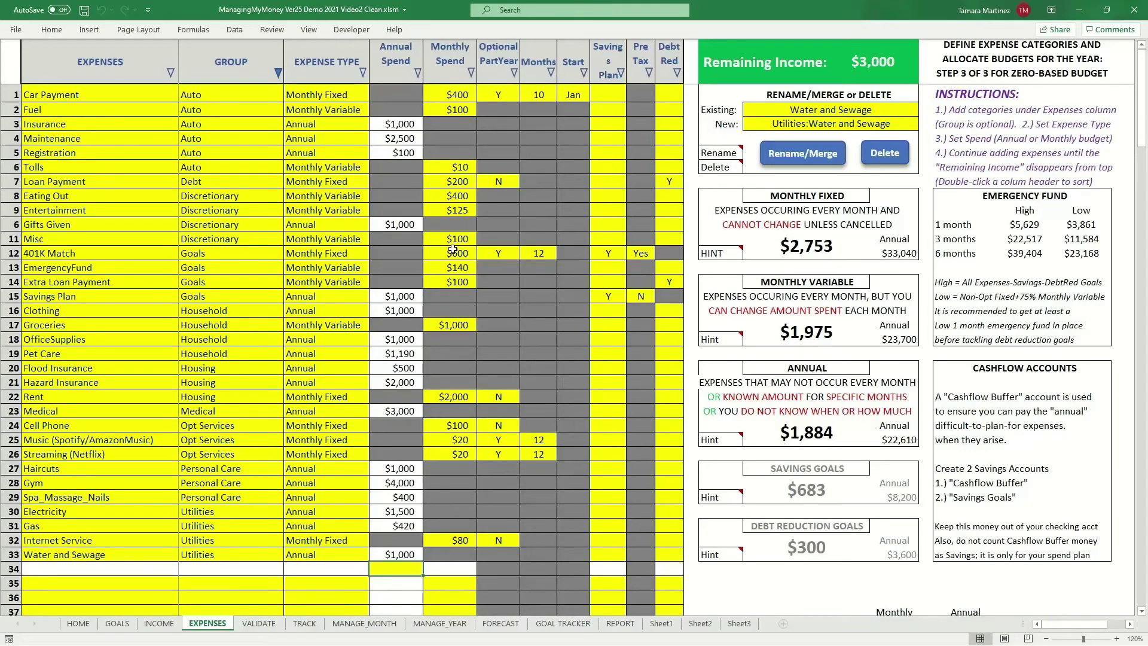
left_click(258, 623)
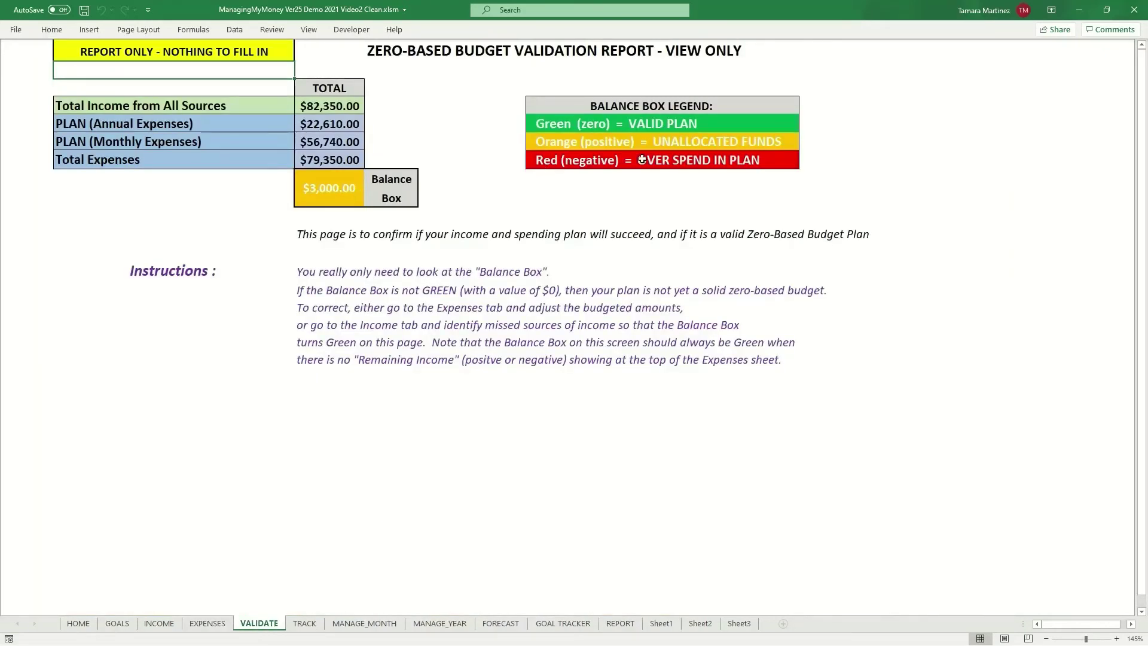
left_click(216, 627)
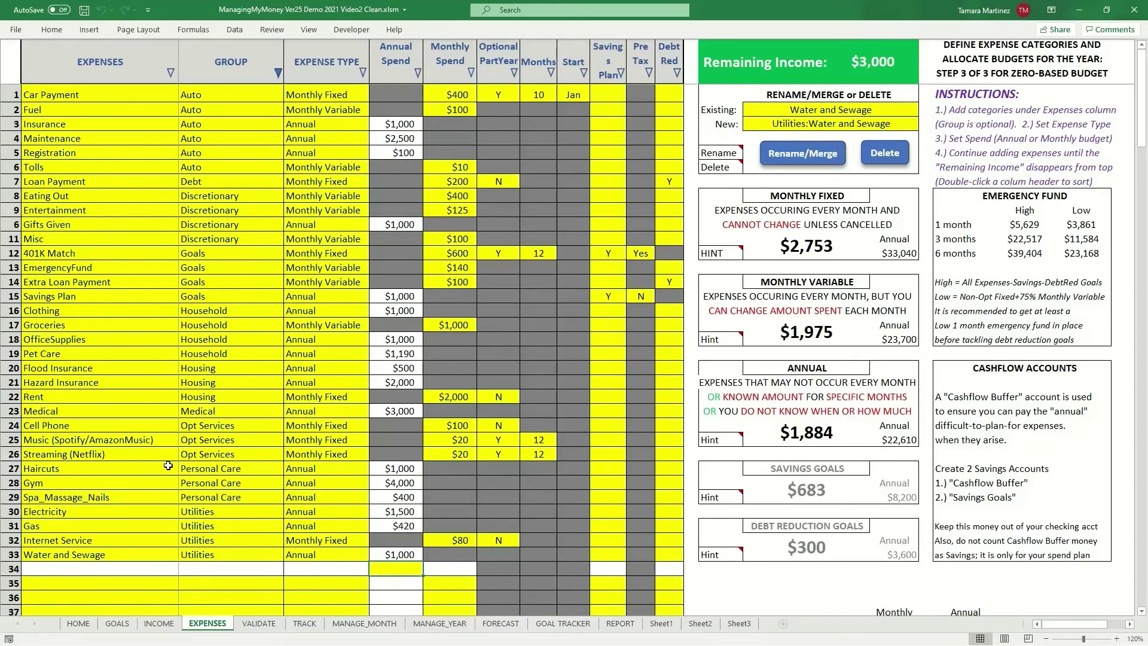
Add Travel to the expense list in row 34, in the Discretionary group with the Annual expense type and an annual spend of $3,000
left_click(46, 567)
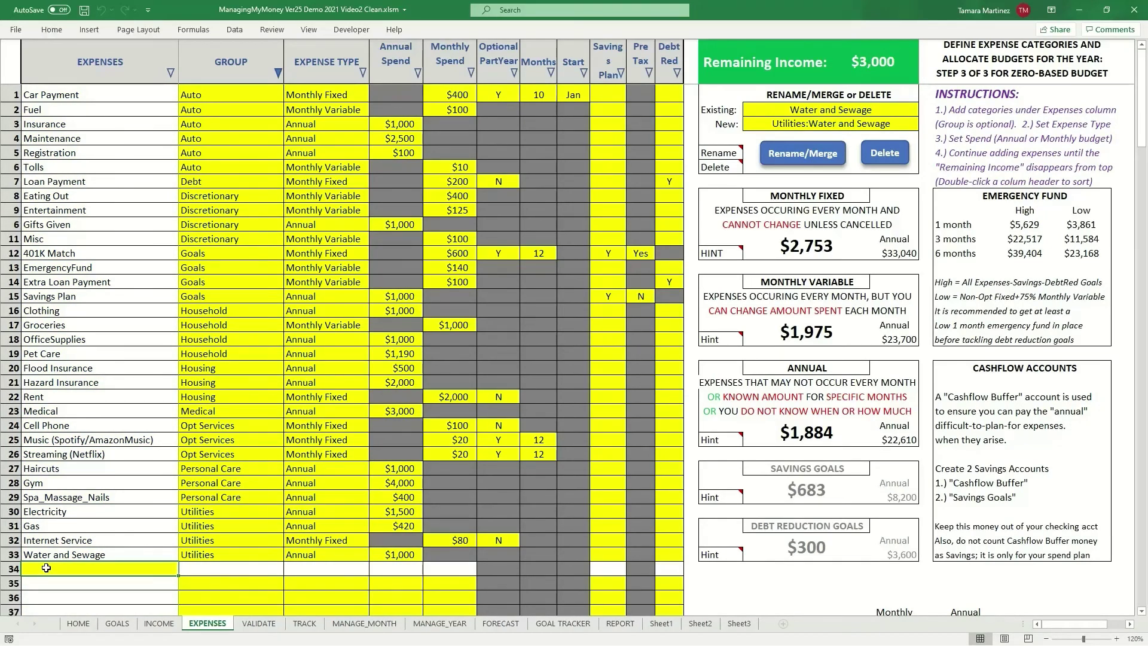
type("Travel")
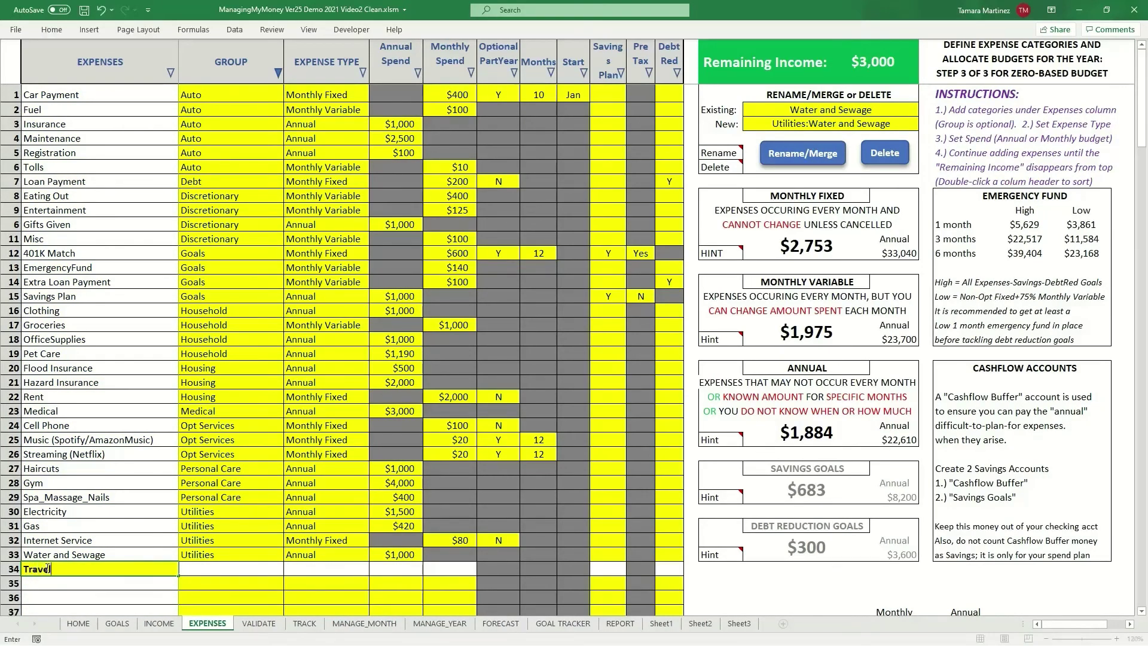
key("Tab")
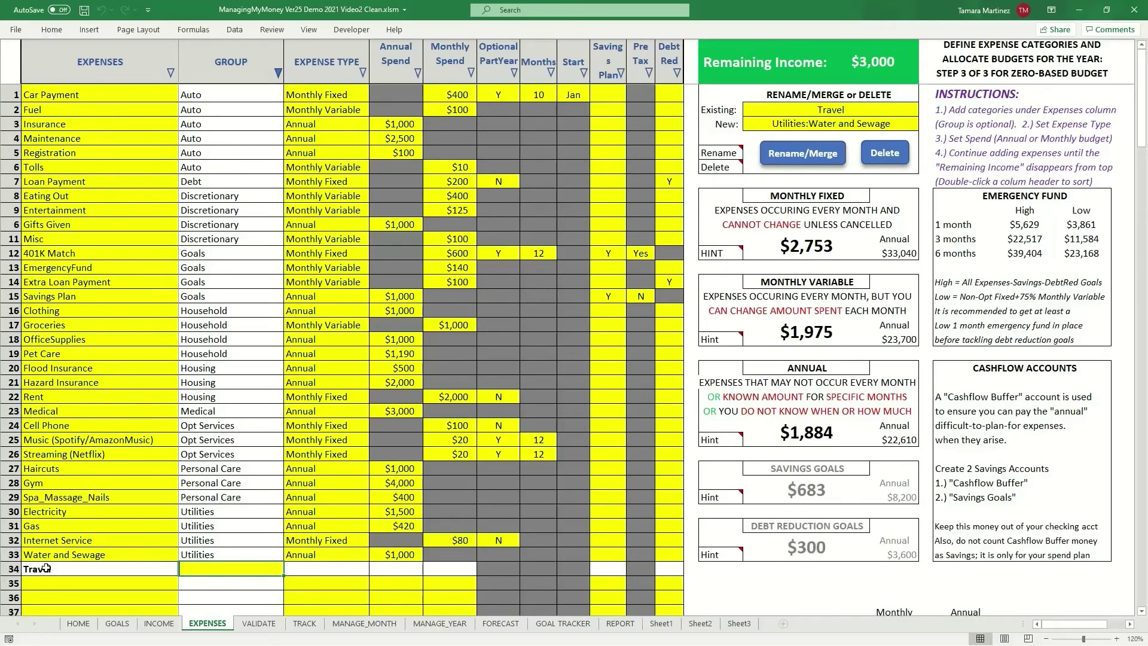
type("d")
key("Tab")
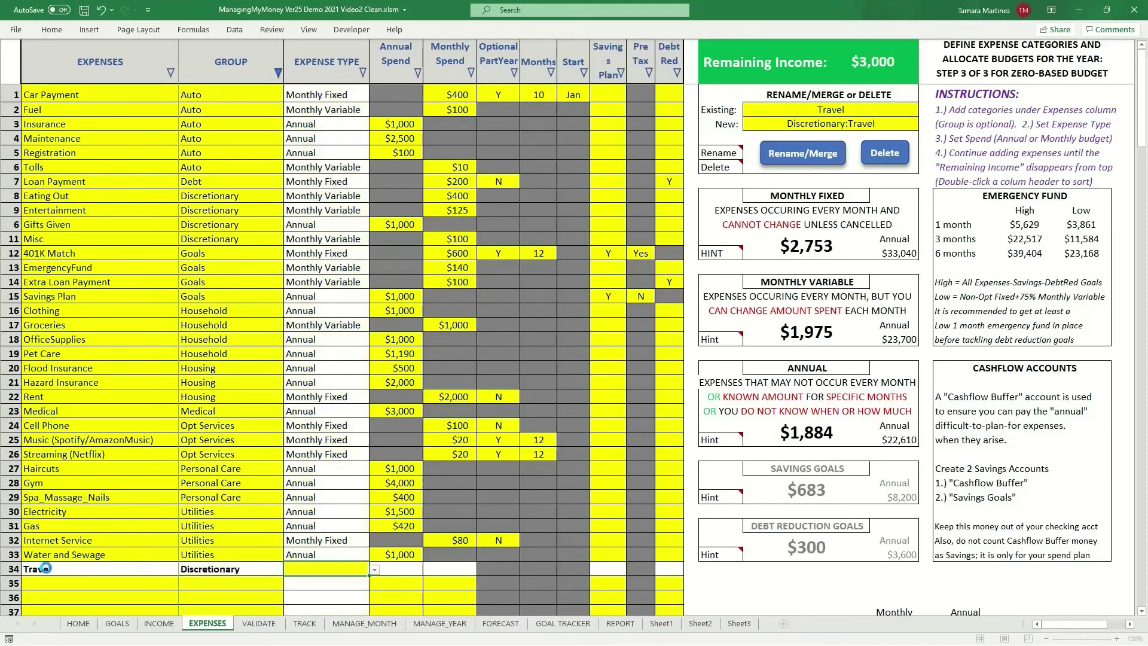
type("Annual")
key("Tab")
type("300")
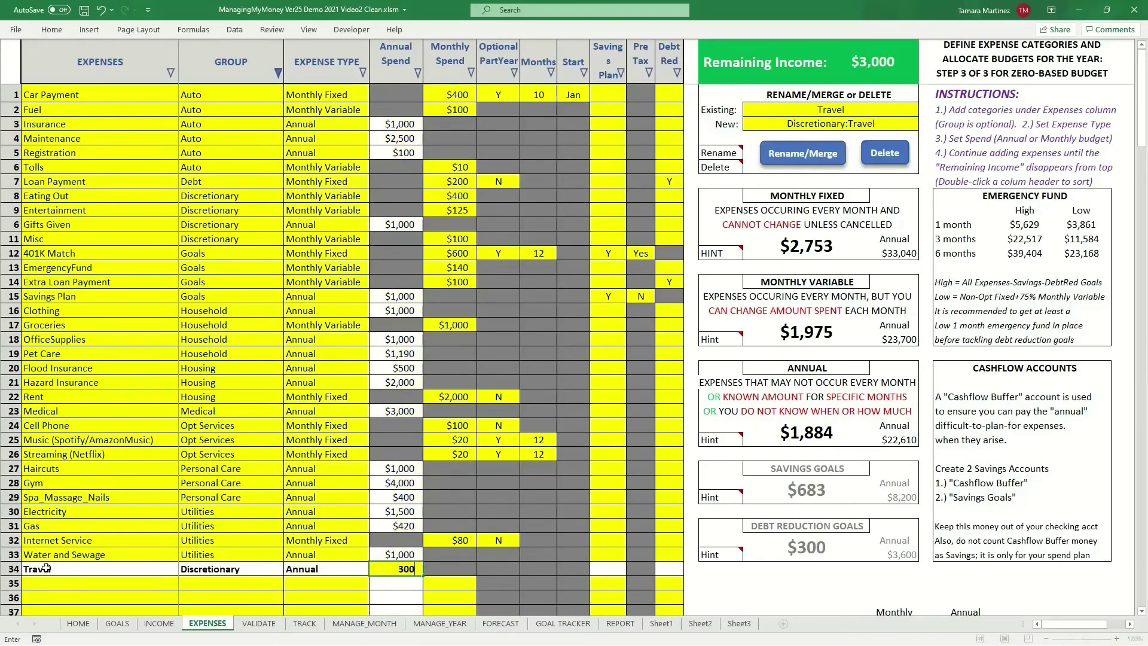
type("0")
key("Return")
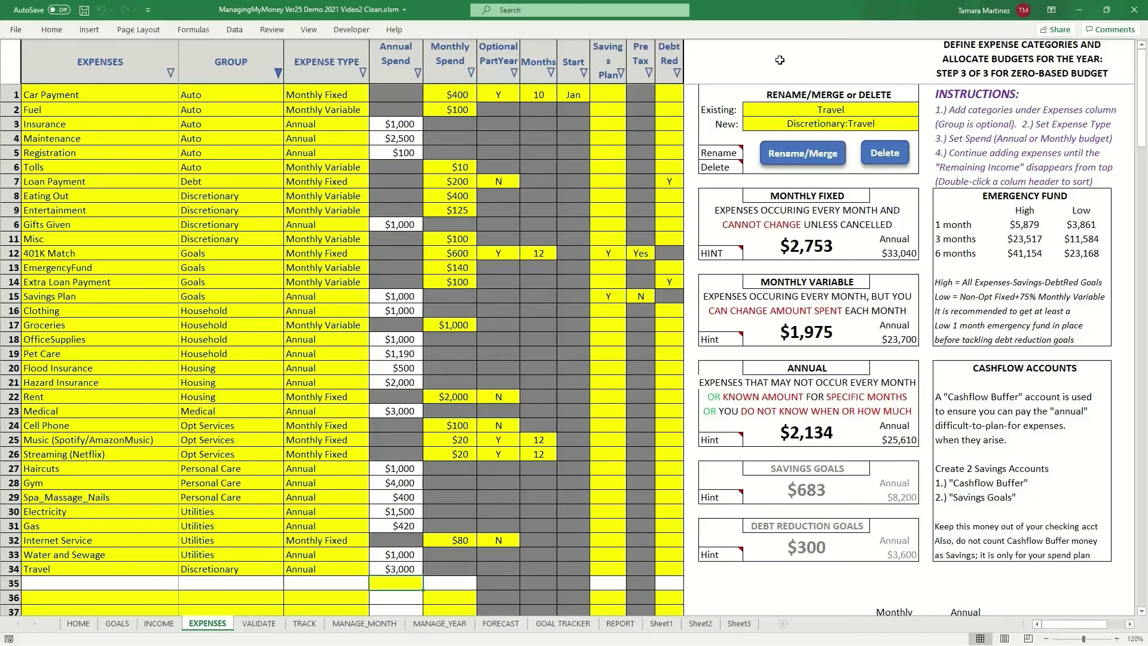
Clear the annual spend for Travel, enter $3,000 again and check the Balance Box on the VALIDATE sheet
left_click(394, 569)
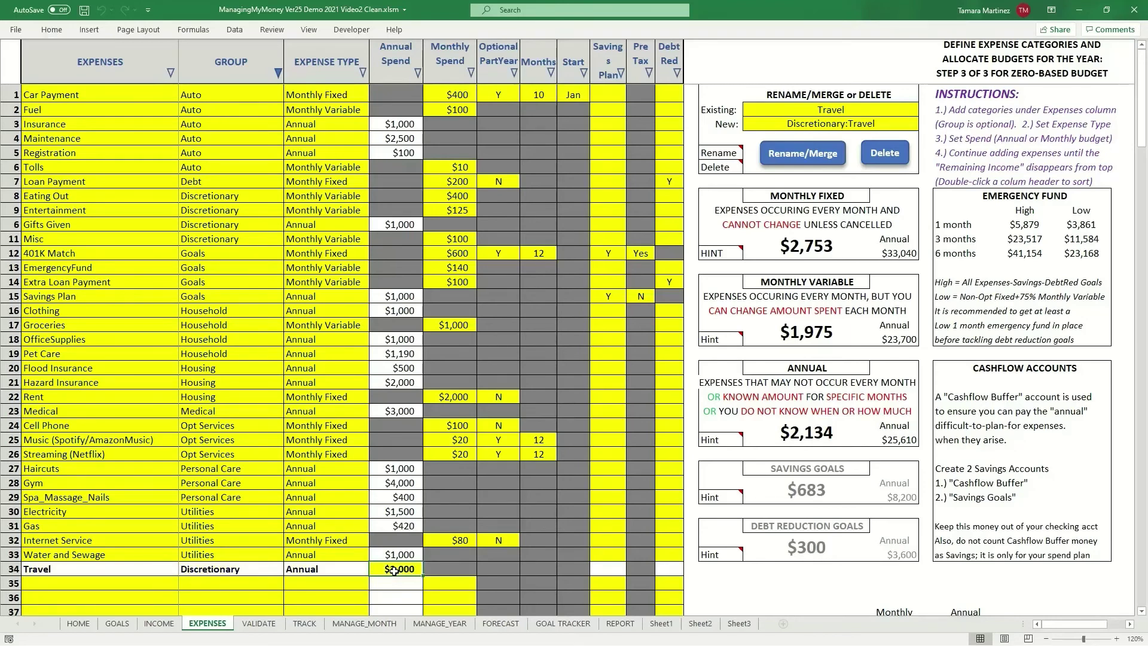
key("Delete")
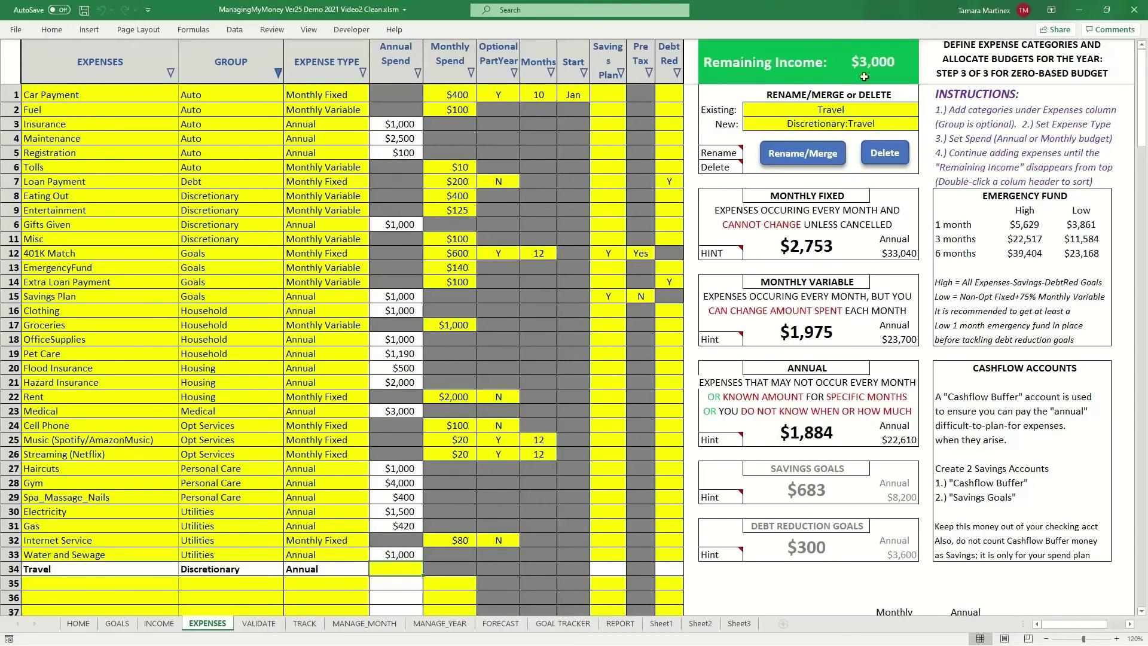
type("3000")
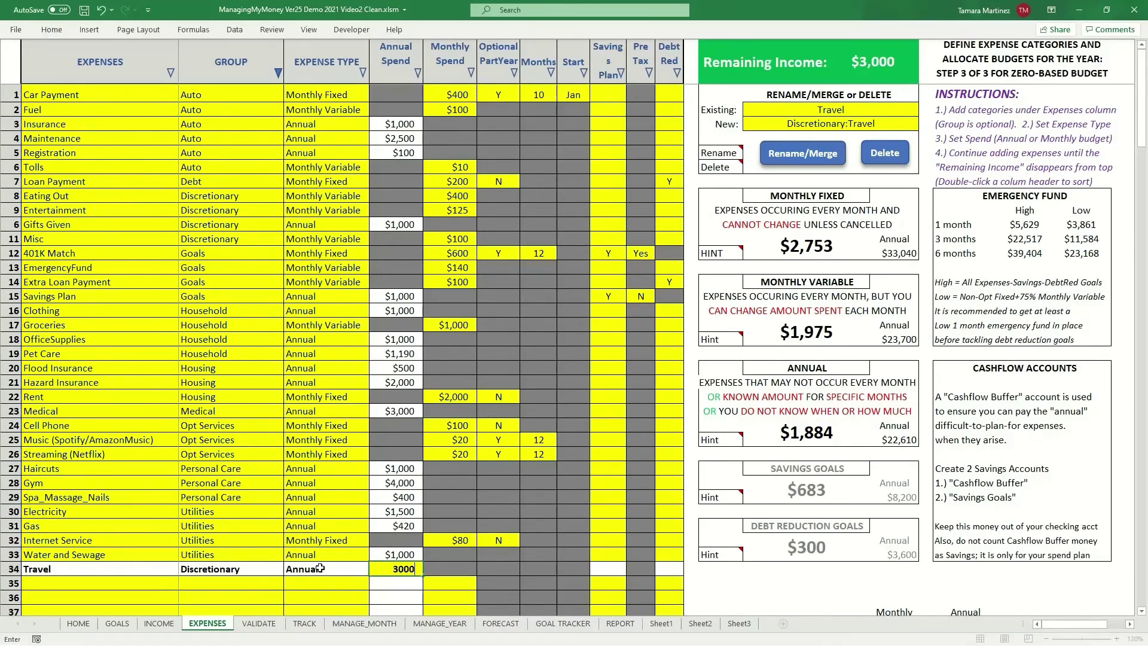
key("Return")
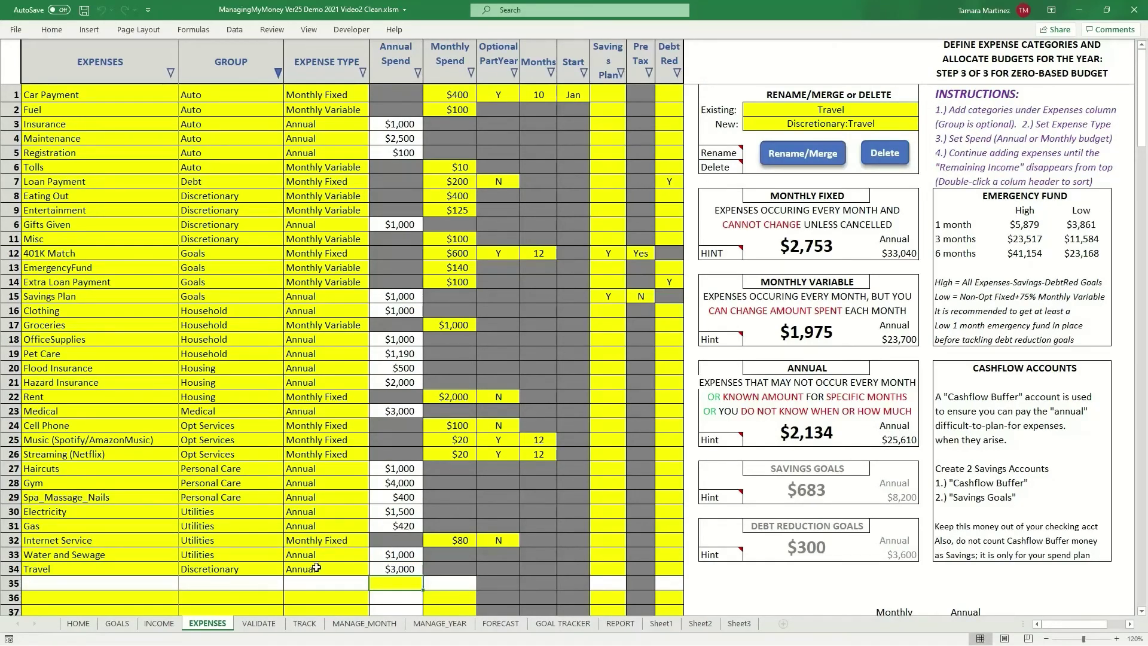
left_click(256, 624)
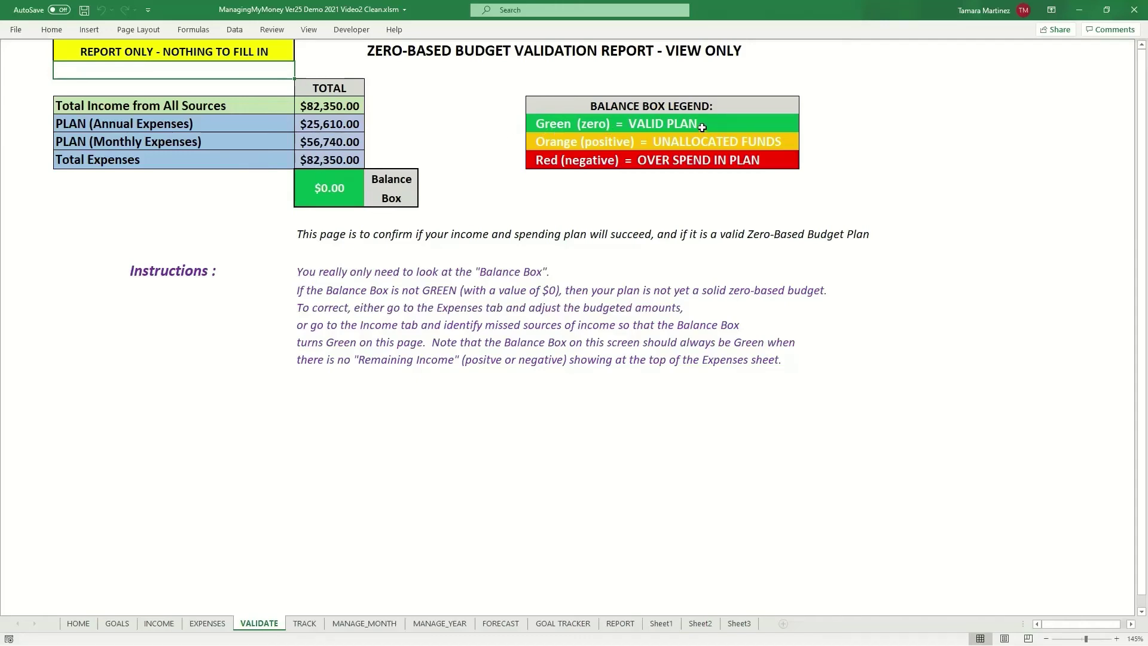
left_click(207, 623)
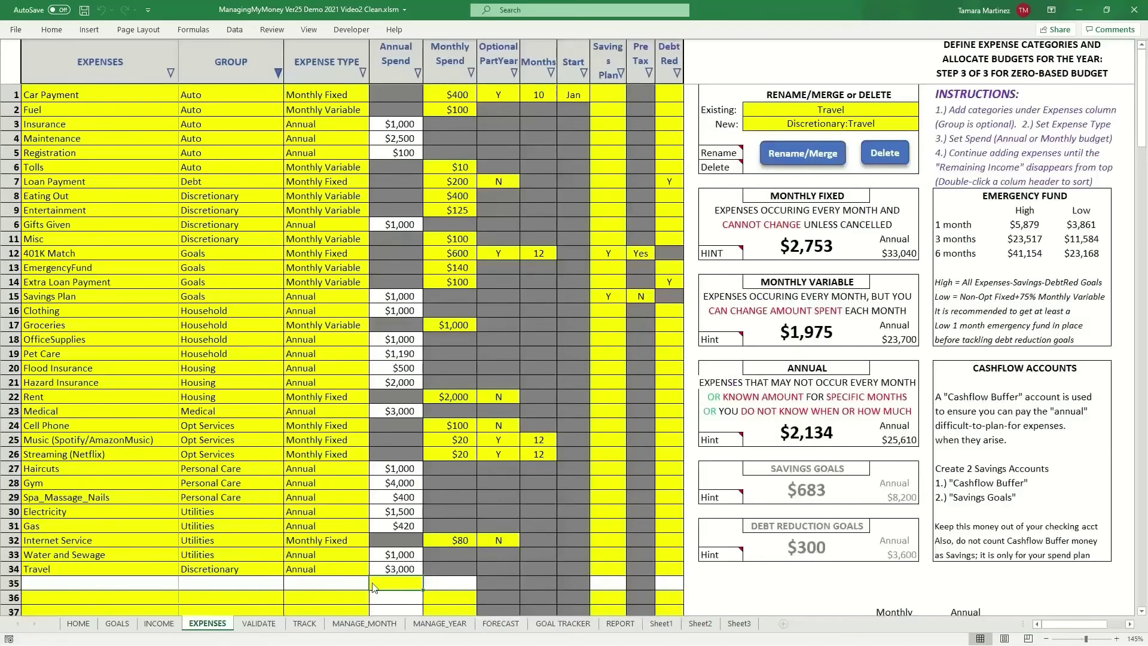
Try an annual spend of $3,200 for Travel and check its effect on the Balance Box of the VALIDATE sheet
key("Up")
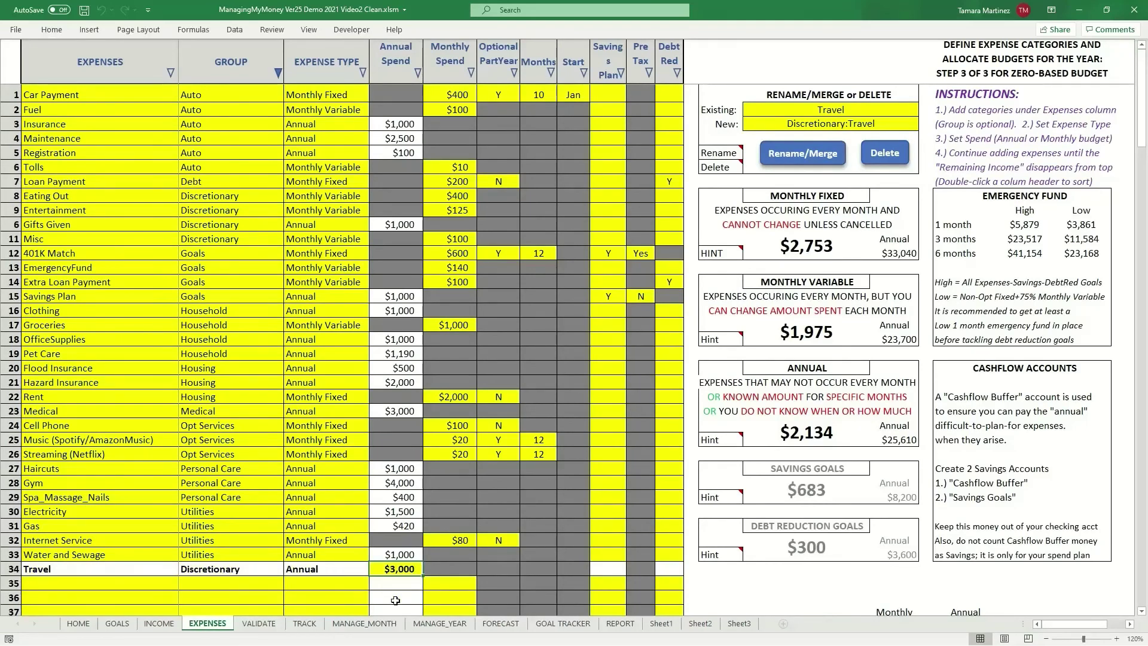
type("3200")
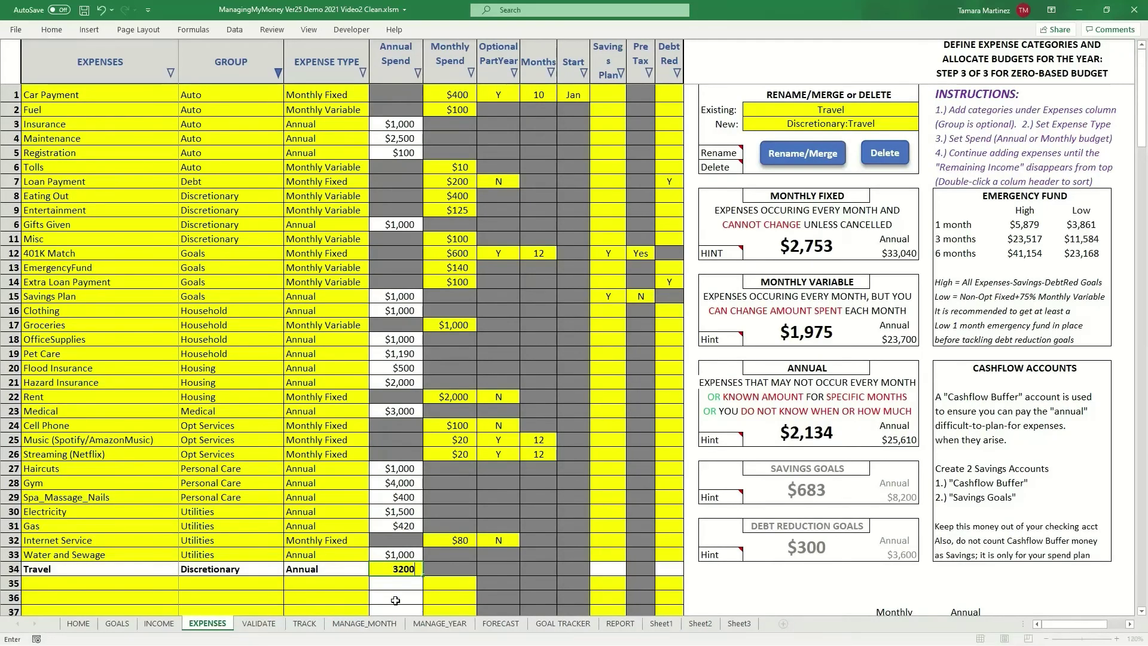
key("Return")
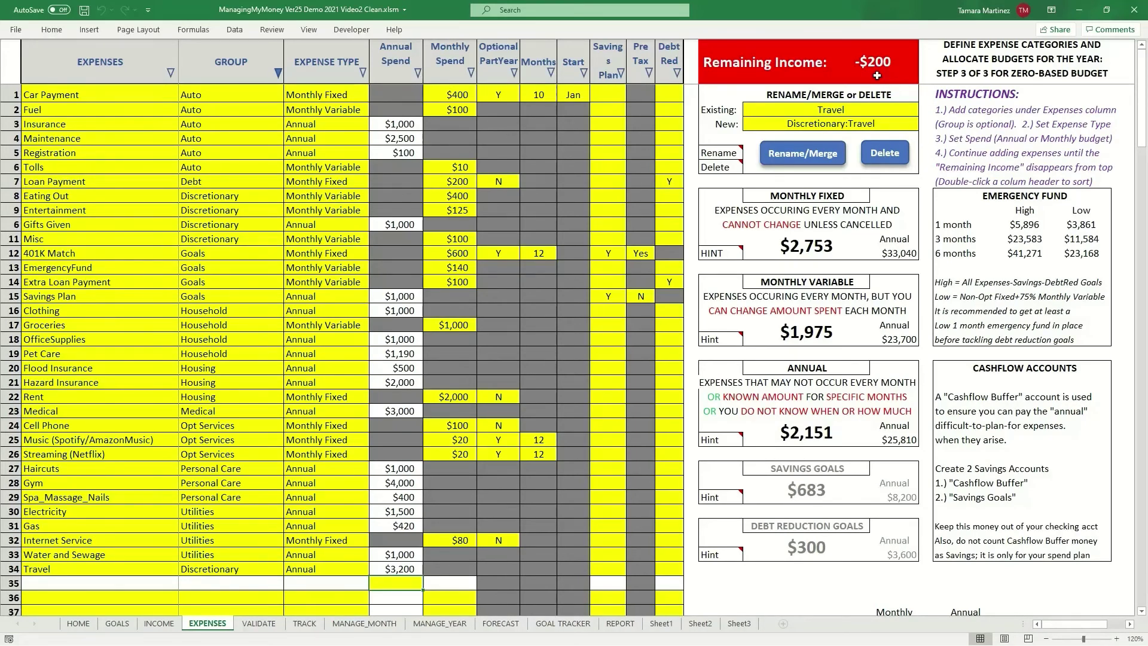
left_click(259, 623)
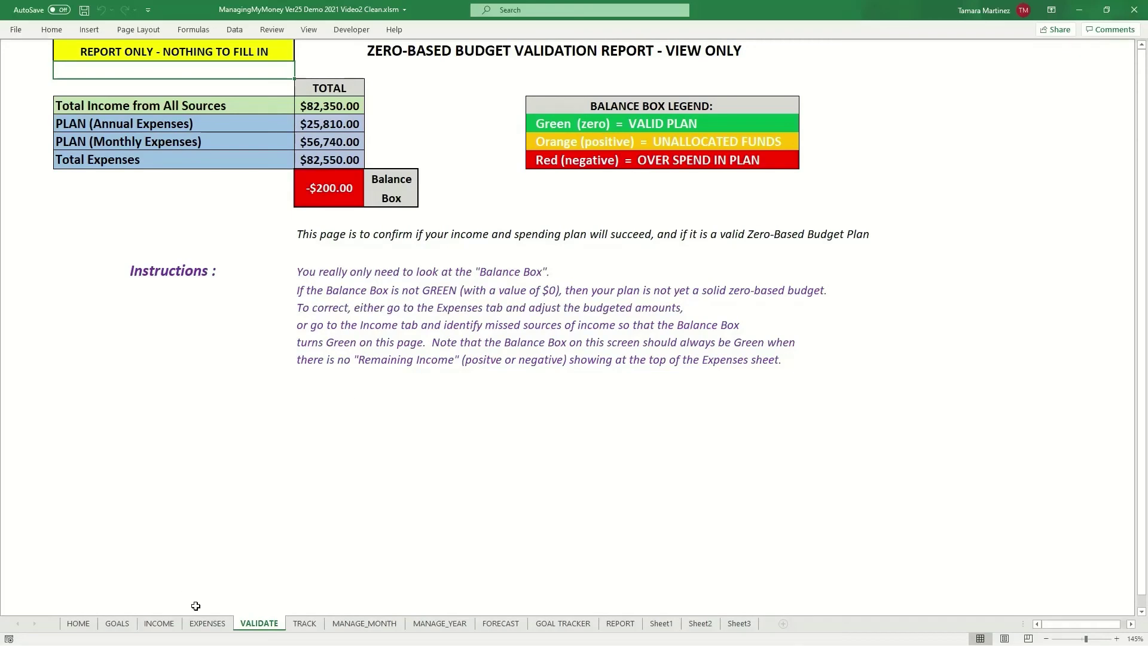
left_click(204, 623)
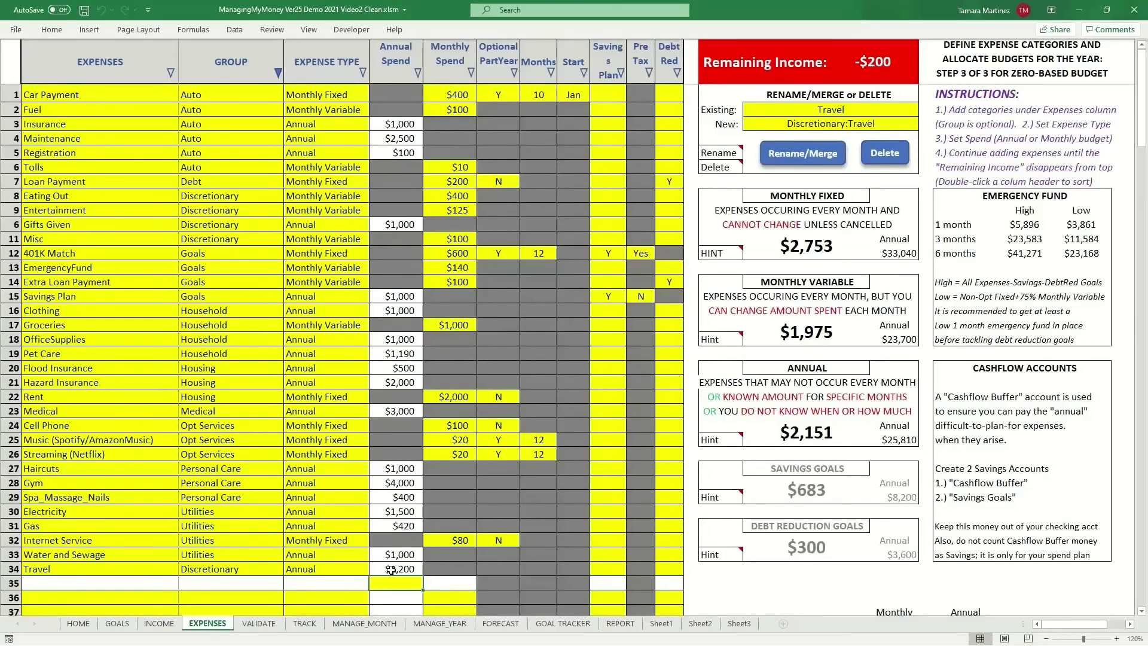
Set the annual spend for Travel back to $3,000 on the expense list
left_click(391, 568)
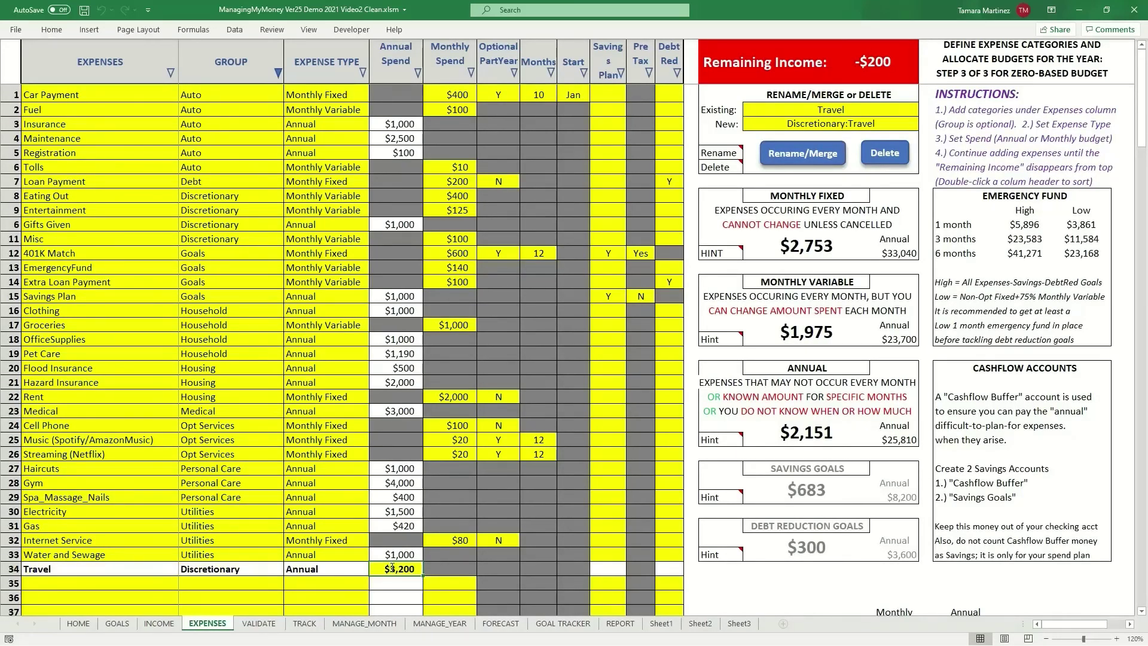
type("300")
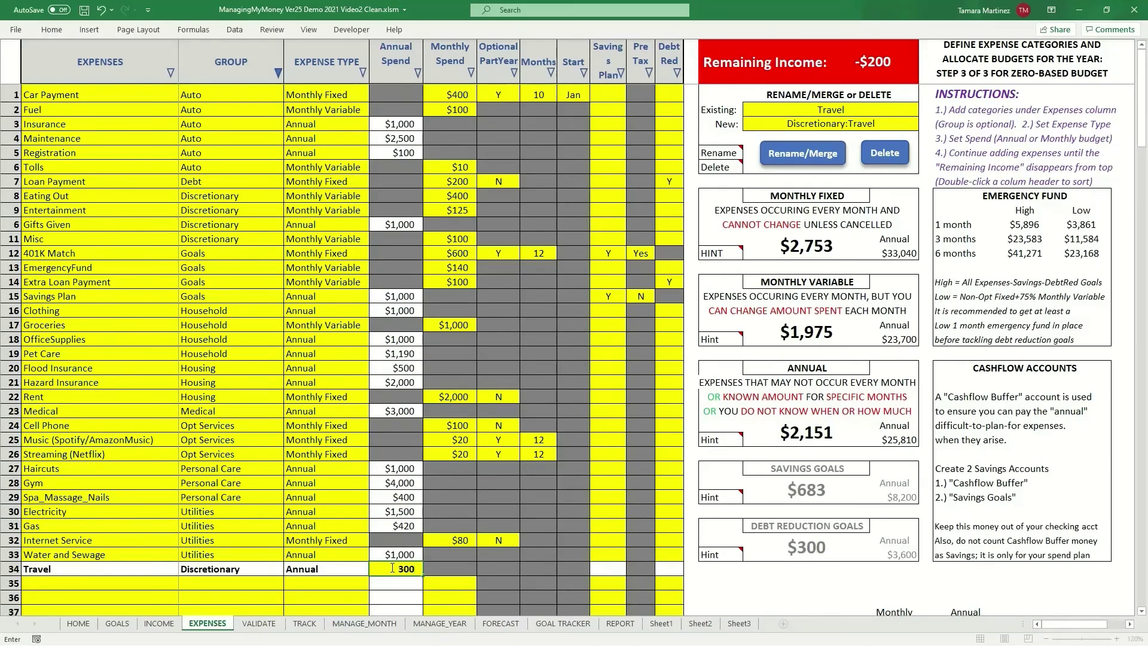
type("0")
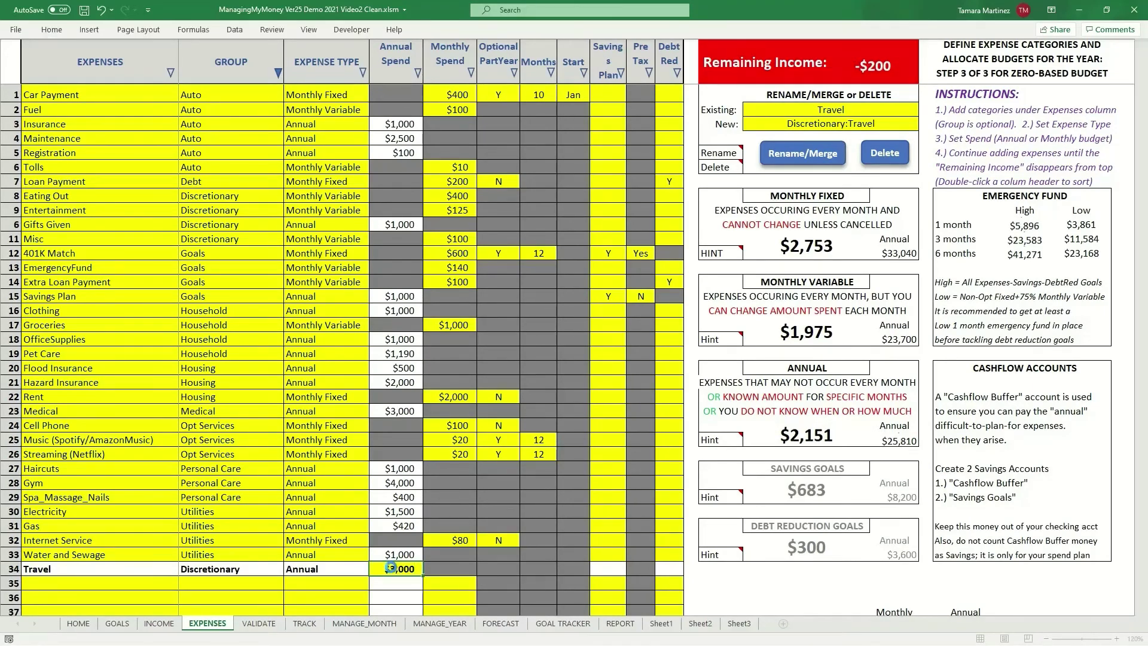
key("Return")
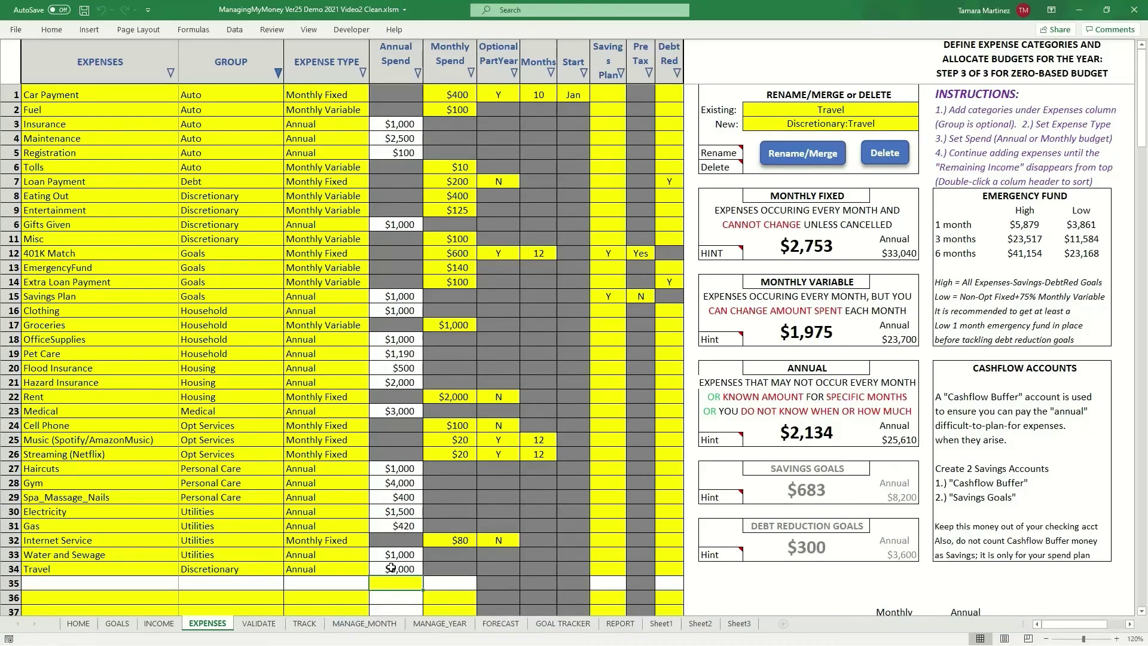
Review the income forecast, the workflow steps on the HOME sheet and the Balance Box on the VALIDATE sheet, ending on HOME
left_click(156, 623)
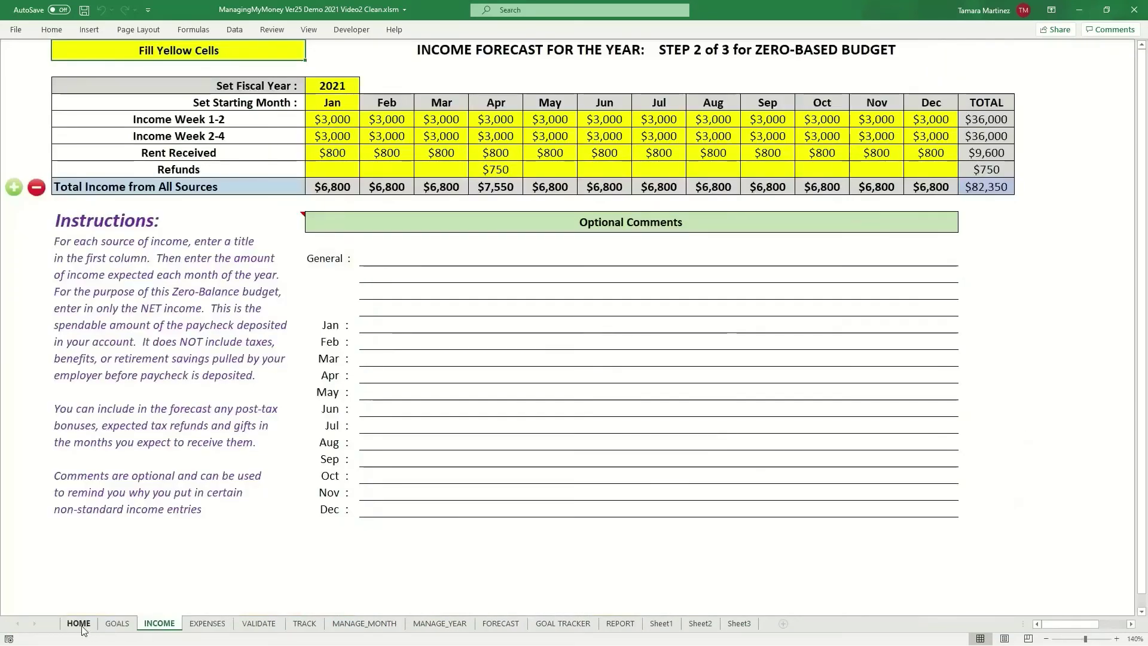
left_click(78, 623)
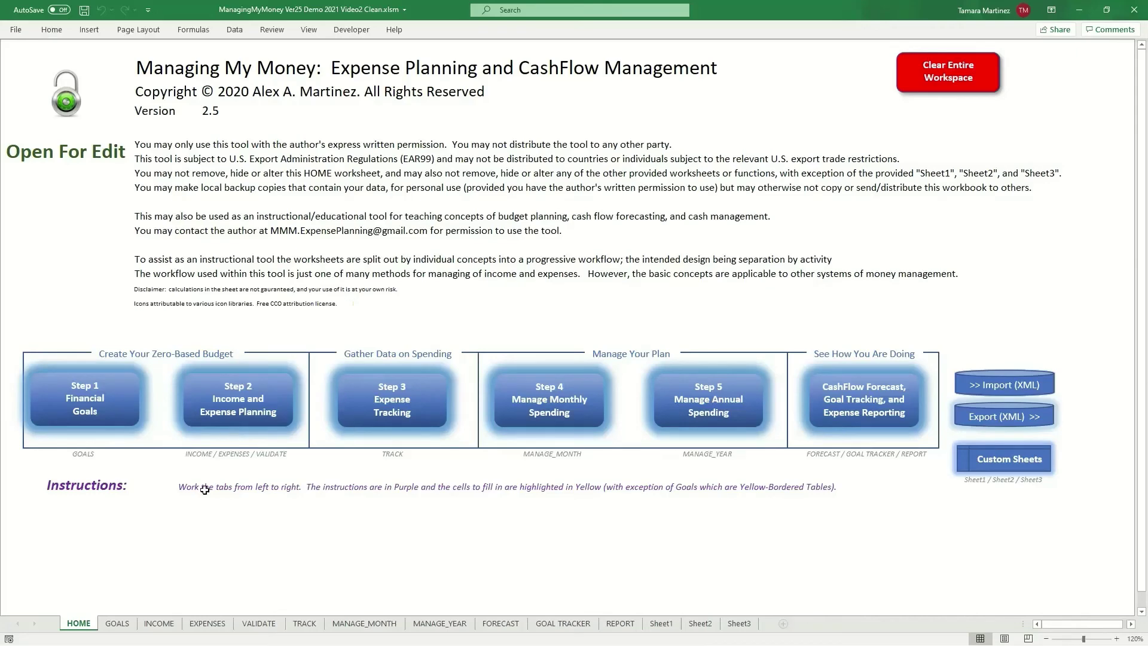
left_click(255, 623)
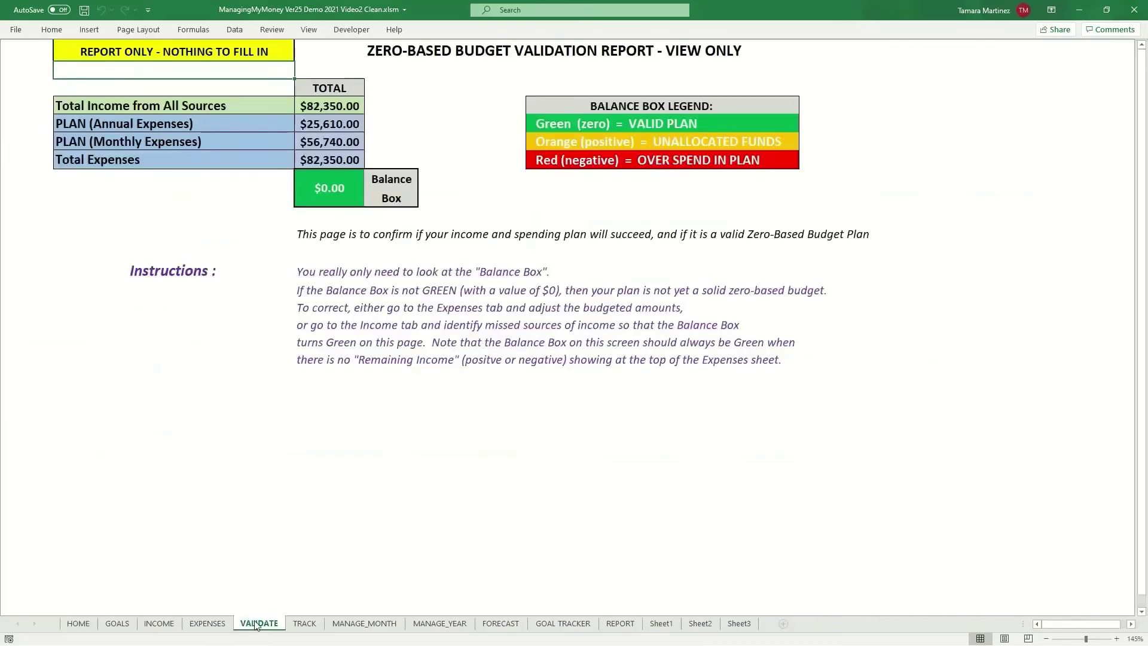
left_click(78, 624)
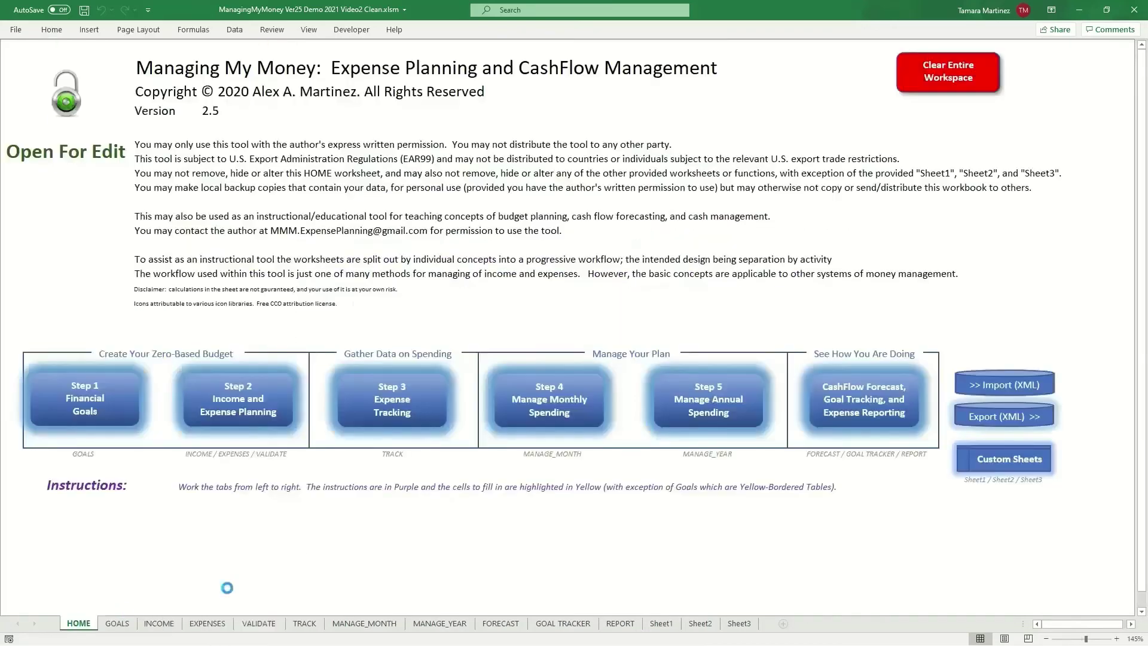